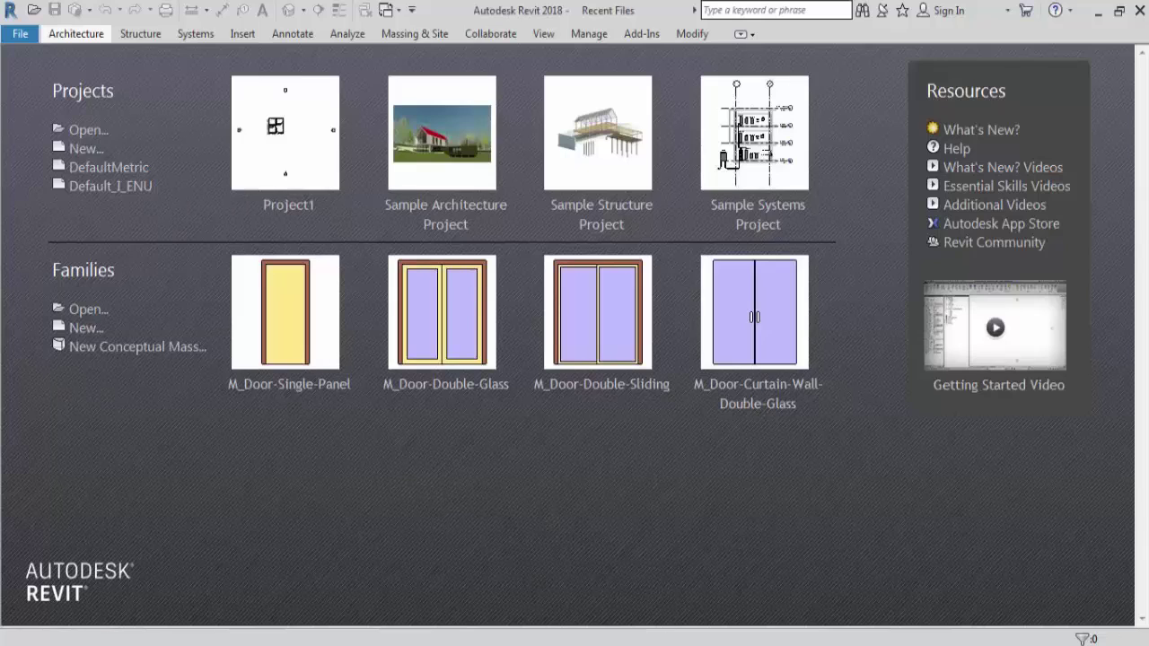
- Switch to Windows Explorer and open the Libraries folder at C:\ProgramData\Autodesk\RVT 2018
{"action": "key", "text": "super+e"}
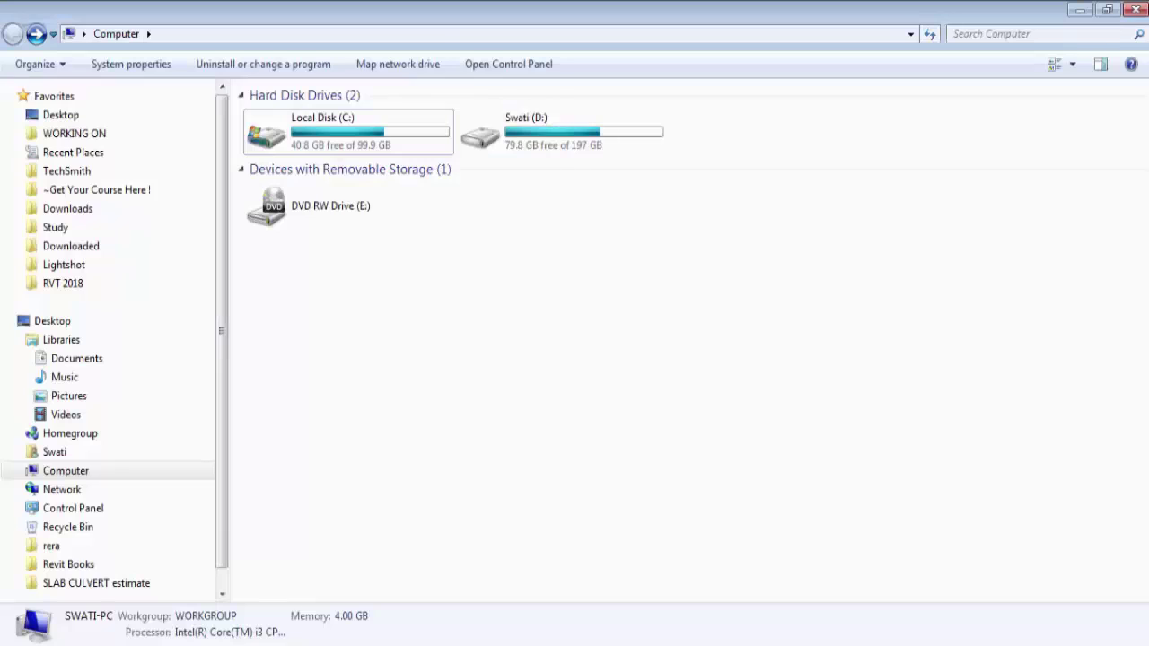
{"action": "double_click", "coordinate": [355, 136]}
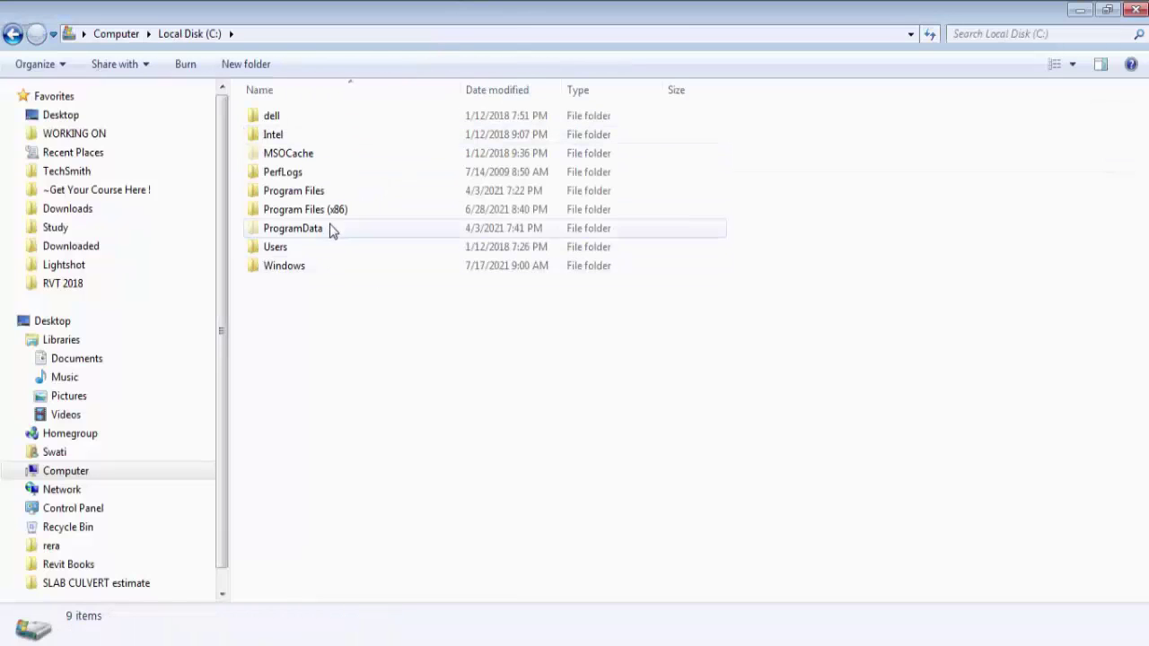
{"action": "double_click", "coordinate": [328, 231]}
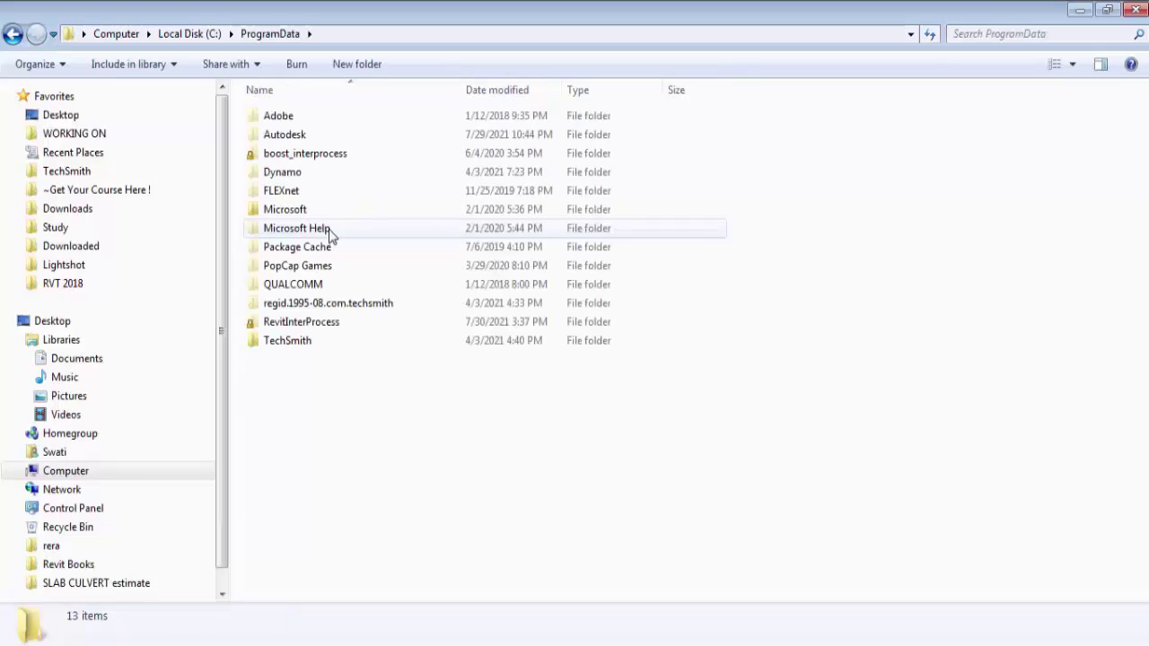
{"action": "double_click", "coordinate": [304, 137]}
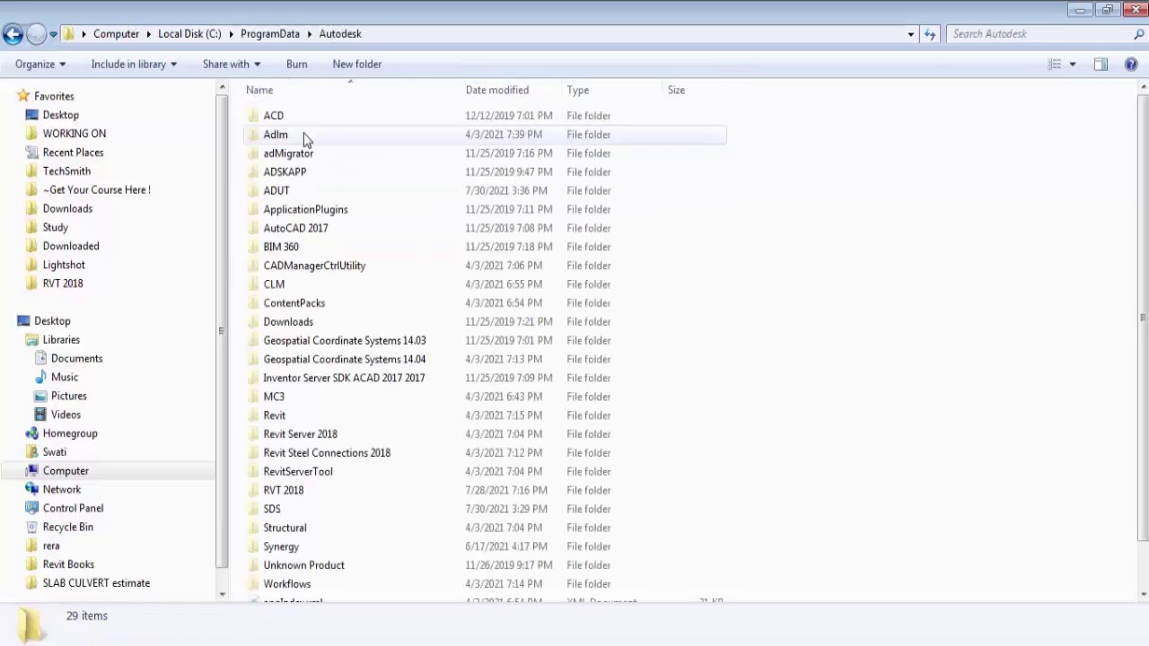
{"action": "left_click", "coordinate": [304, 492]}
{"action": "double_click", "coordinate": [304, 492]}
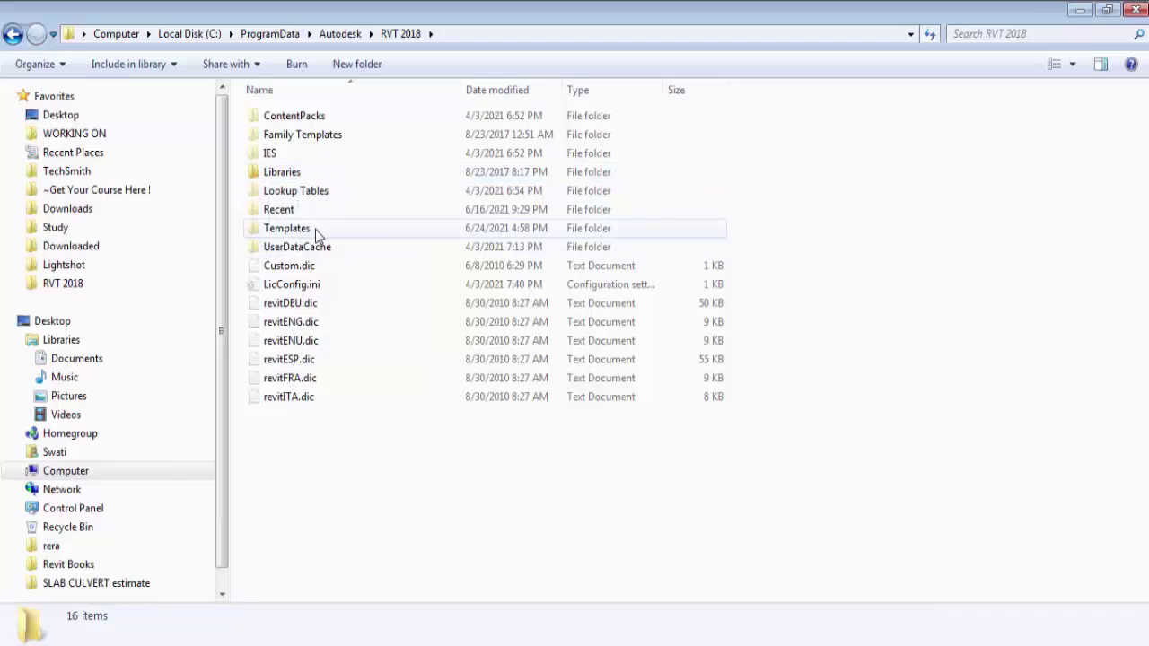
{"action": "double_click", "coordinate": [301, 172]}
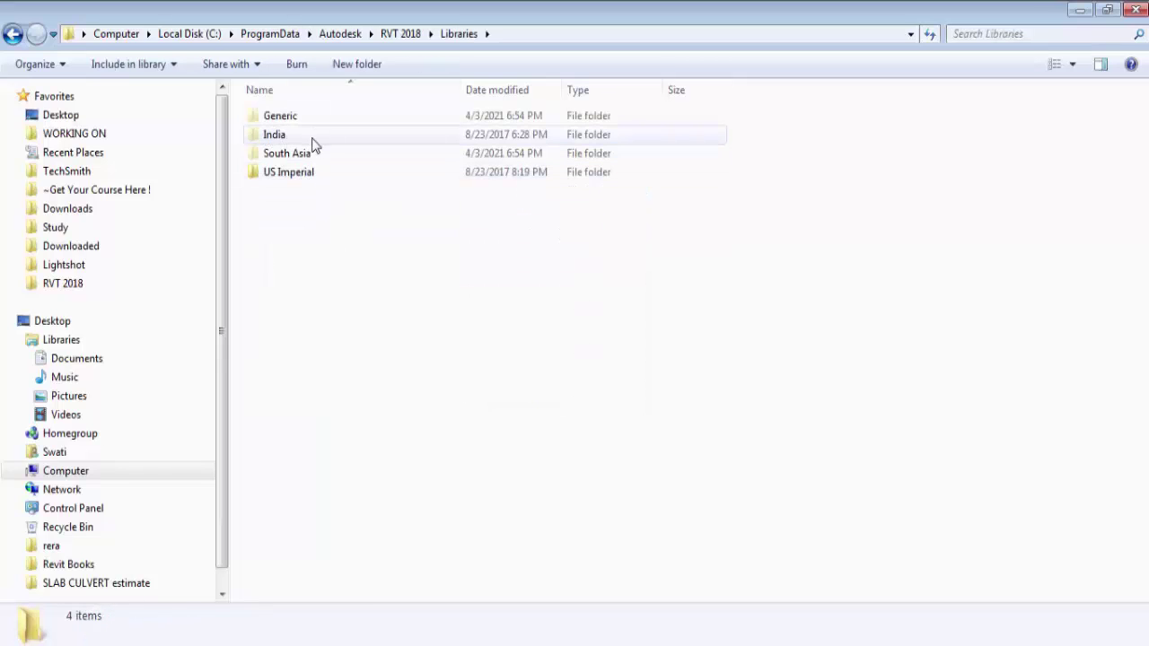
- Browse the Doors and Windows family folders in the India library
{"action": "double_click", "coordinate": [274, 137]}
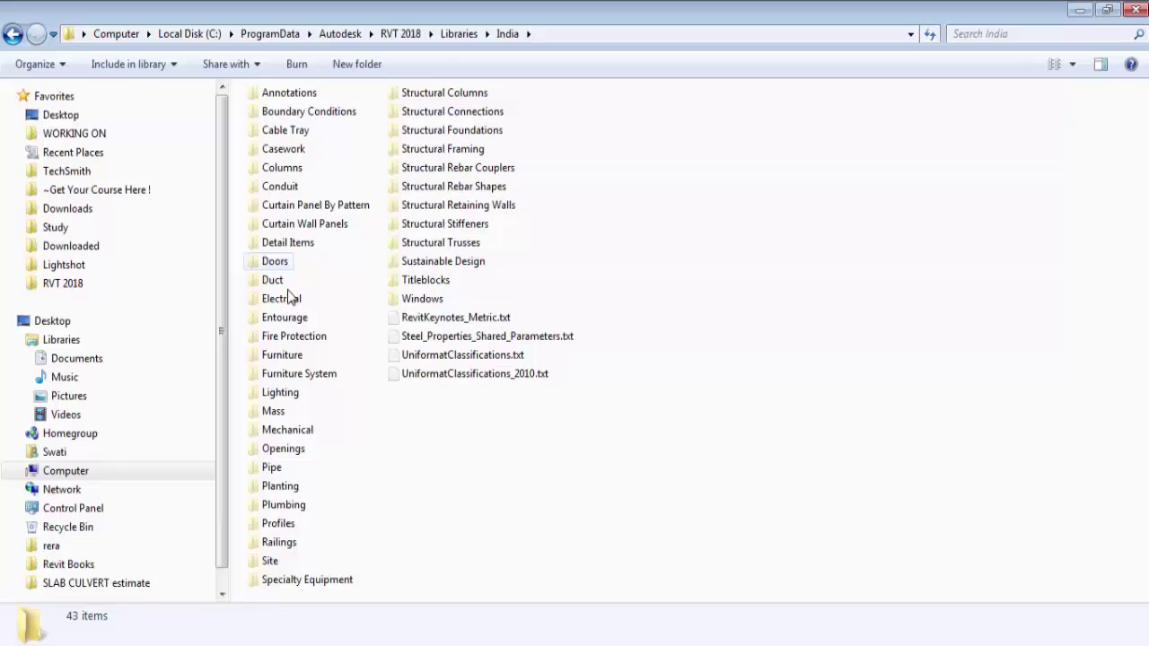
{"action": "double_click", "coordinate": [276, 263]}
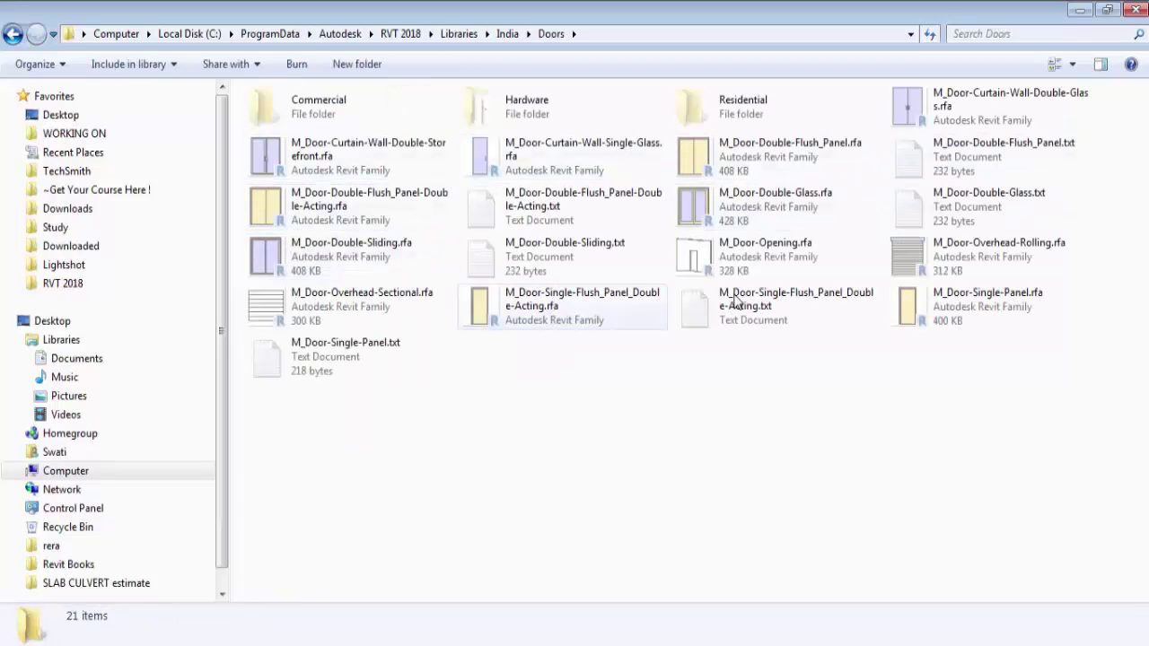
{"action": "left_click", "coordinate": [13, 34]}
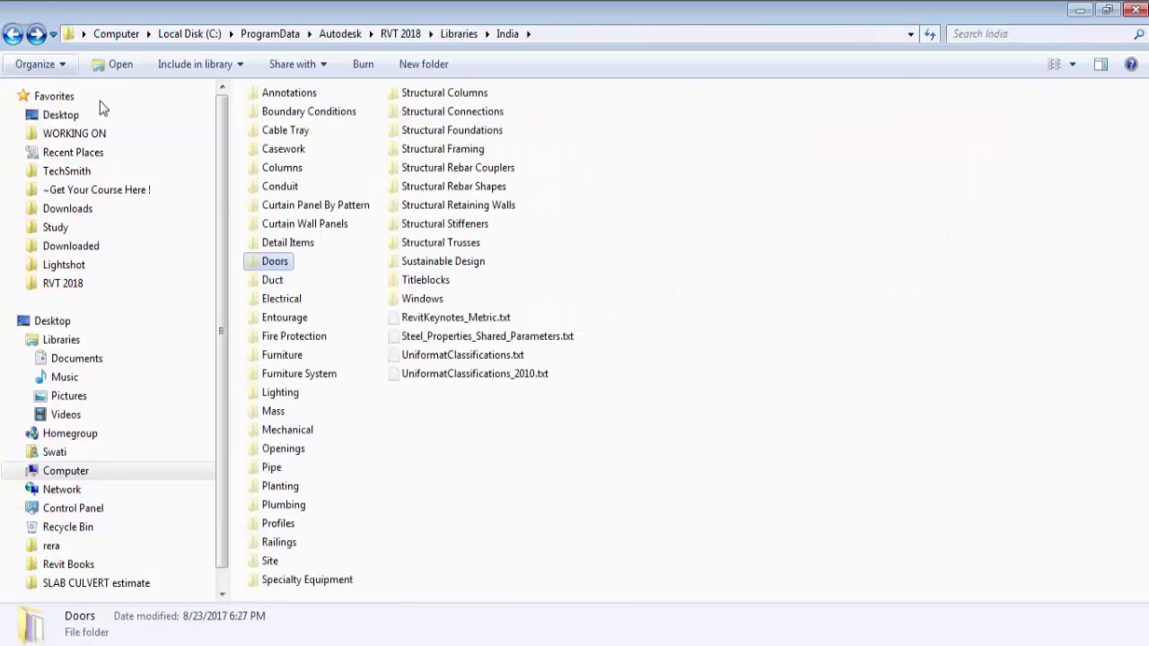
{"action": "double_click", "coordinate": [417, 298]}
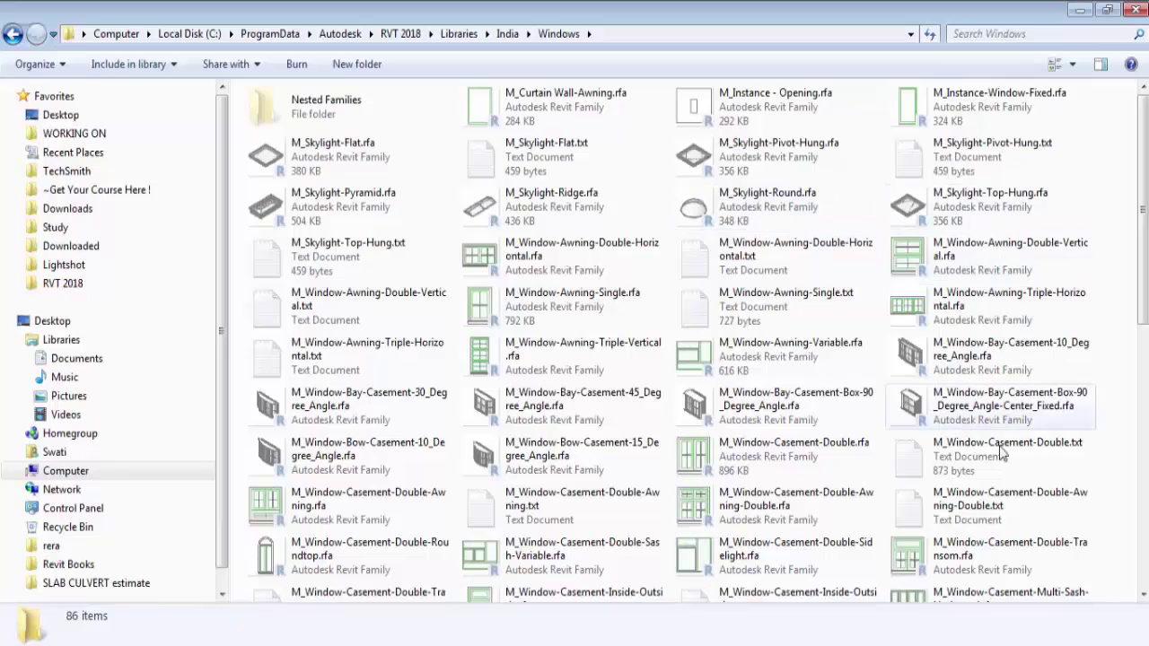
{"action": "left_click", "coordinate": [13, 34]}
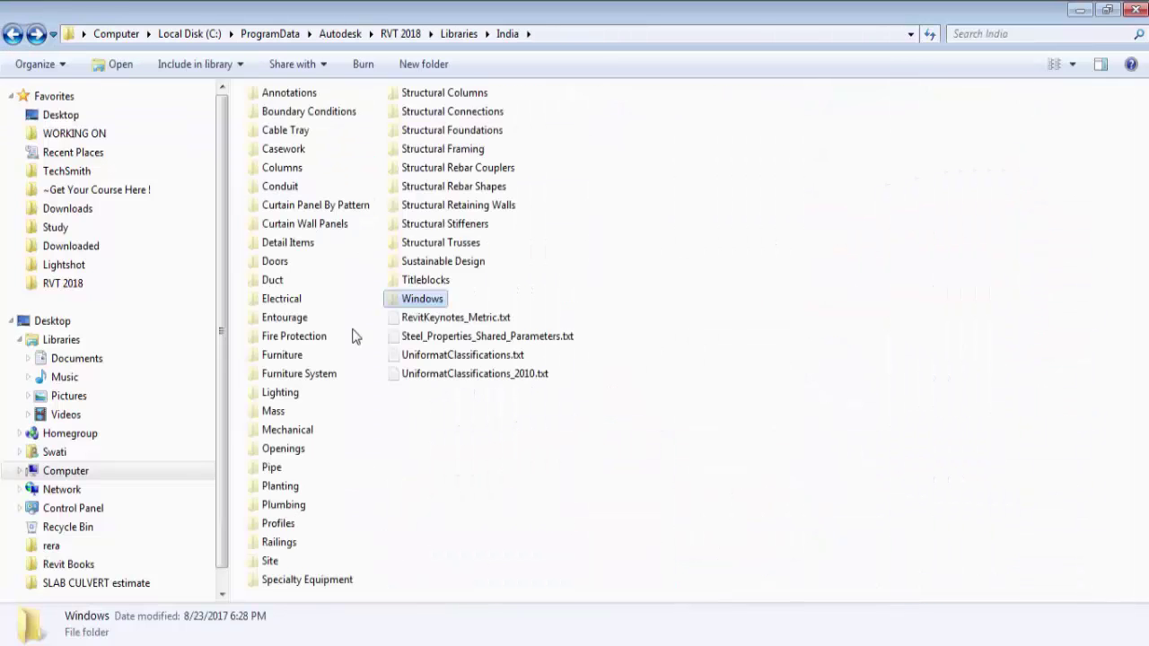
- Browse the India library's Furniture folder, including Beds and Seating, and return to the Libraries folder
{"action": "double_click", "coordinate": [285, 357]}
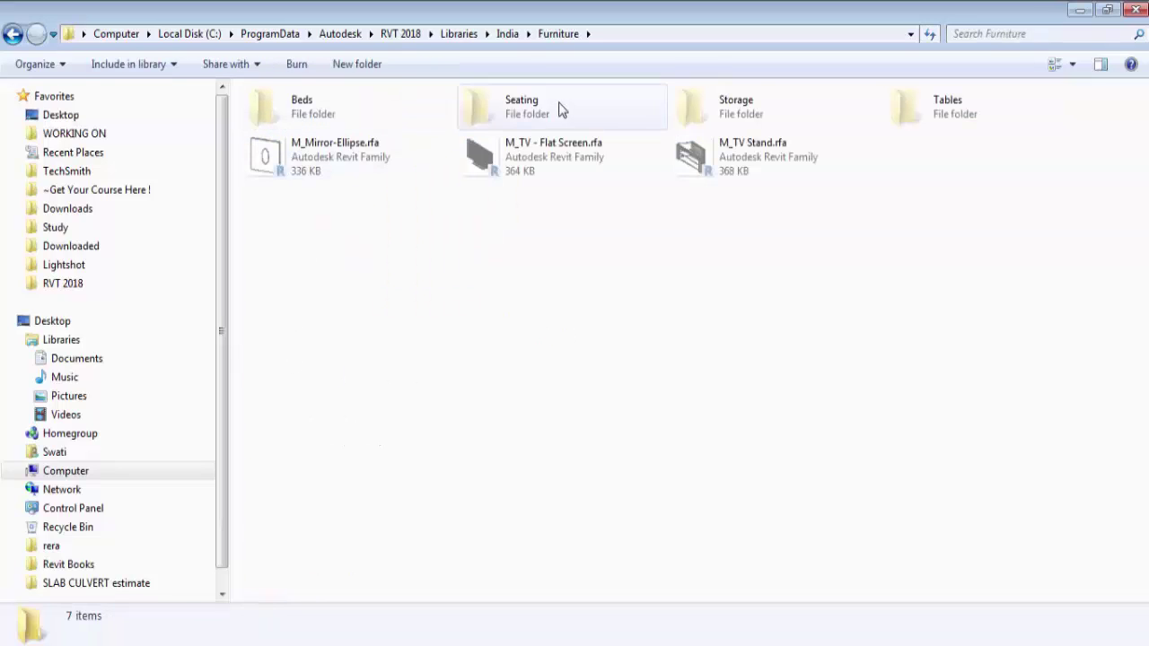
{"action": "double_click", "coordinate": [319, 109]}
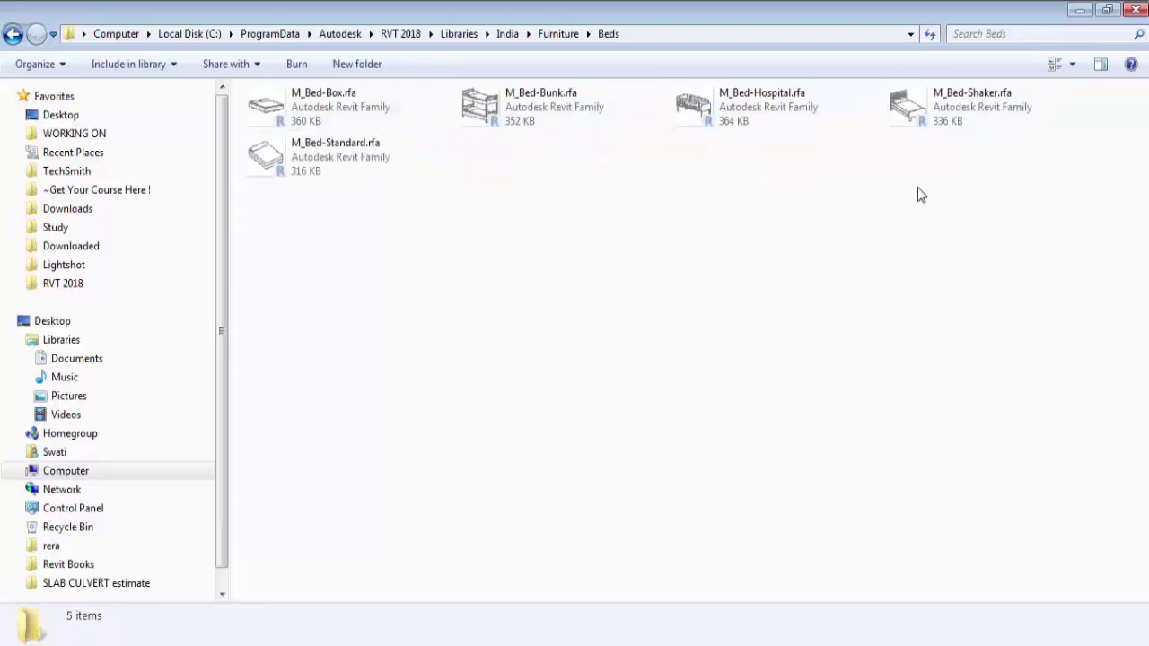
{"action": "left_click", "coordinate": [10, 35]}
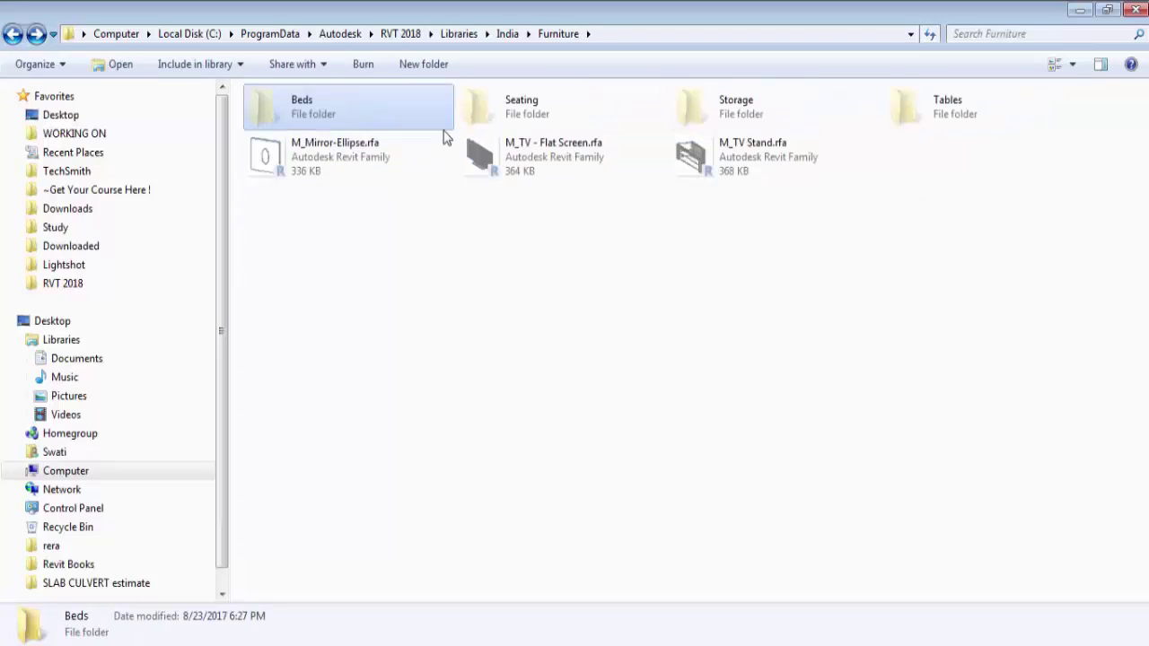
{"action": "double_click", "coordinate": [536, 112]}
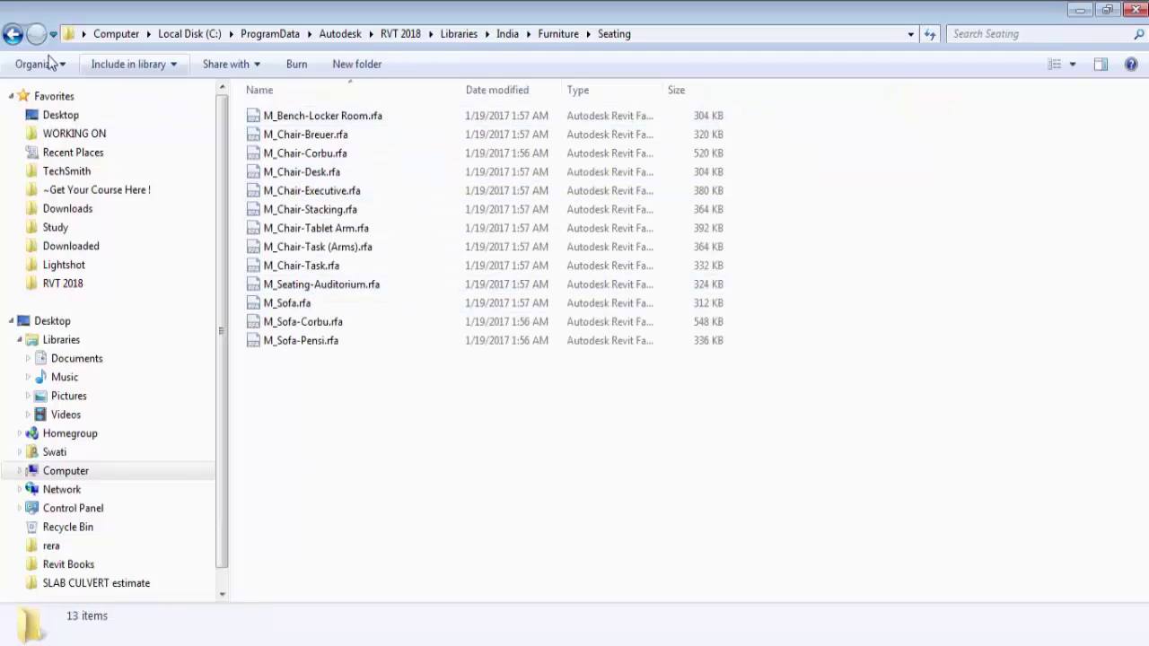
{"action": "left_click", "coordinate": [12, 35]}
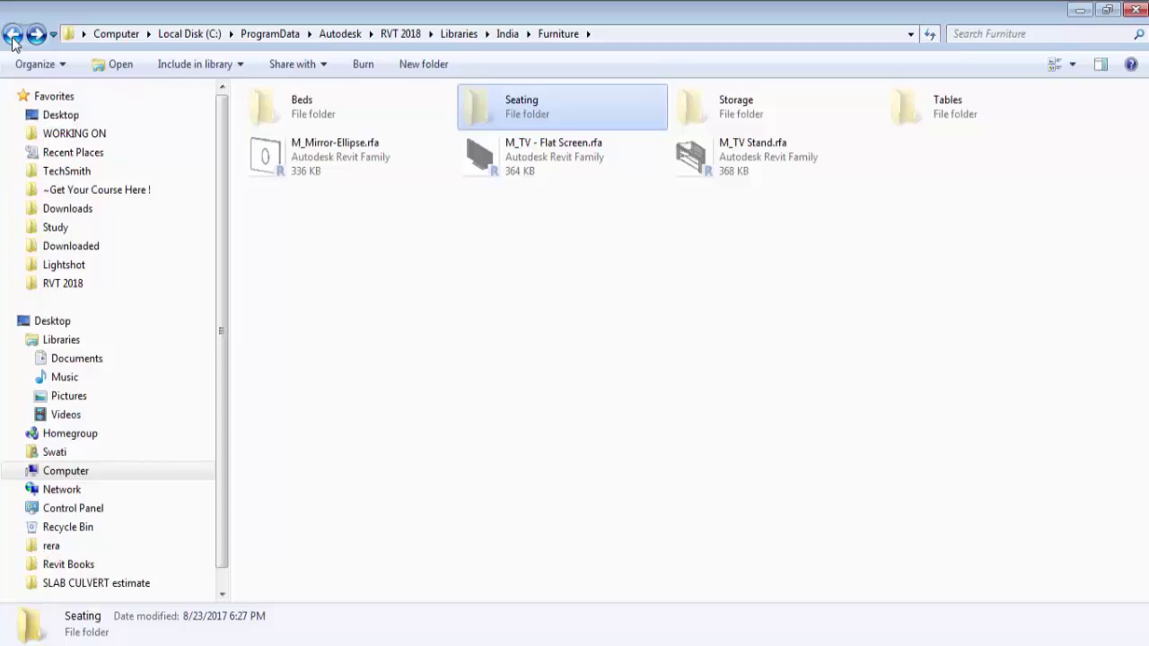
{"action": "left_click", "coordinate": [11, 35]}
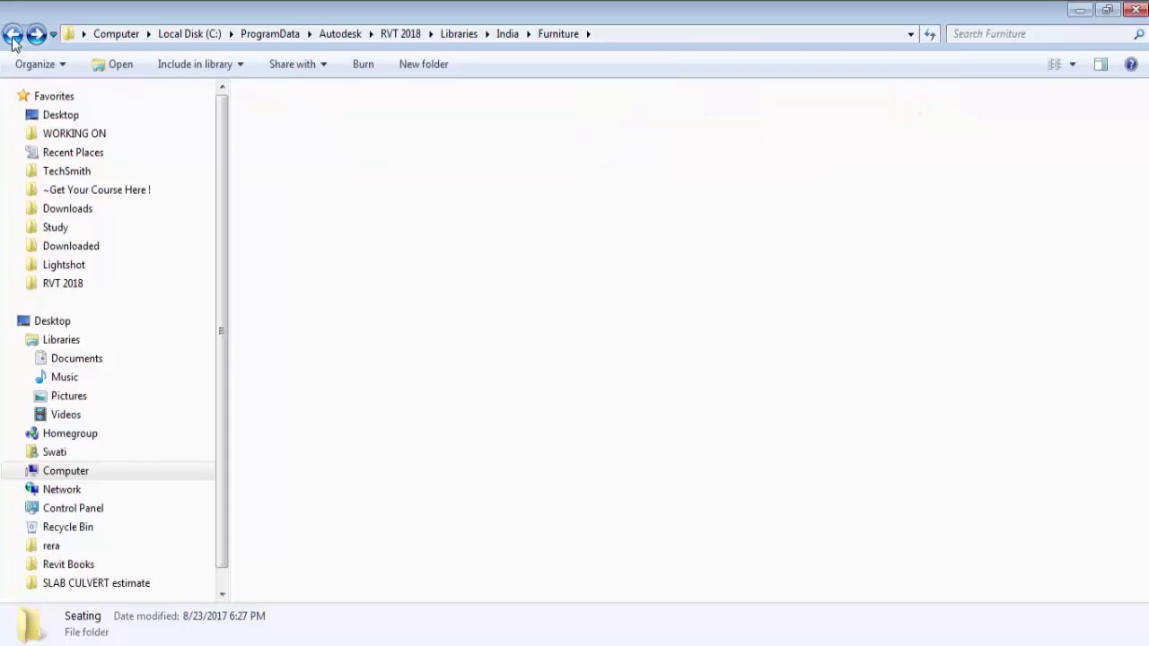
{"action": "left_click", "coordinate": [12, 36]}
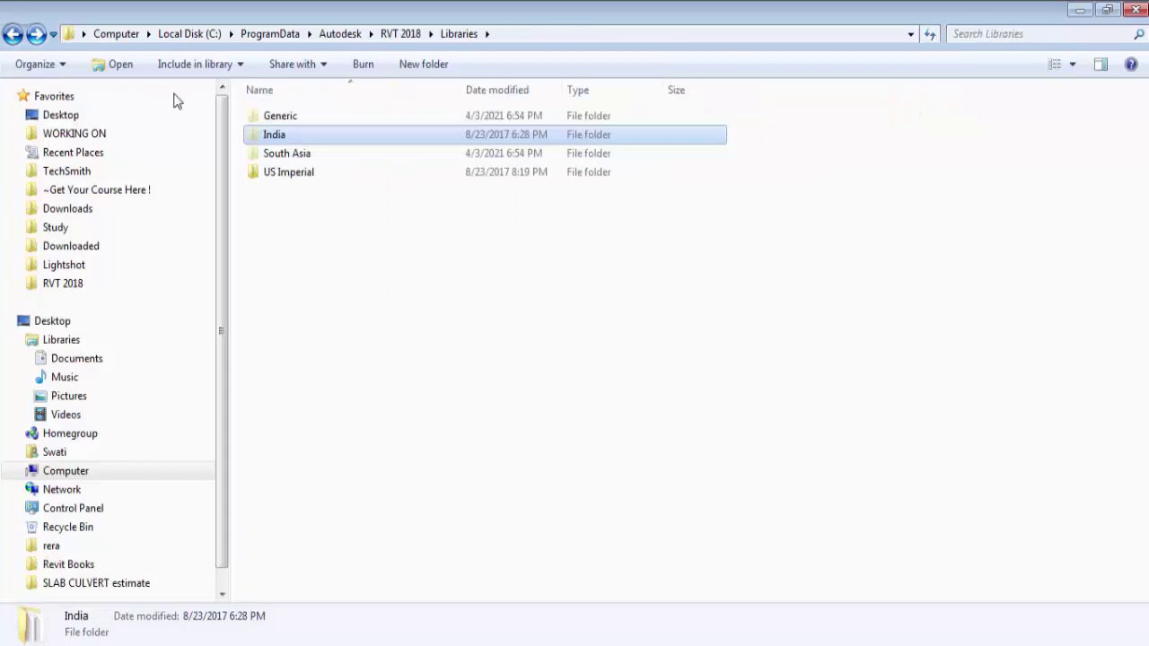
- Browse the Doors and Windows family folders in the US Imperial library and return to the RVT 2018 folder
{"action": "double_click", "coordinate": [314, 177]}
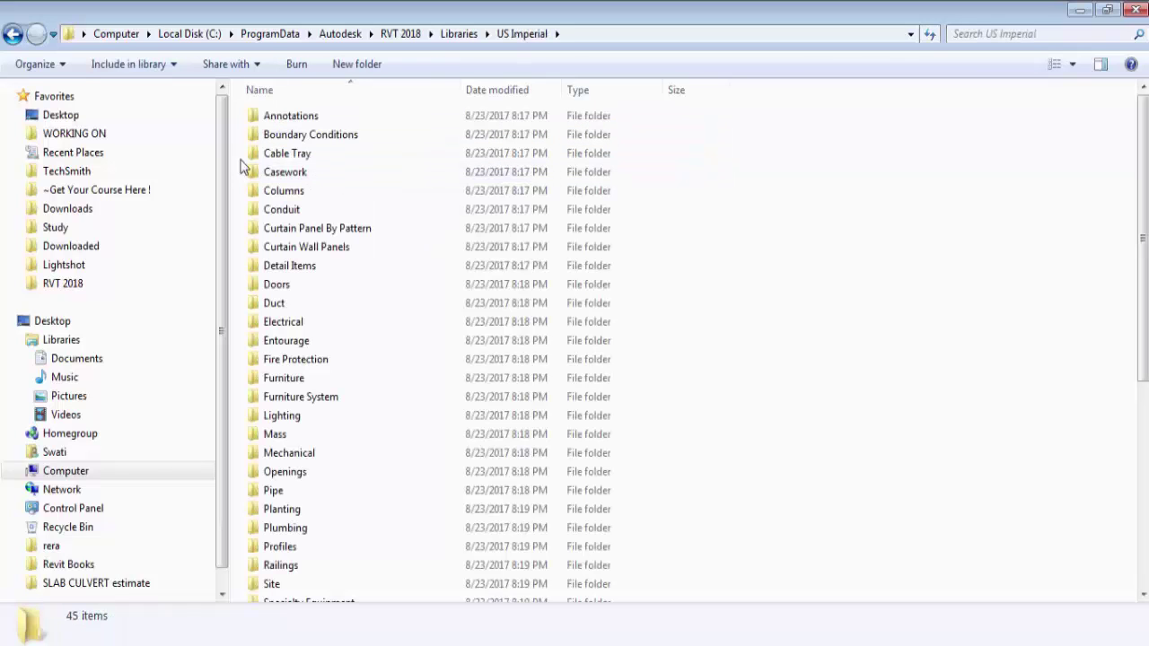
{"action": "double_click", "coordinate": [308, 285]}
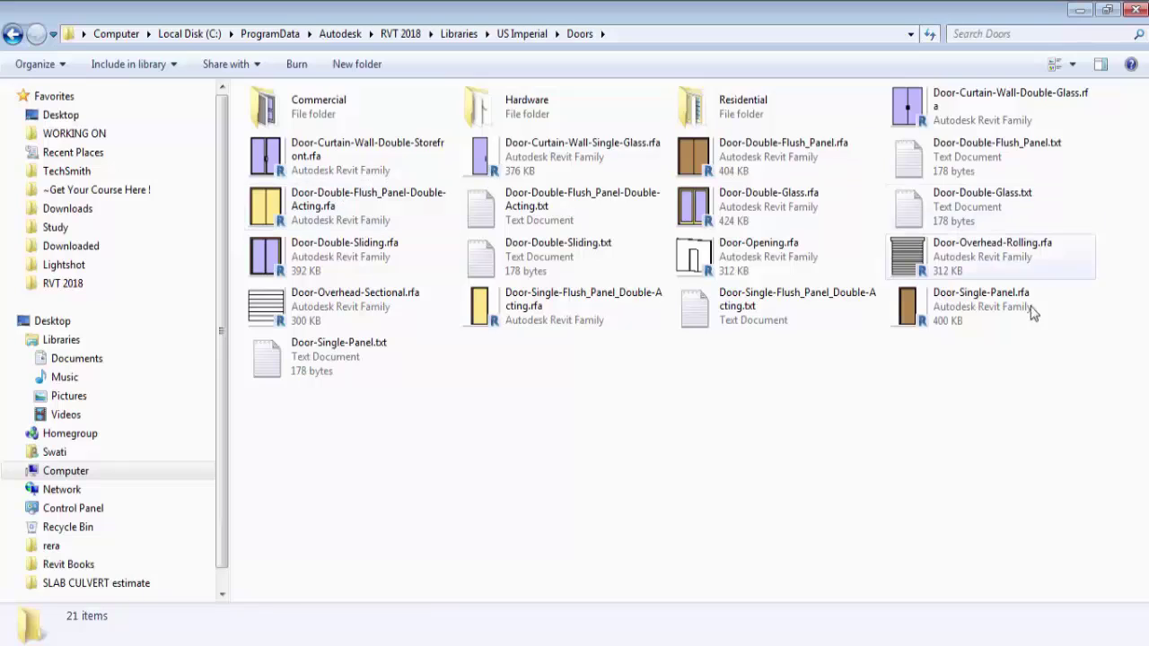
{"action": "left_click", "coordinate": [13, 34]}
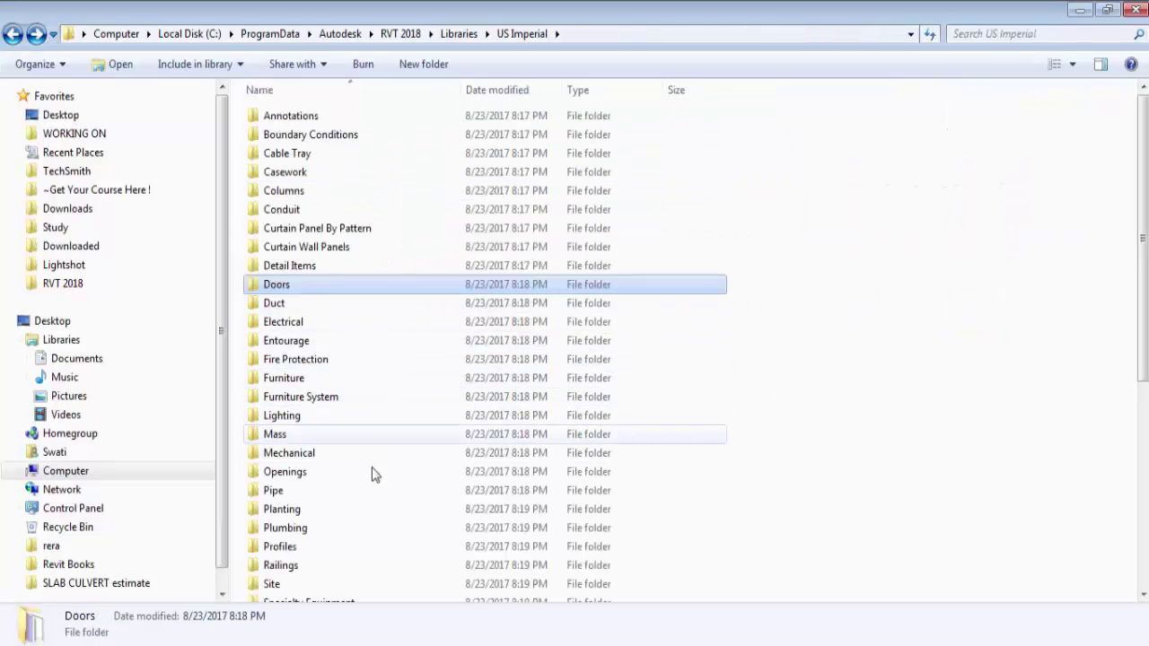
{"action": "left_click", "coordinate": [303, 396]}
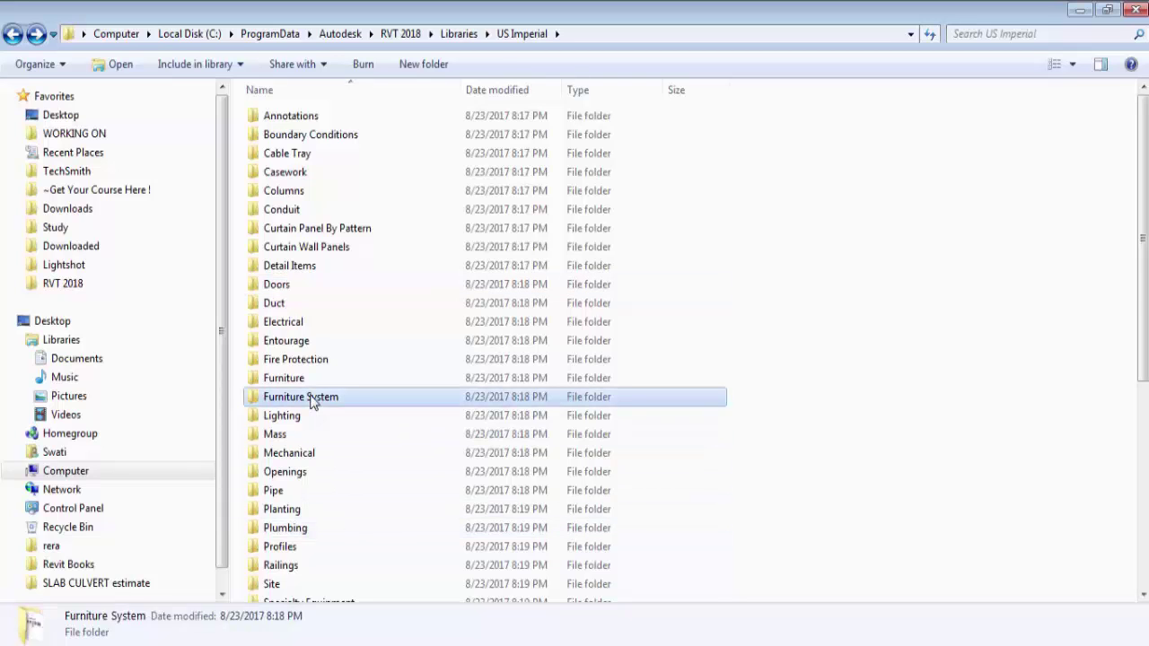
{"action": "key", "text": "w"}
{"action": "double_click", "coordinate": [291, 485]}
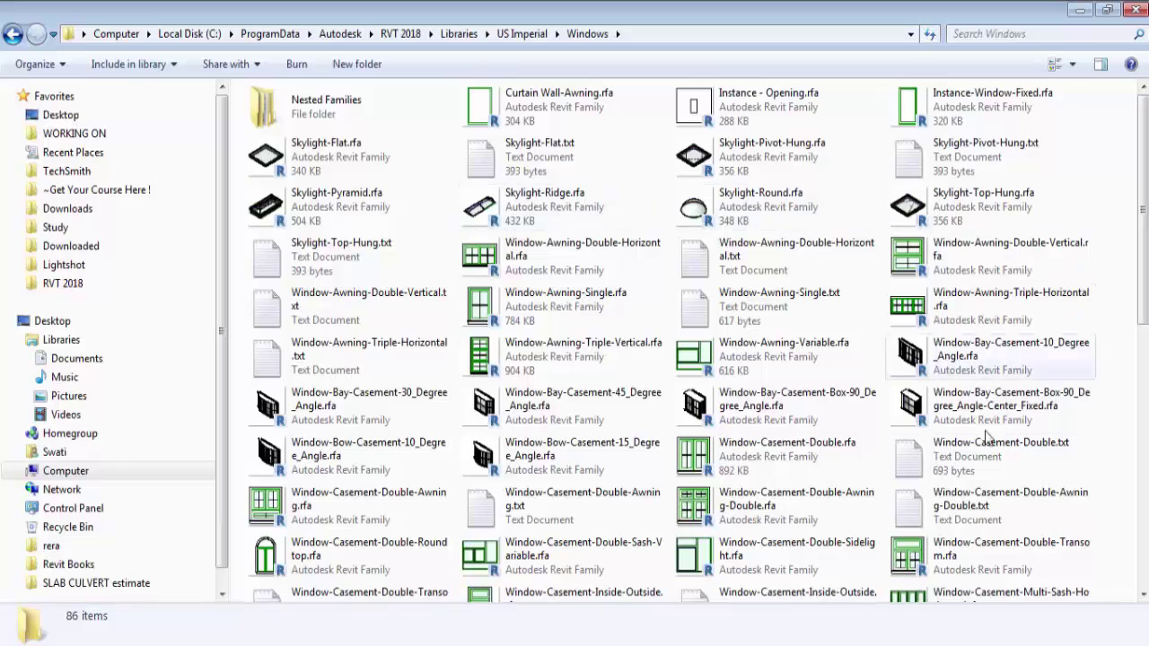
{"action": "scroll", "coordinate": [753, 539], "scroll_direction": "down", "scroll_amount": 1}
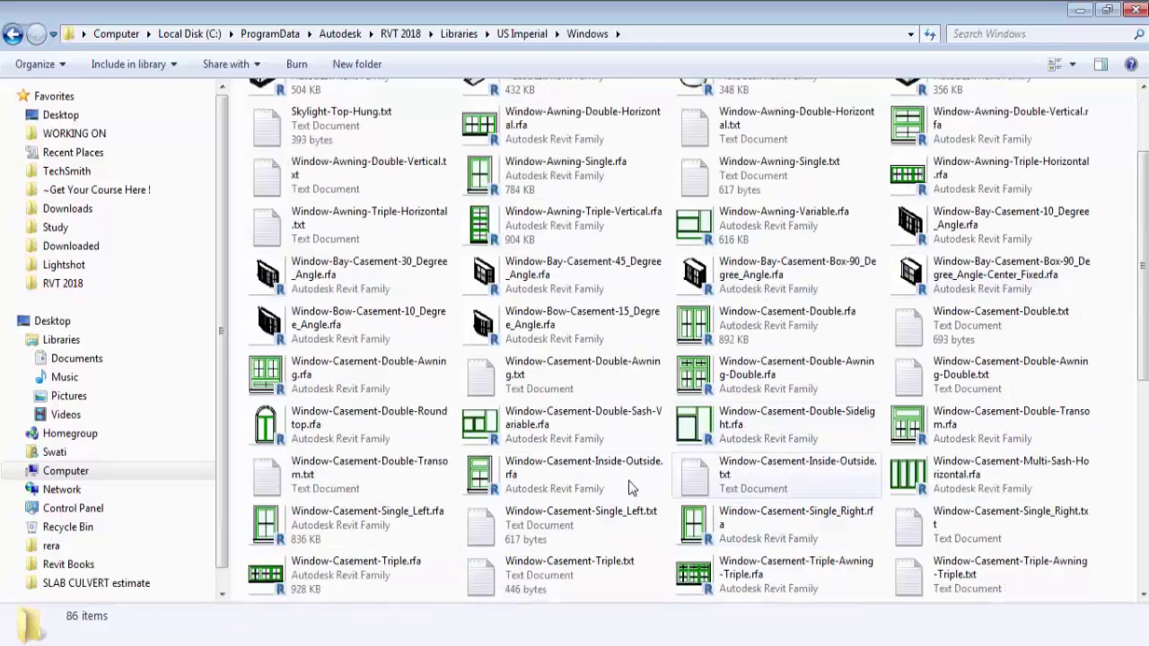
{"action": "left_click", "coordinate": [12, 36]}
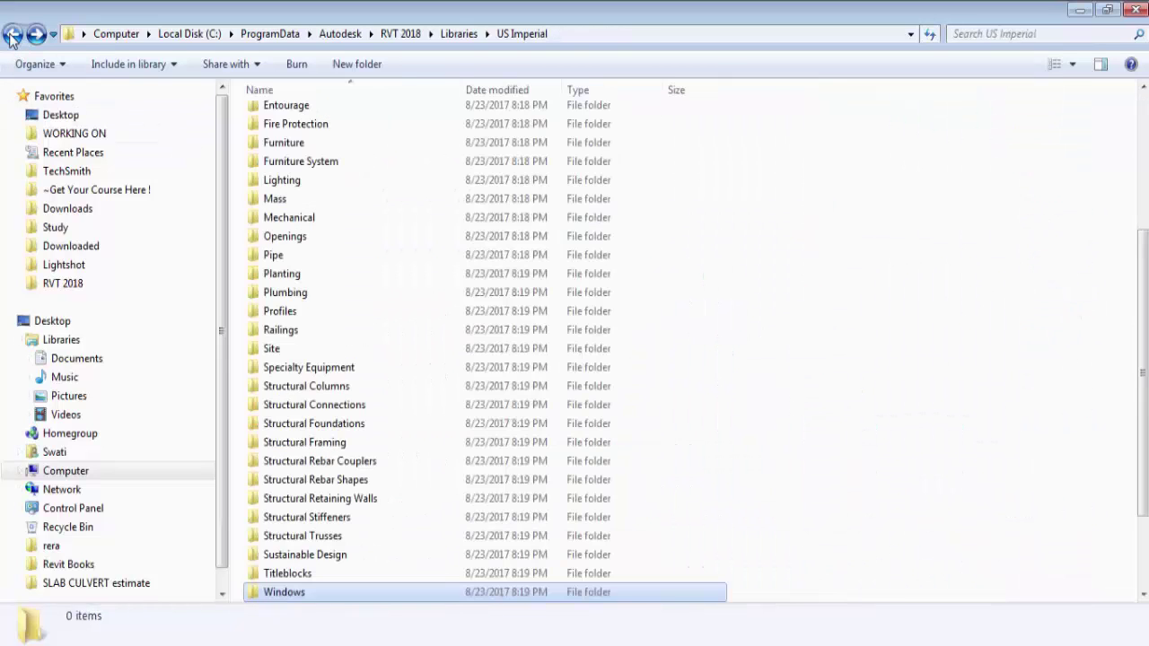
{"action": "left_click", "coordinate": [12, 35]}
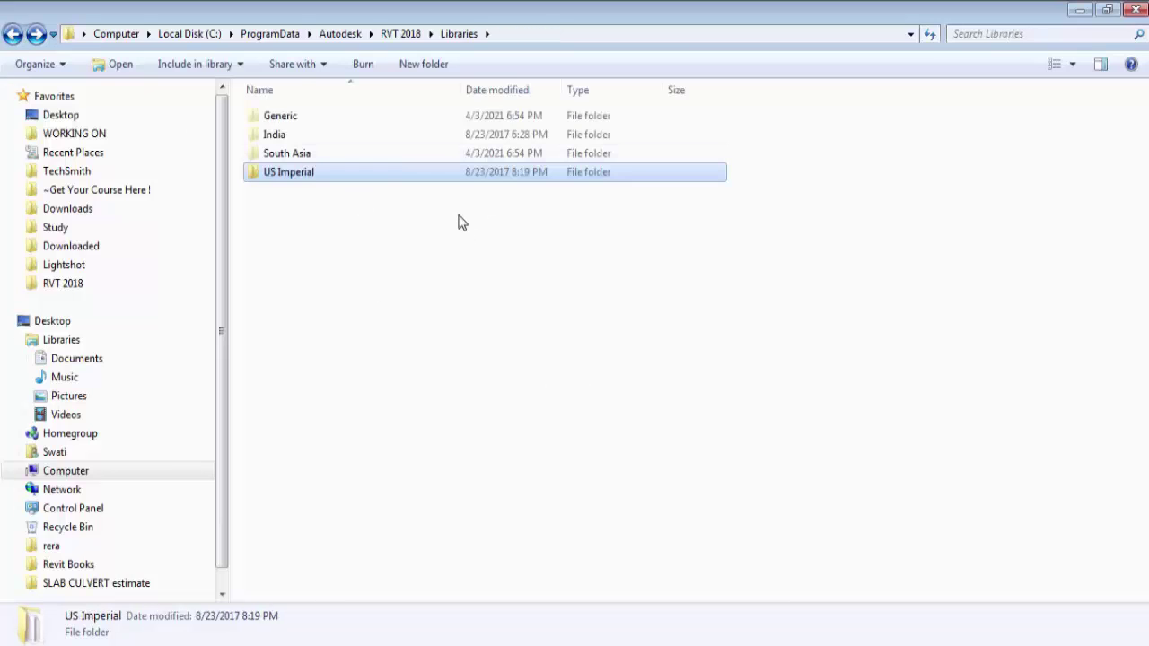
{"action": "left_click", "coordinate": [12, 36]}
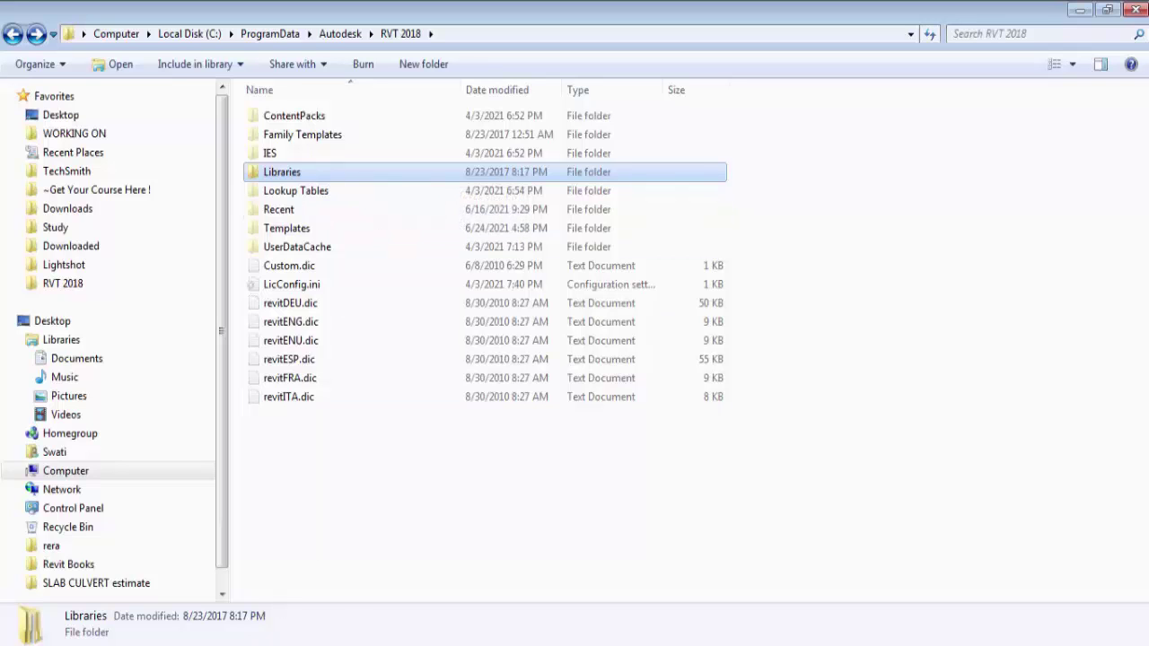
- Switch to Revit and create a new project from the Default_I_ENU template
{"action": "left_click", "coordinate": [260, 645]}
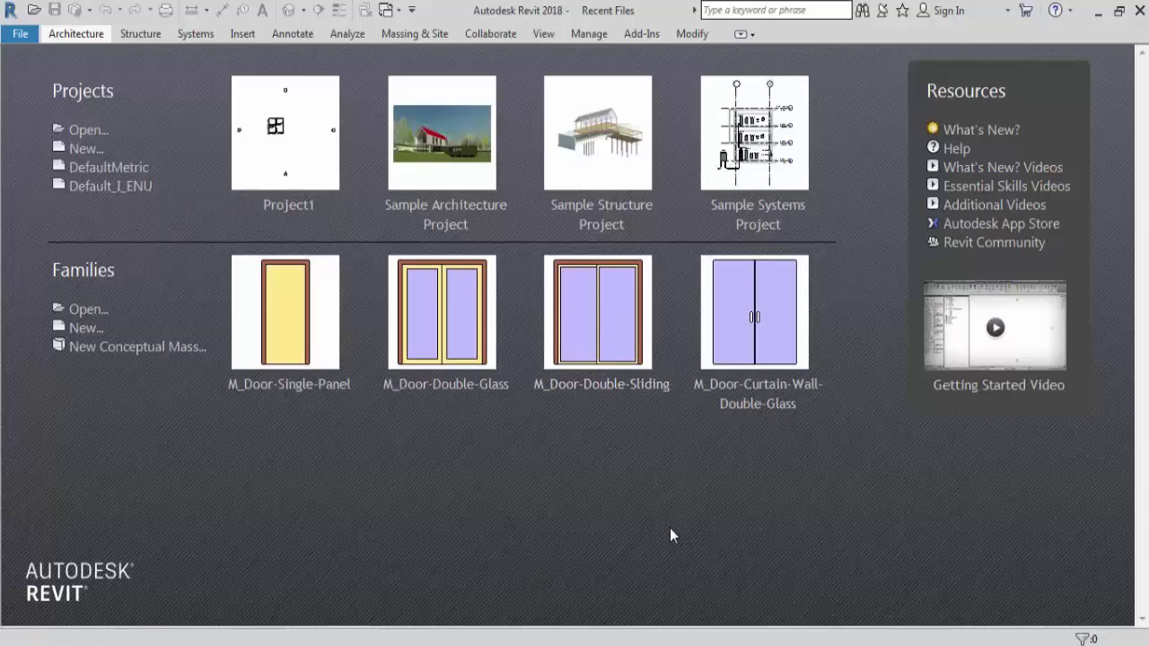
{"action": "left_click", "coordinate": [86, 149]}
{"action": "left_click", "coordinate": [612, 298]}
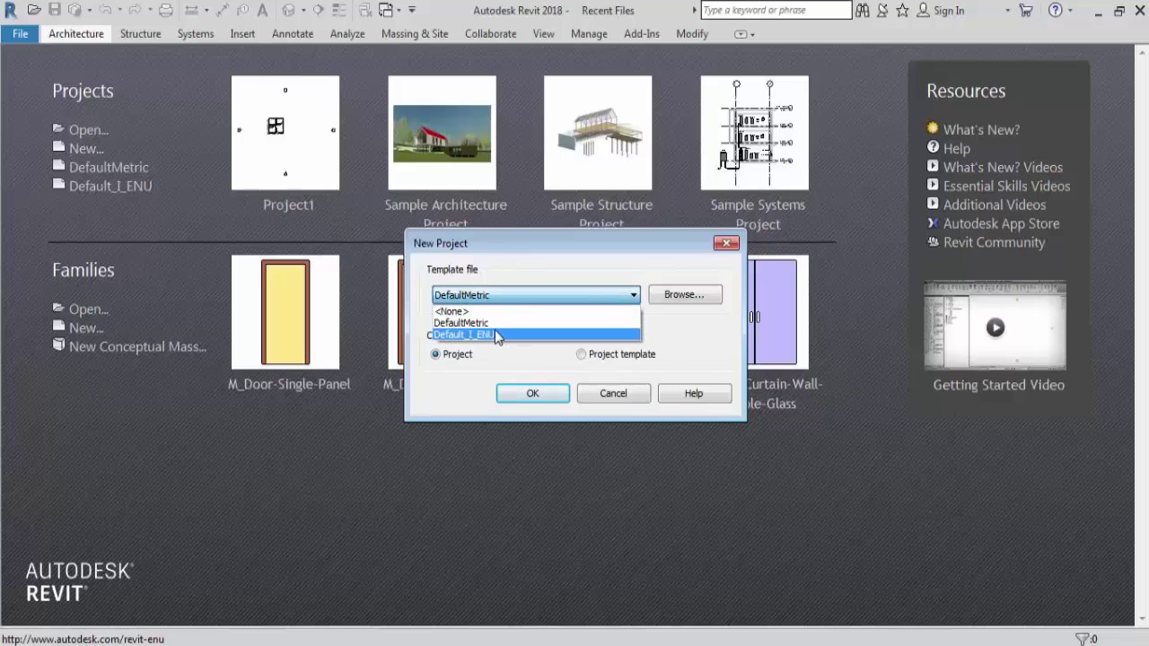
{"action": "left_click", "coordinate": [496, 333]}
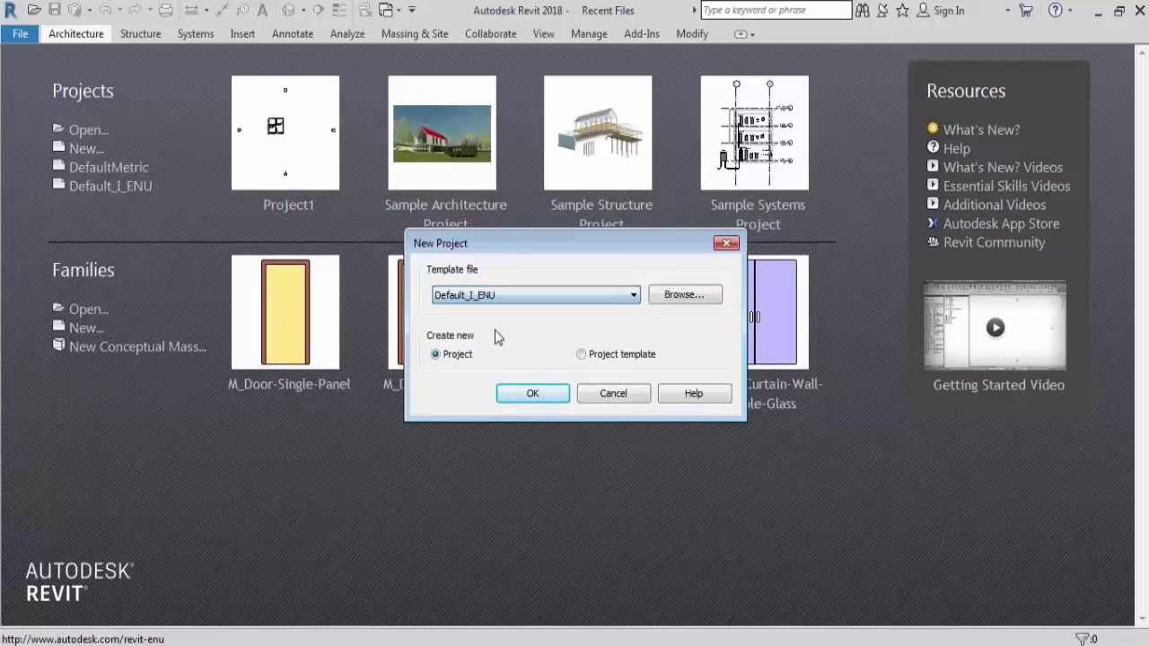
{"action": "left_click", "coordinate": [554, 400]}
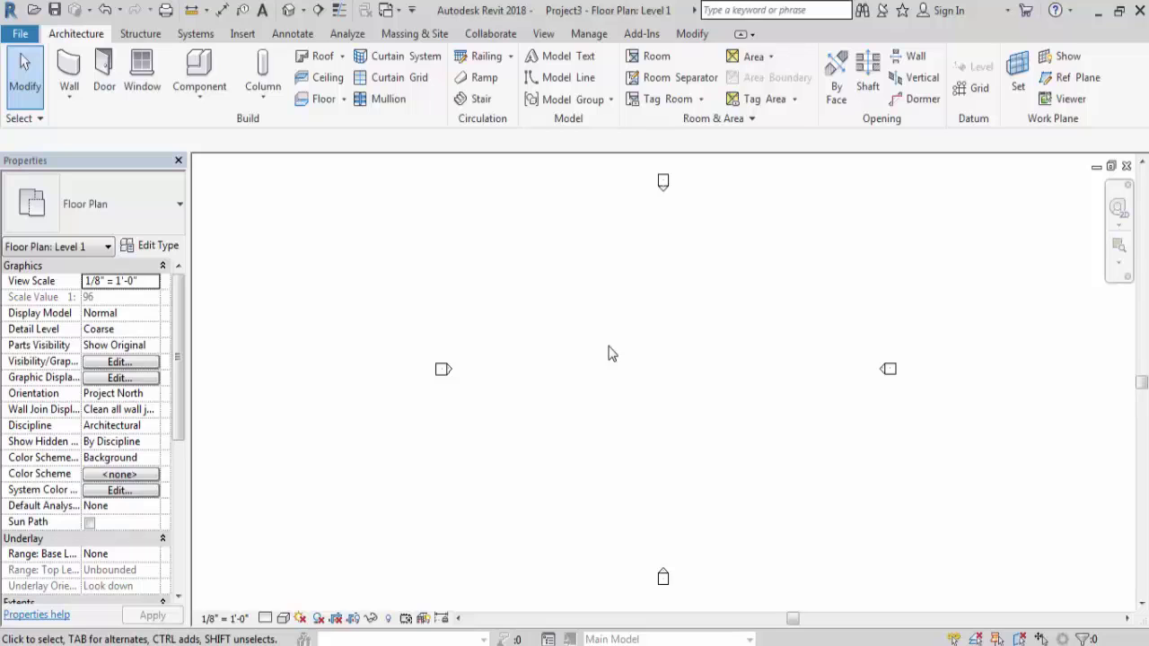
- Start placing a door and review the door types available in the project
{"action": "left_click", "coordinate": [101, 81]}
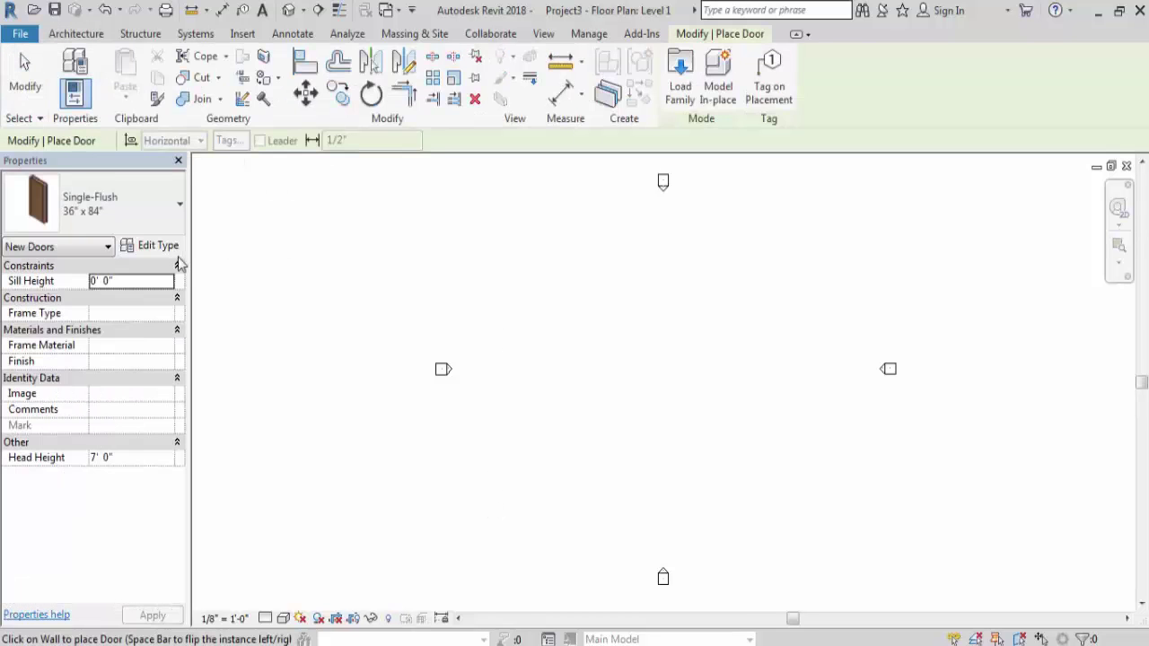
{"action": "left_click", "coordinate": [179, 206]}
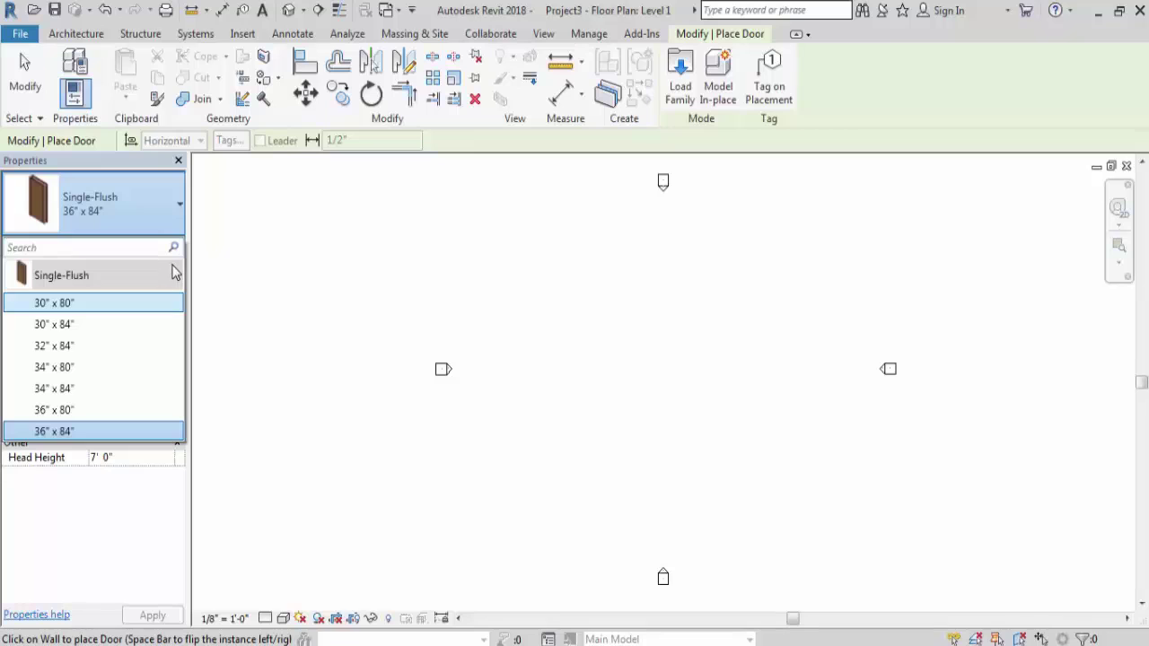
{"action": "left_click", "coordinate": [159, 224]}
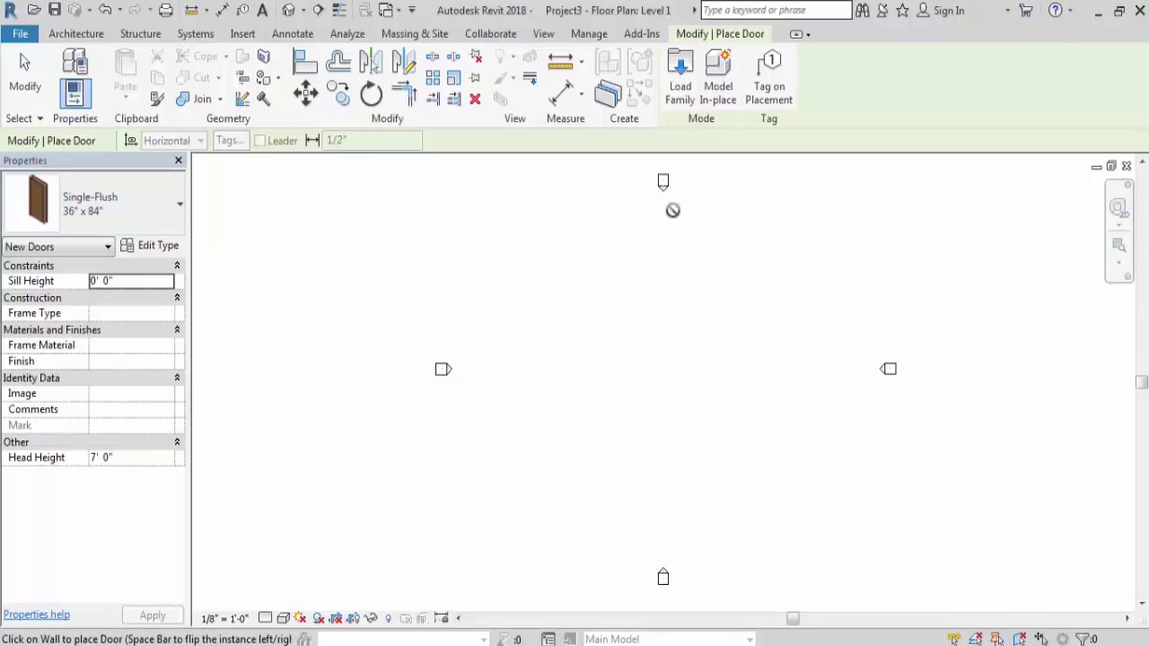
- Begin loading a door family, go to Local Disk (C:) and show its folders in Details view
{"action": "left_click", "coordinate": [681, 101]}
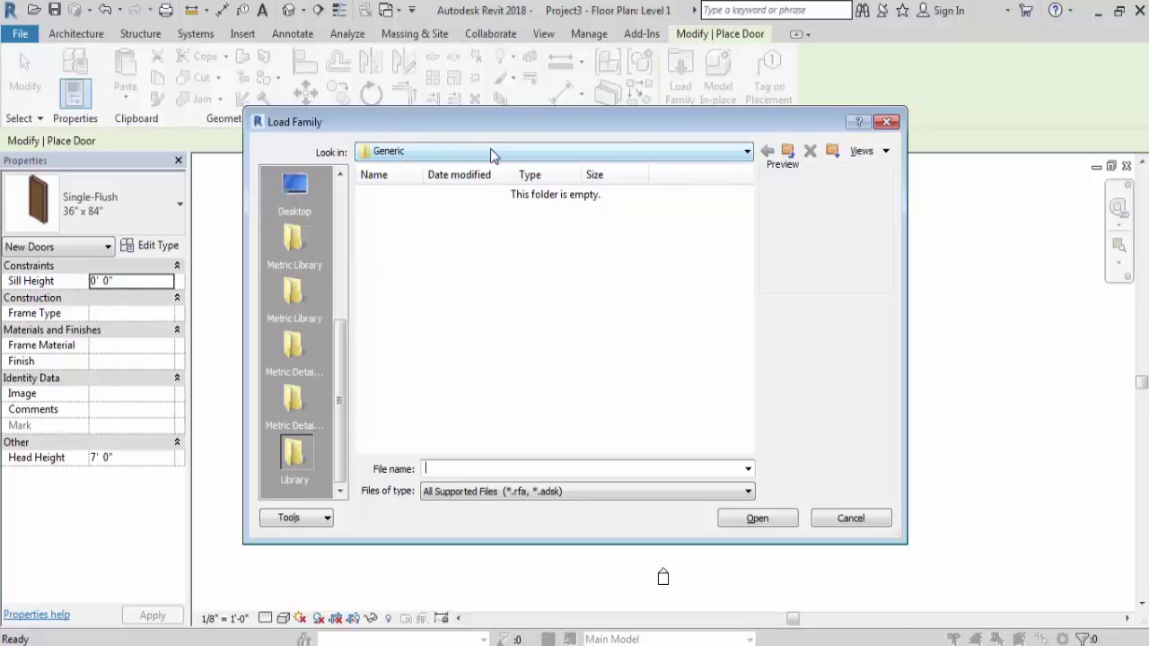
{"action": "left_click", "coordinate": [745, 153]}
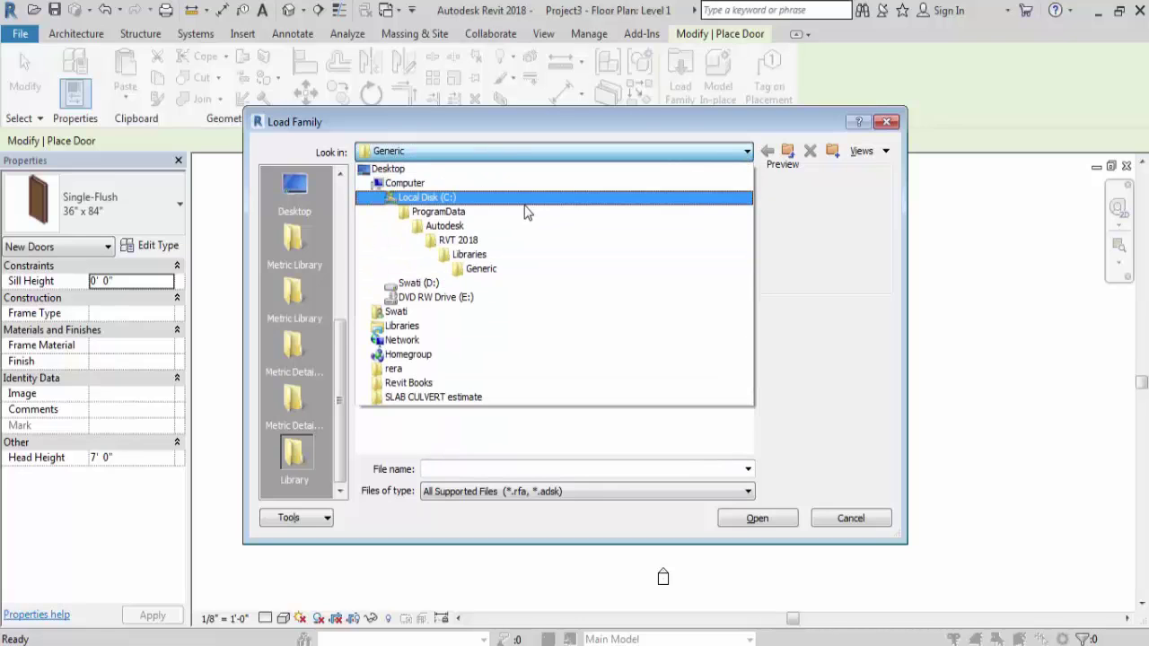
{"action": "left_click", "coordinate": [456, 197]}
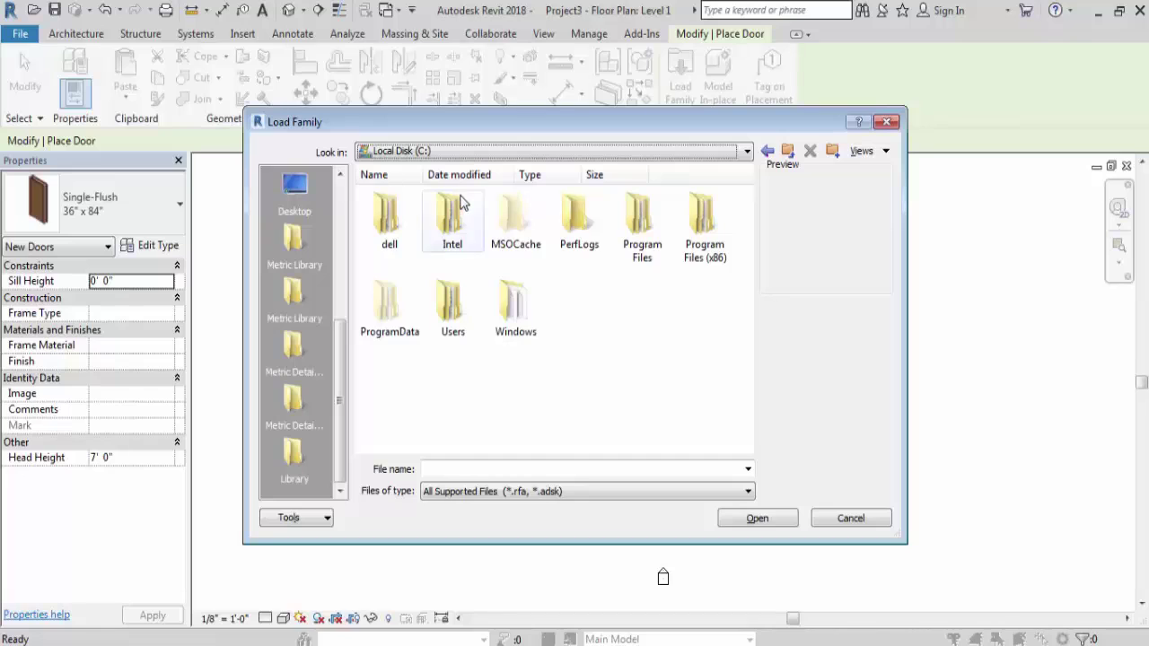
{"action": "left_click", "coordinate": [865, 151]}
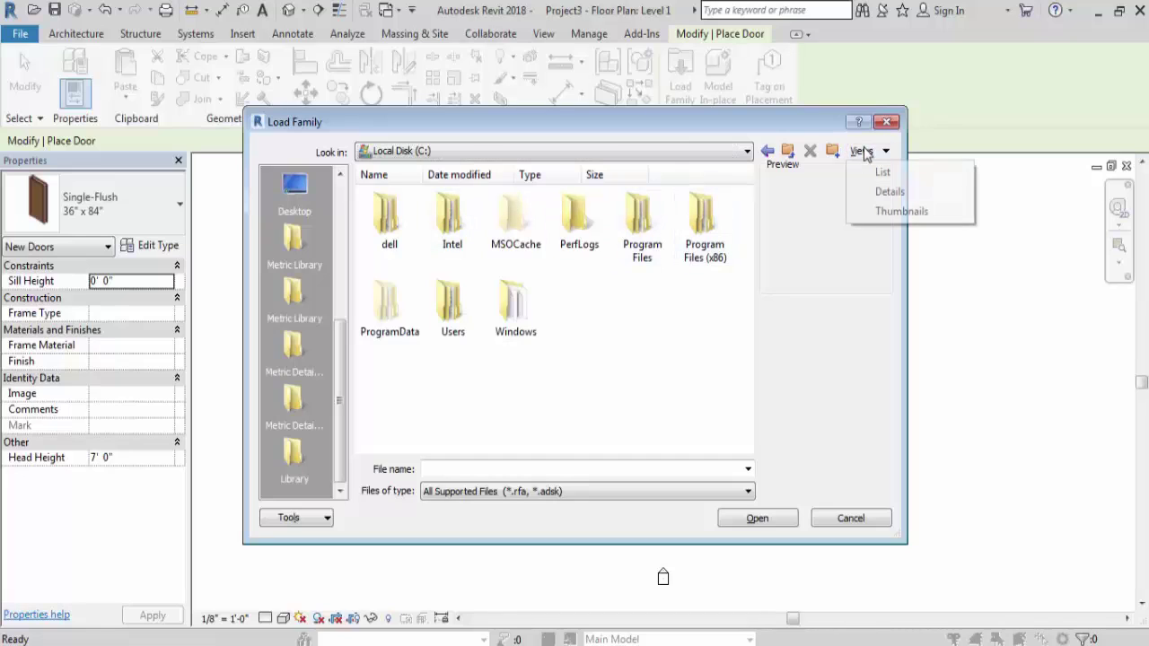
{"action": "left_click", "coordinate": [884, 190]}
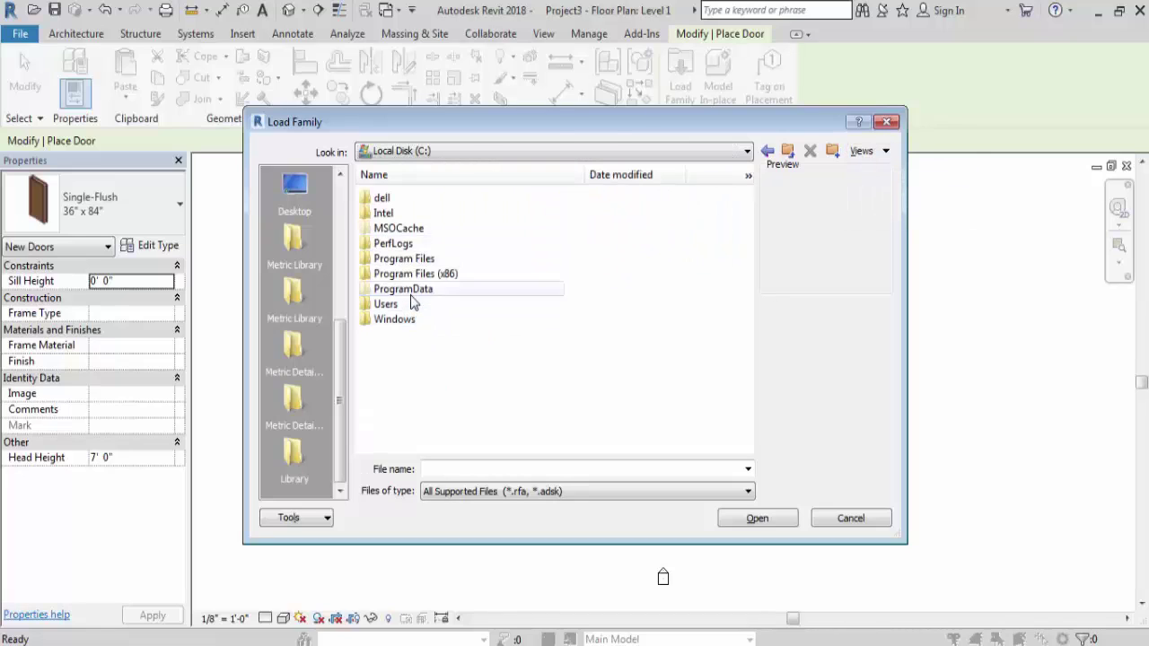
- Navigate through ProgramData, Autodesk, RVT 2018, Libraries and India to the Doors family folder
{"action": "double_click", "coordinate": [410, 300]}
{"action": "double_click", "coordinate": [402, 213]}
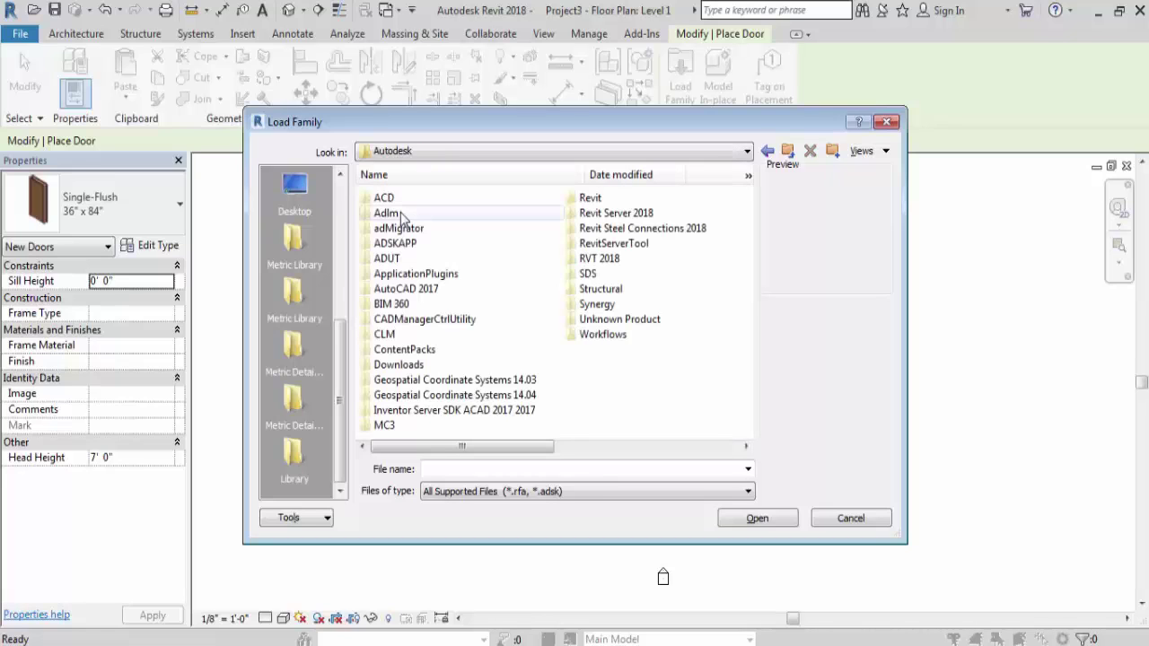
{"action": "left_click", "coordinate": [608, 259]}
{"action": "double_click", "coordinate": [608, 259]}
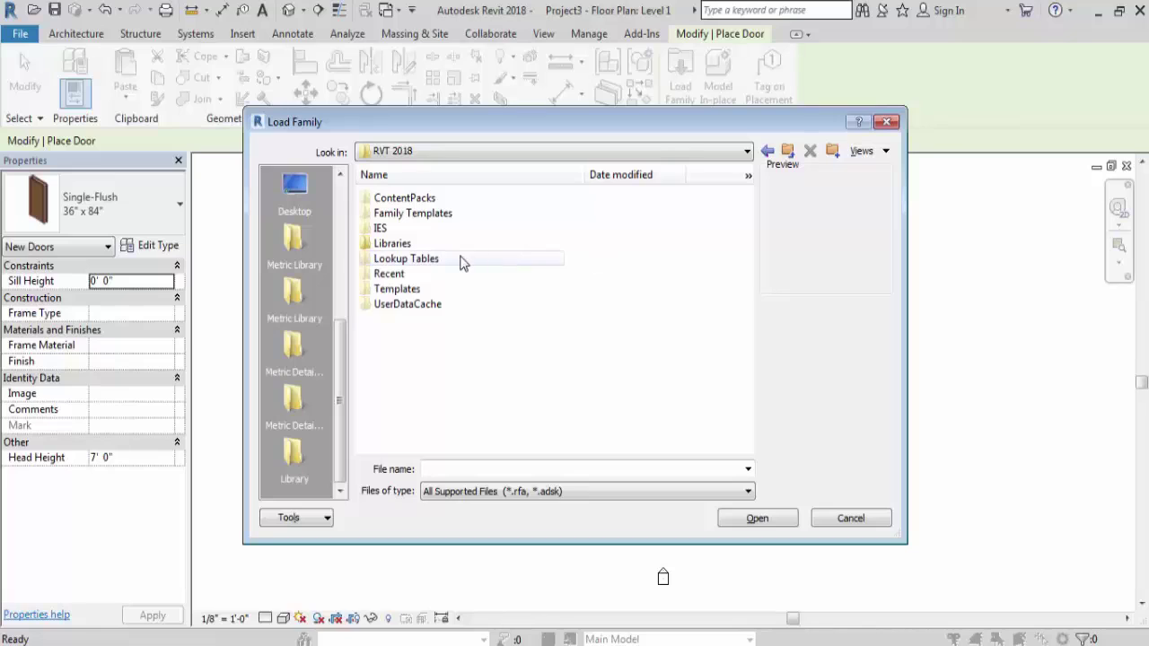
{"action": "double_click", "coordinate": [412, 243]}
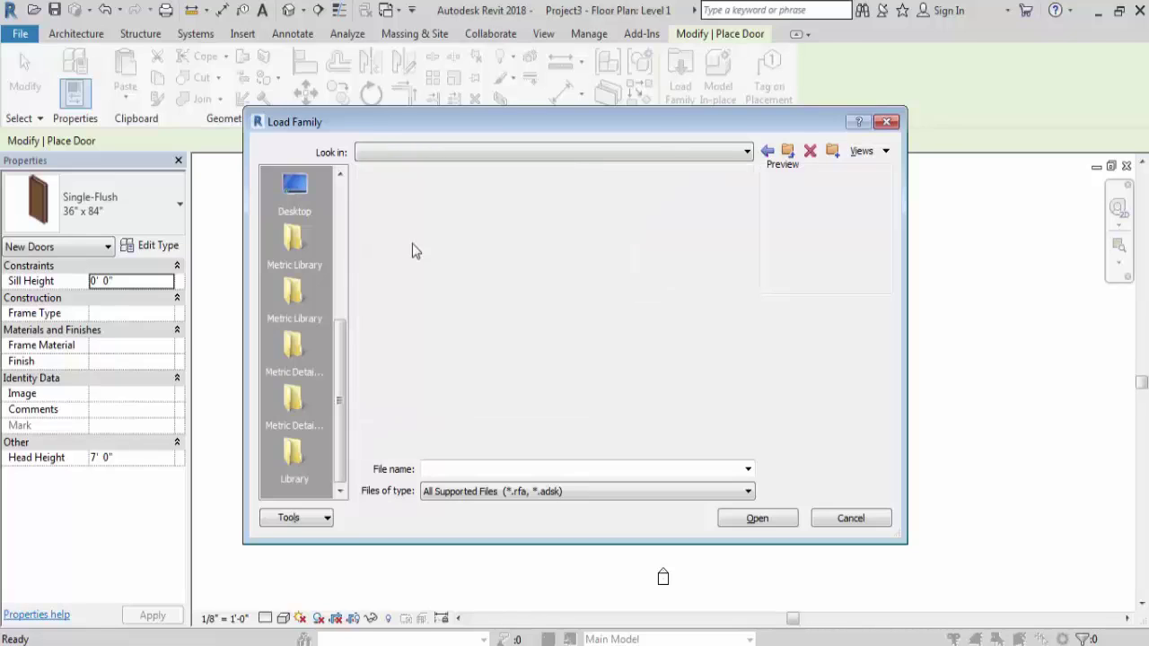
{"action": "double_click", "coordinate": [385, 214]}
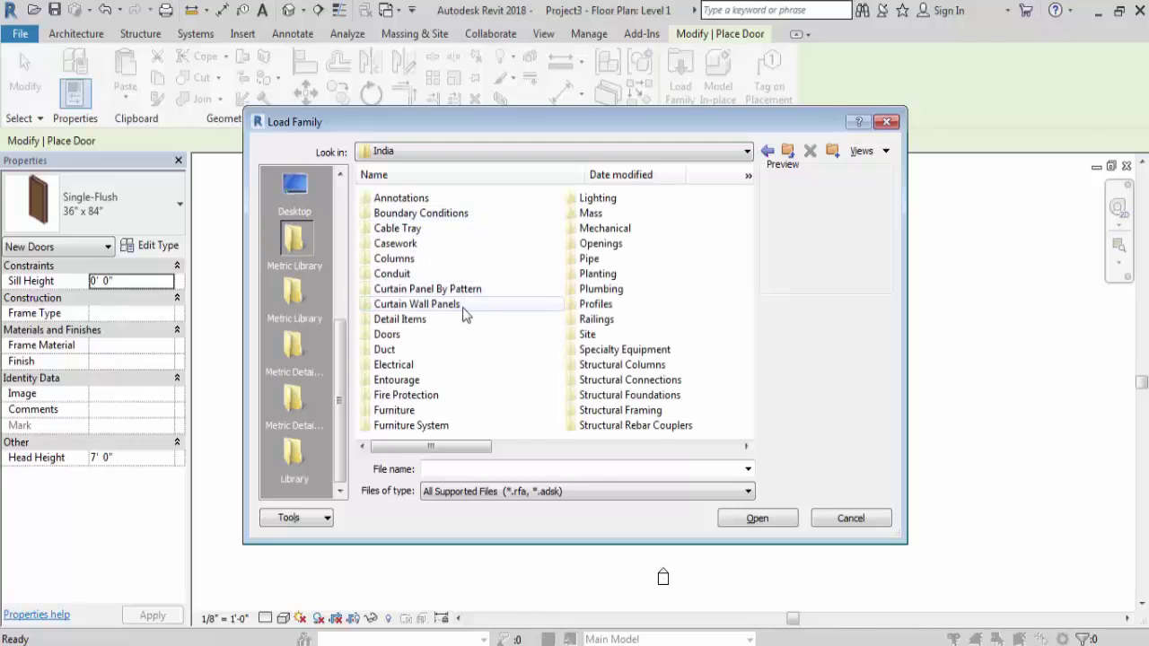
{"action": "double_click", "coordinate": [387, 334]}
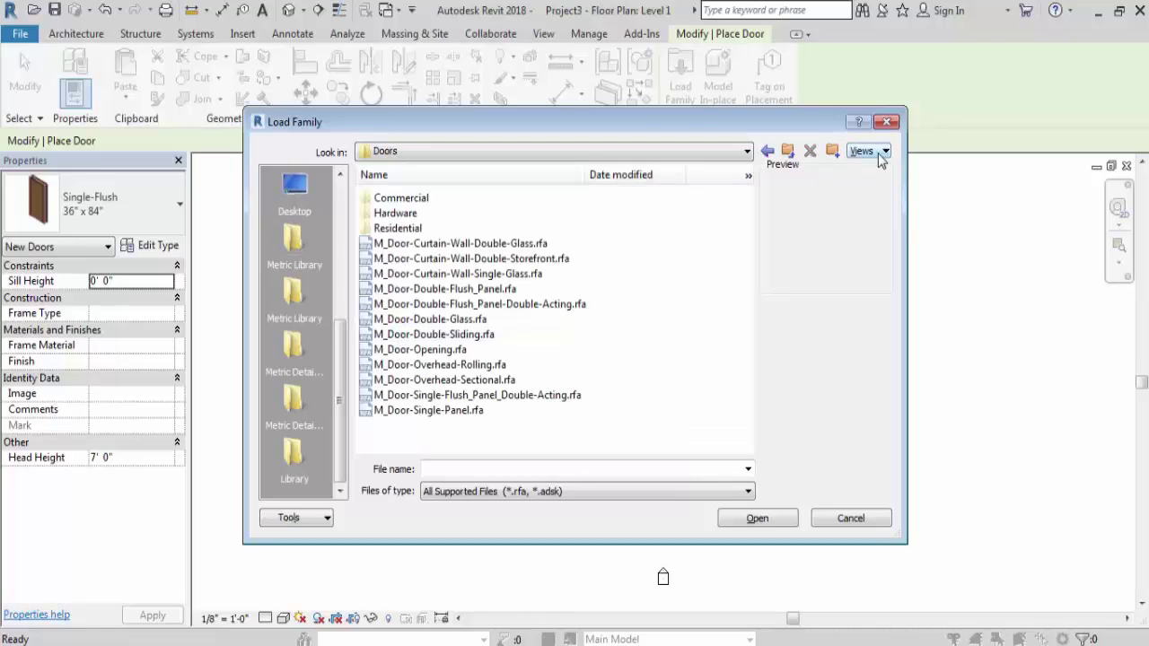
- Show the door families as thumbnails and load M_Door-Double-Glass.rfa with the 1700 x 2100mm type
{"action": "left_click", "coordinate": [884, 151]}
{"action": "left_click", "coordinate": [895, 210]}
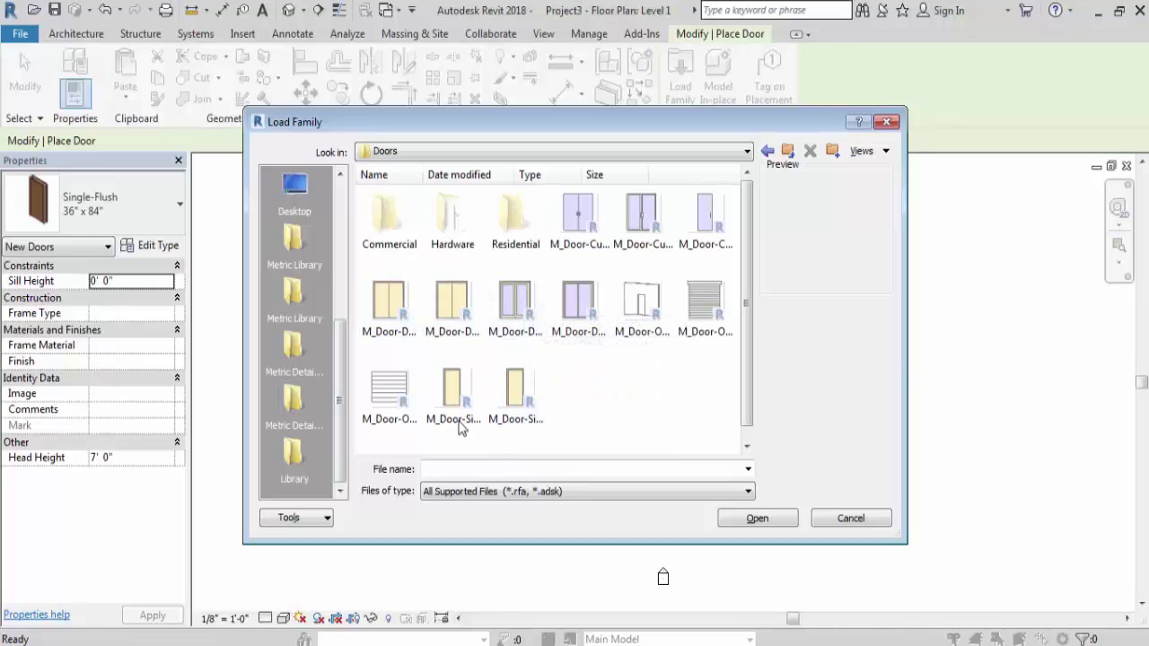
{"action": "left_click", "coordinate": [516, 307]}
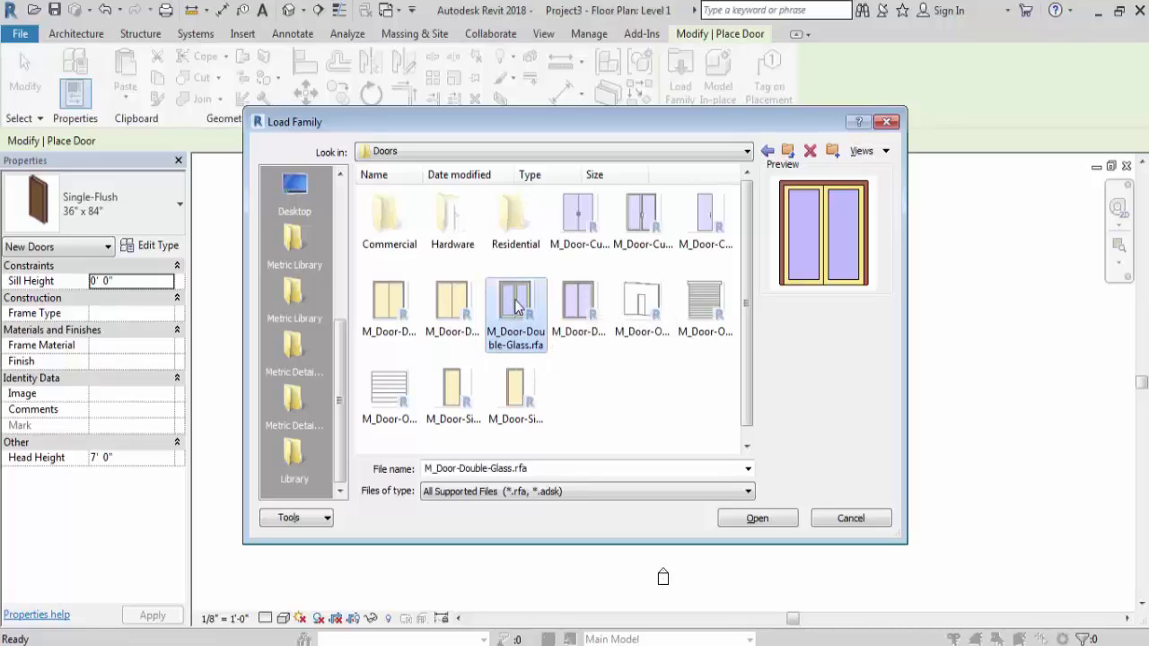
{"action": "left_click", "coordinate": [752, 520]}
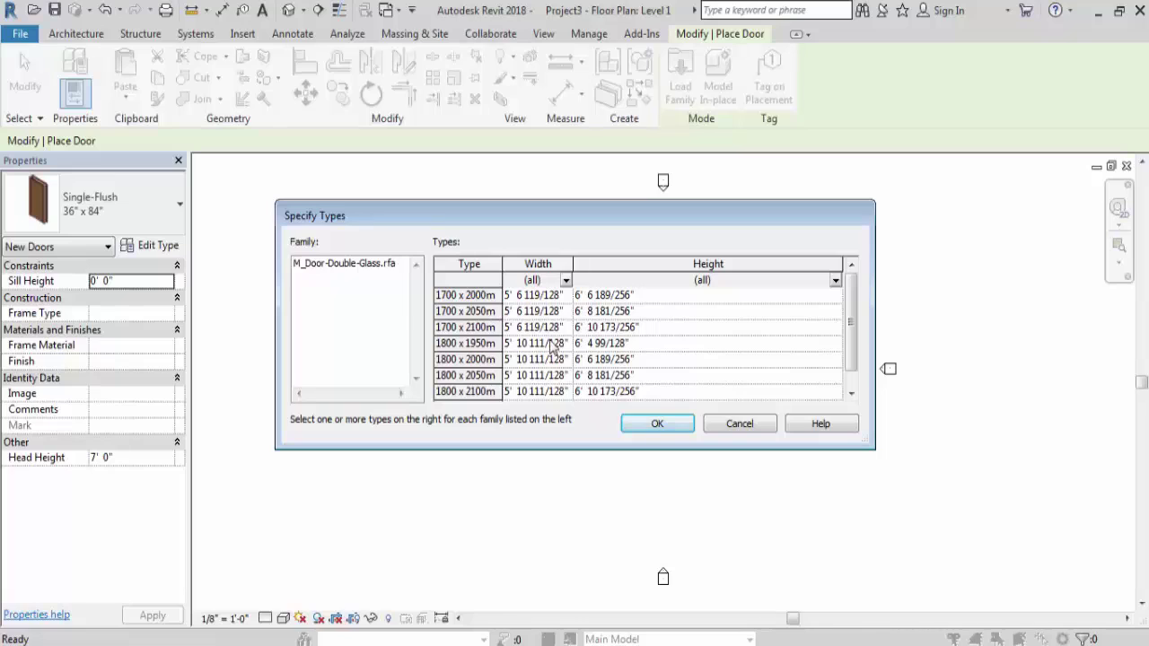
{"action": "left_click", "coordinate": [524, 330]}
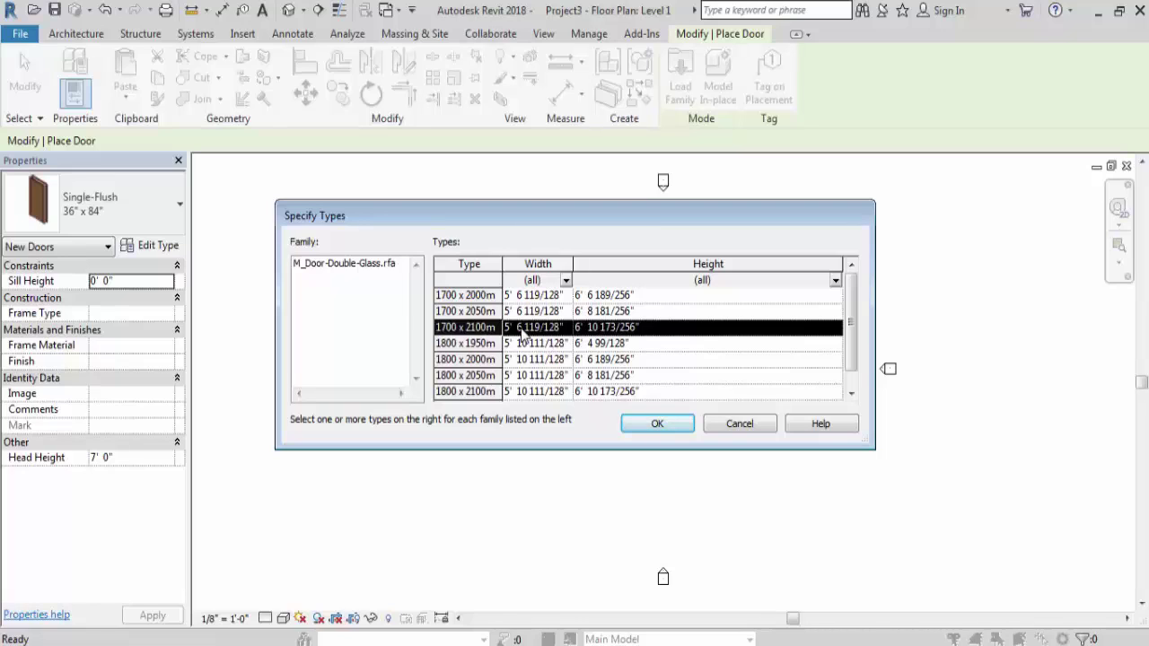
{"action": "left_click", "coordinate": [668, 429]}
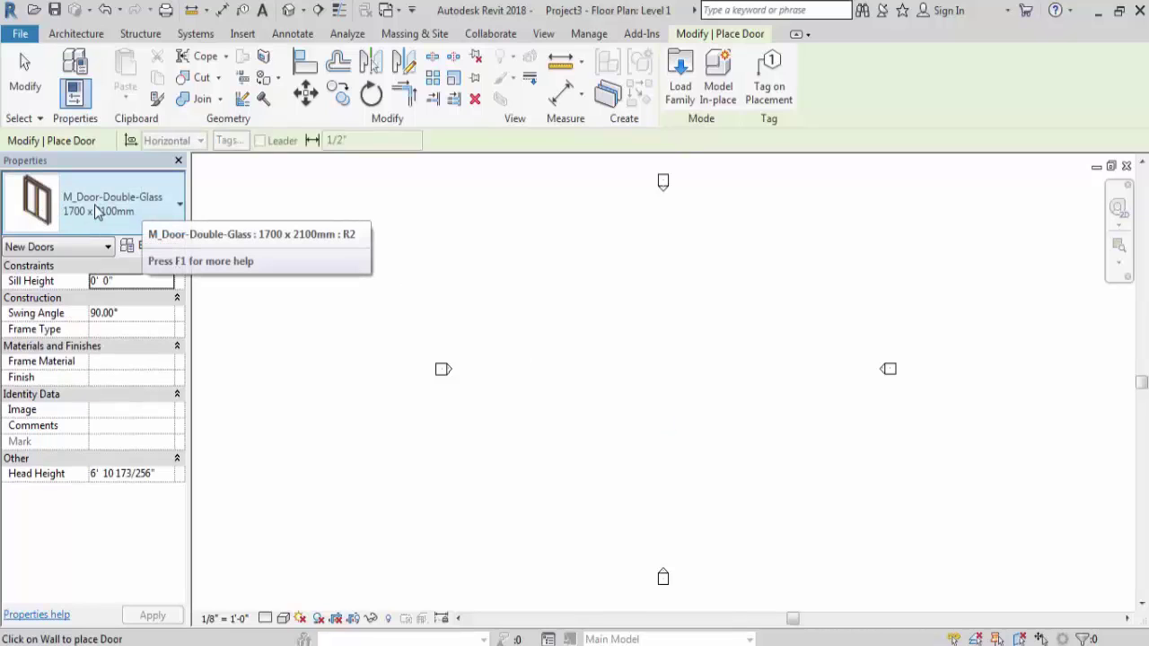
- Load M_Door-Double-Flush_Panel.rfa from the India library's Doors folder with the 1800 x 2100mm type
{"action": "left_click", "coordinate": [680, 88]}
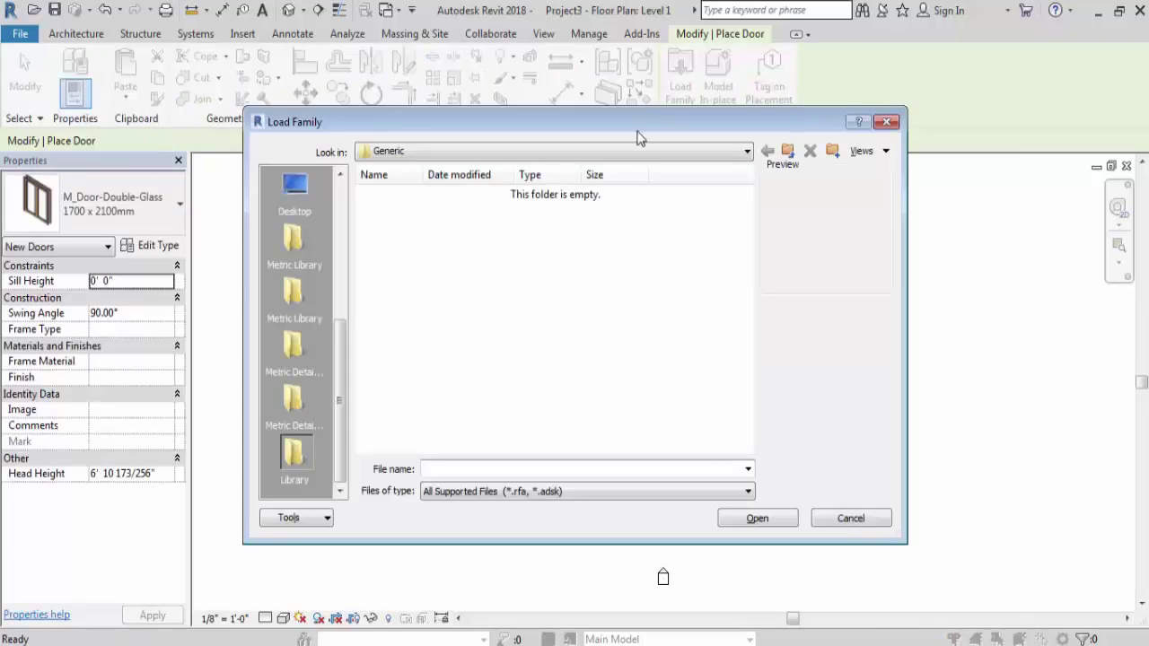
{"action": "left_click", "coordinate": [605, 158]}
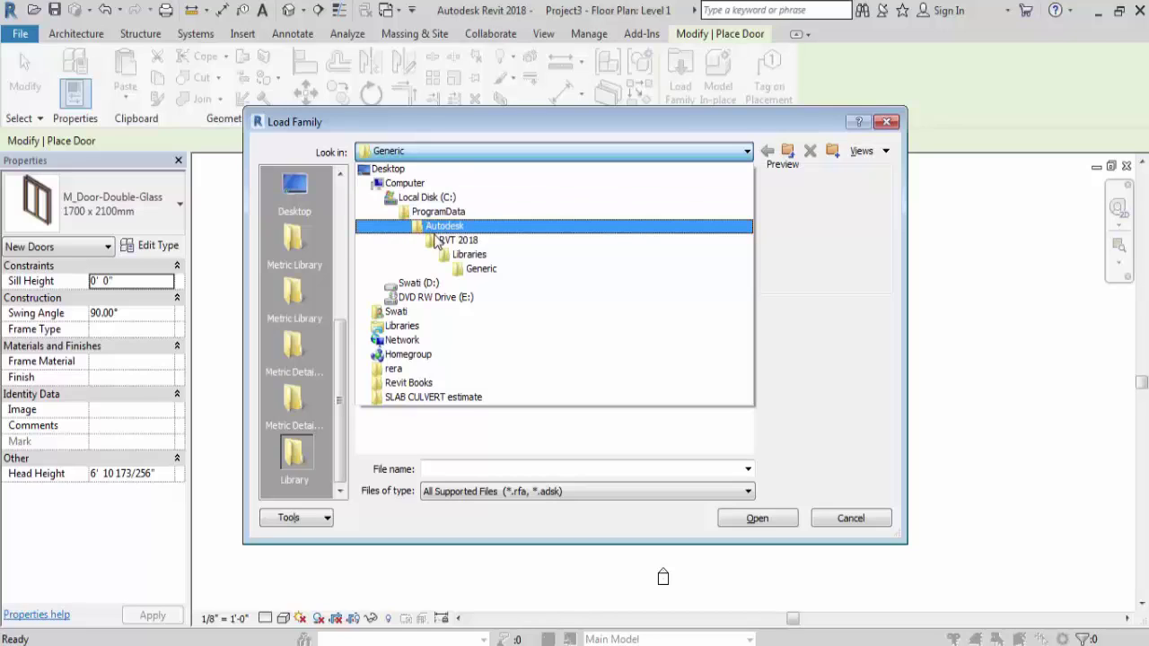
{"action": "left_click", "coordinate": [485, 255]}
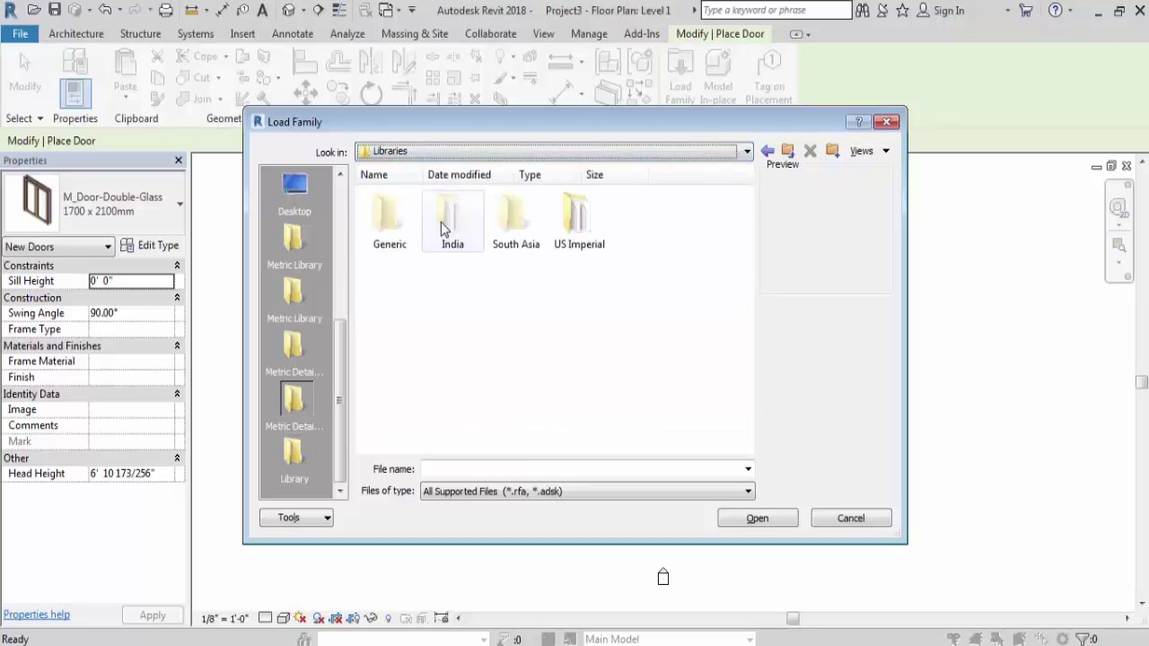
{"action": "double_click", "coordinate": [456, 224]}
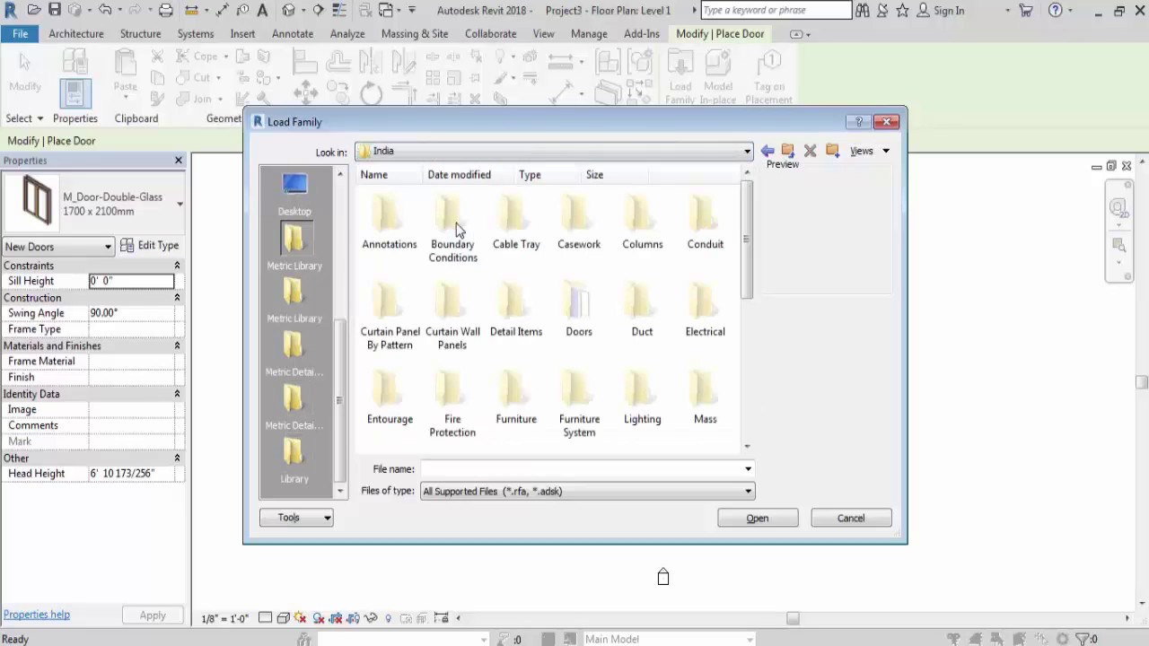
{"action": "double_click", "coordinate": [581, 316]}
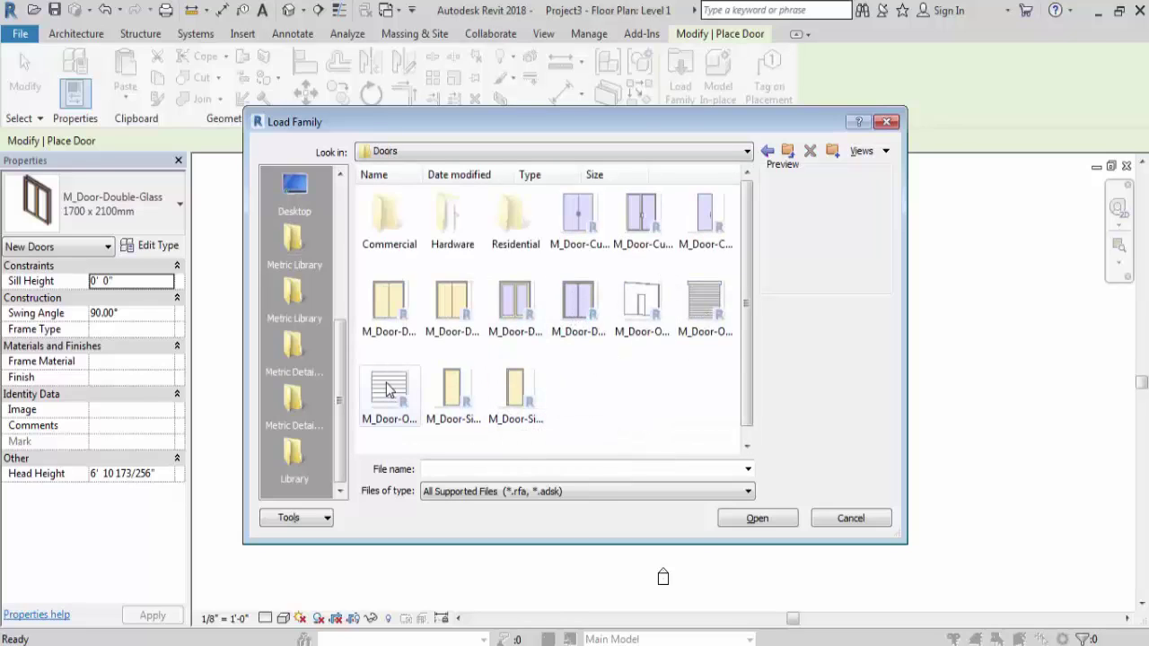
{"action": "left_click", "coordinate": [390, 305]}
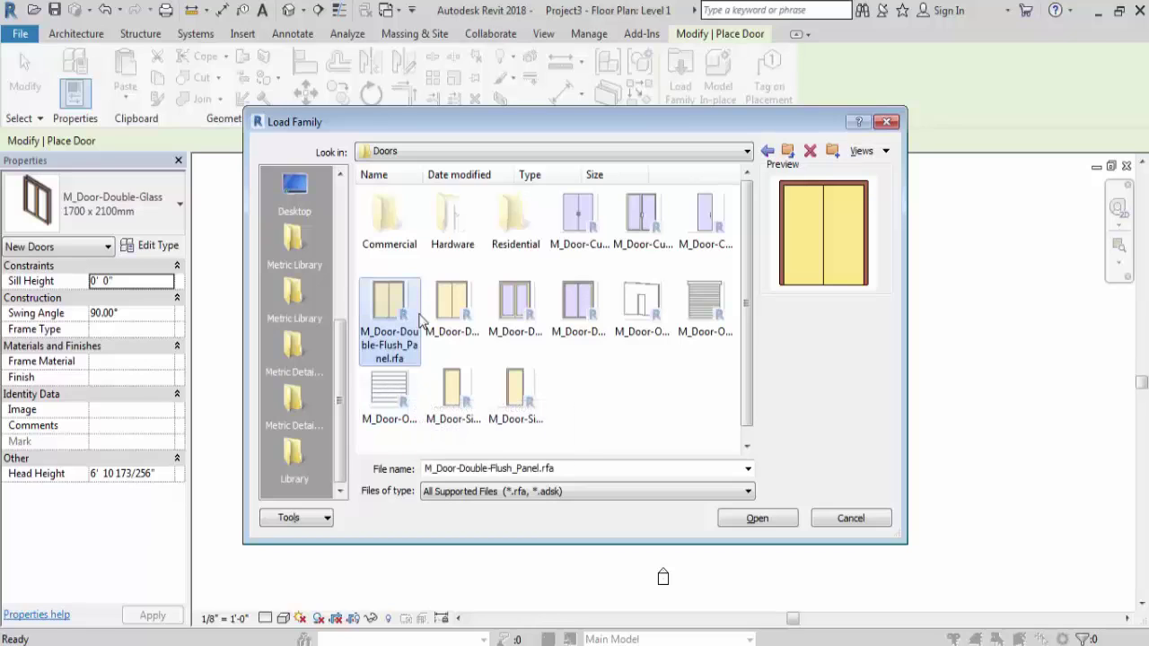
{"action": "left_click", "coordinate": [761, 519]}
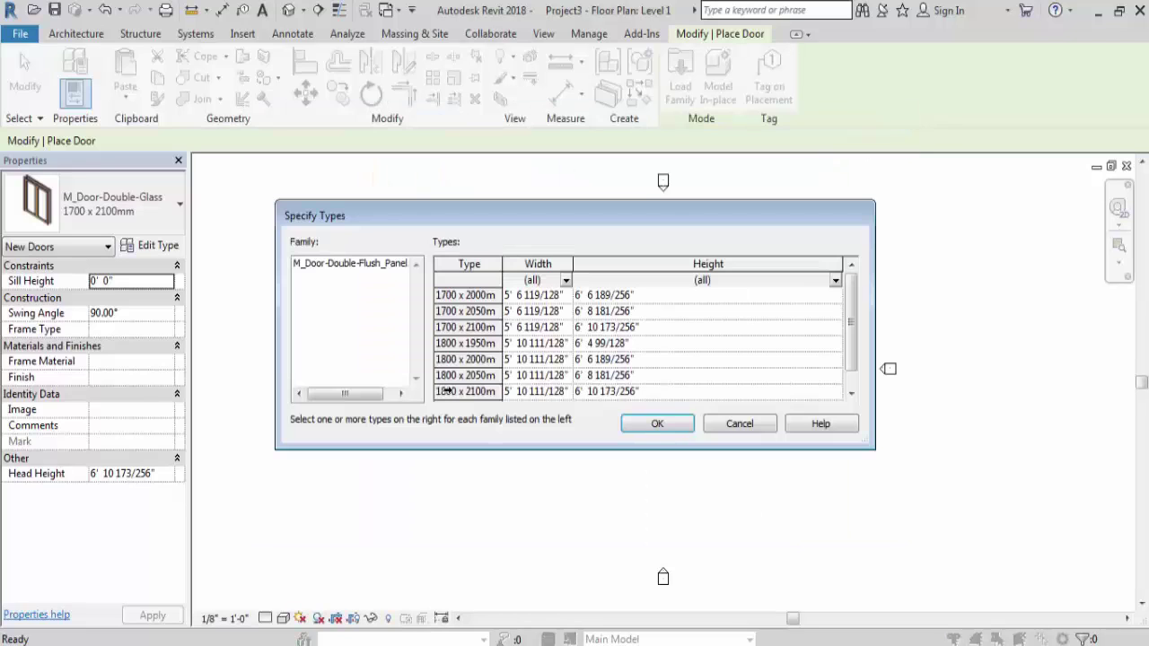
{"action": "left_click", "coordinate": [530, 392]}
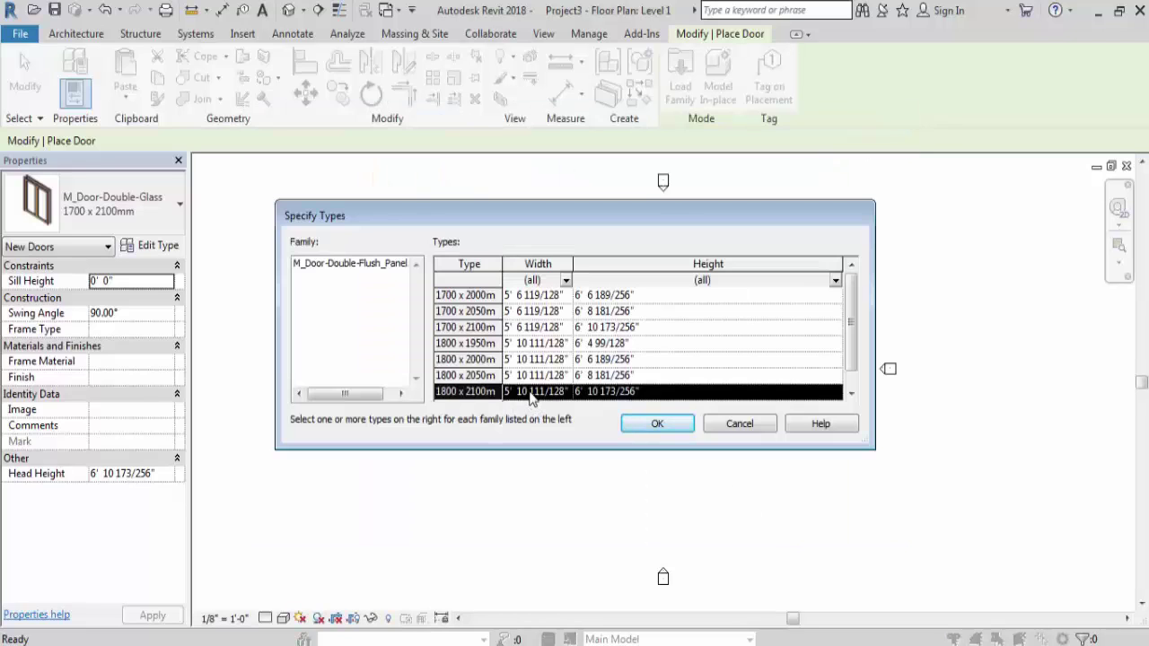
{"action": "left_click", "coordinate": [659, 424]}
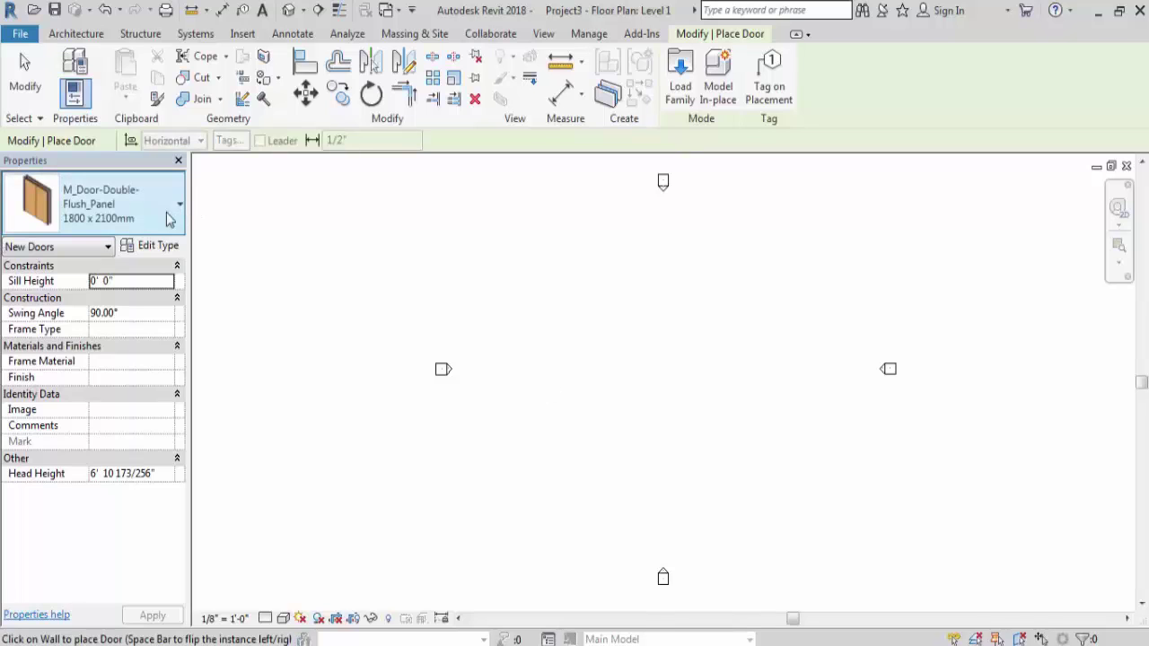
- Review the list of loaded door types and end door placement without placing a door
{"action": "left_click", "coordinate": [173, 212]}
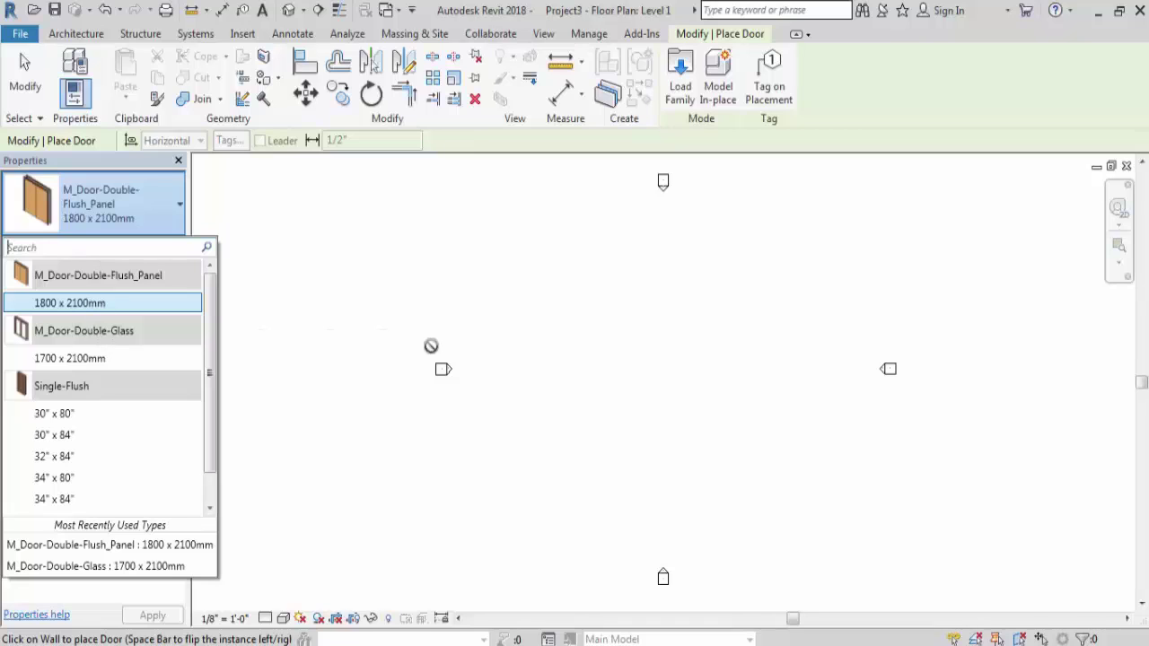
{"action": "left_click", "coordinate": [687, 274]}
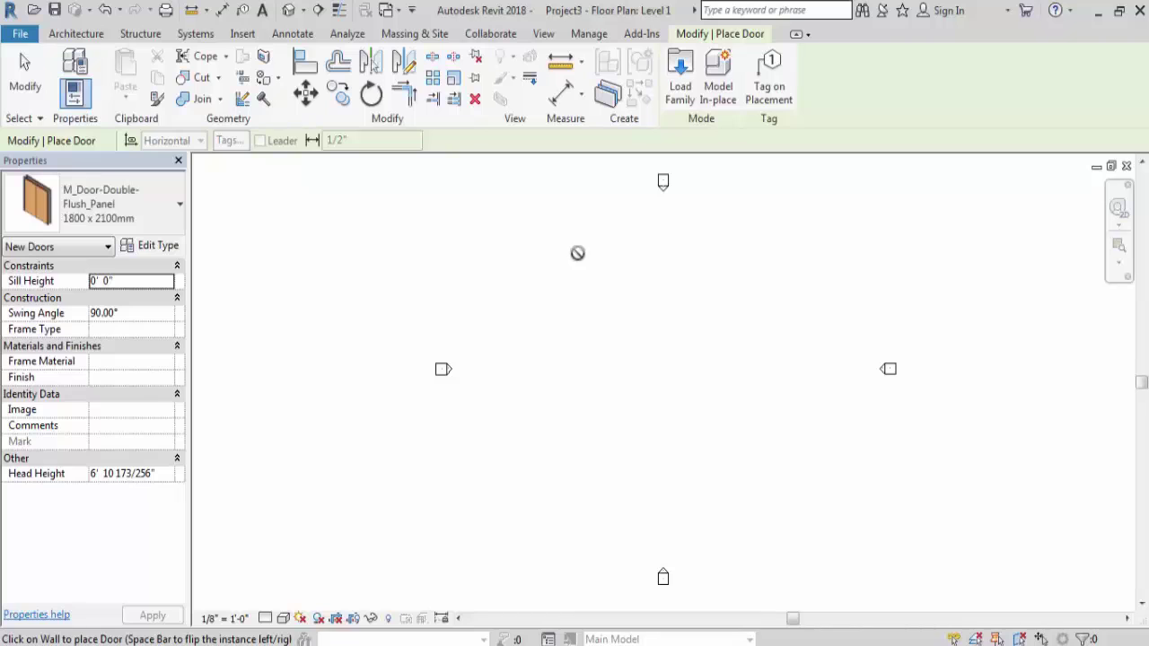
{"action": "key", "text": "Escape"}
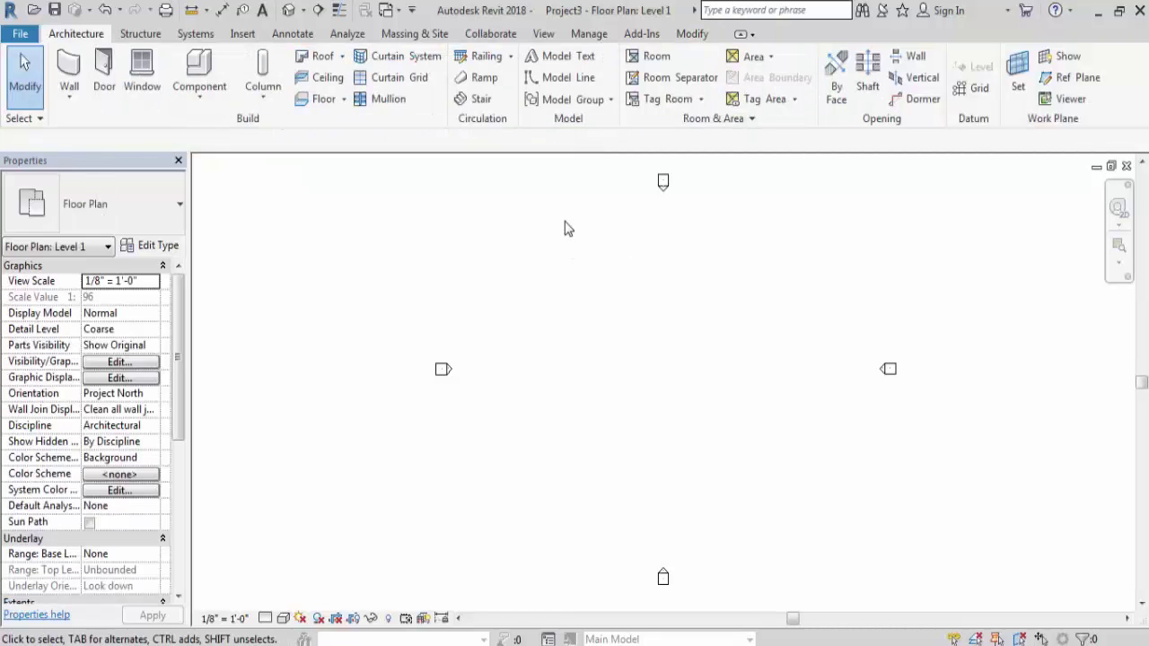
{"action": "left_click", "coordinate": [109, 79]}
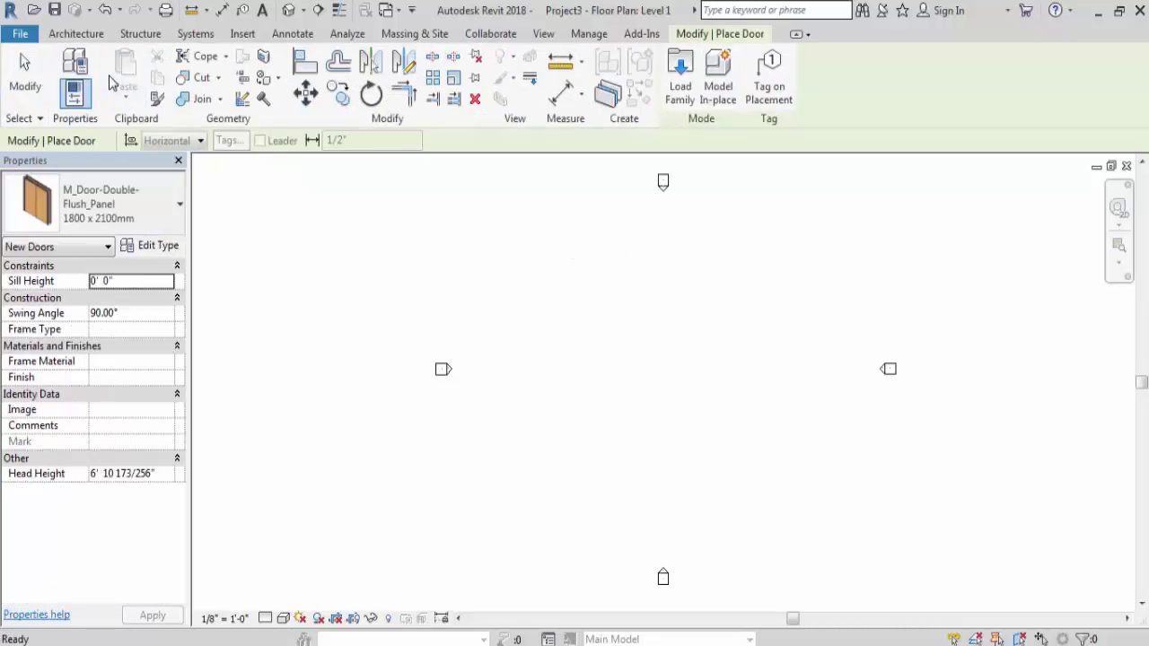
{"action": "left_click", "coordinate": [180, 203]}
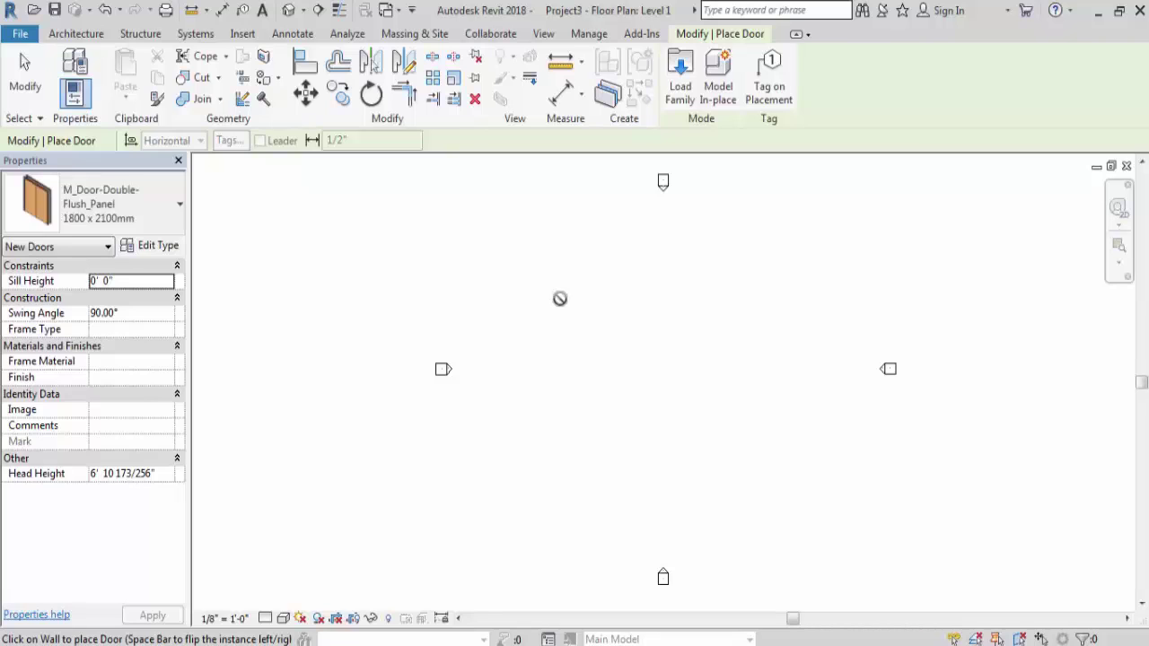
{"action": "key", "text": "Escape"}
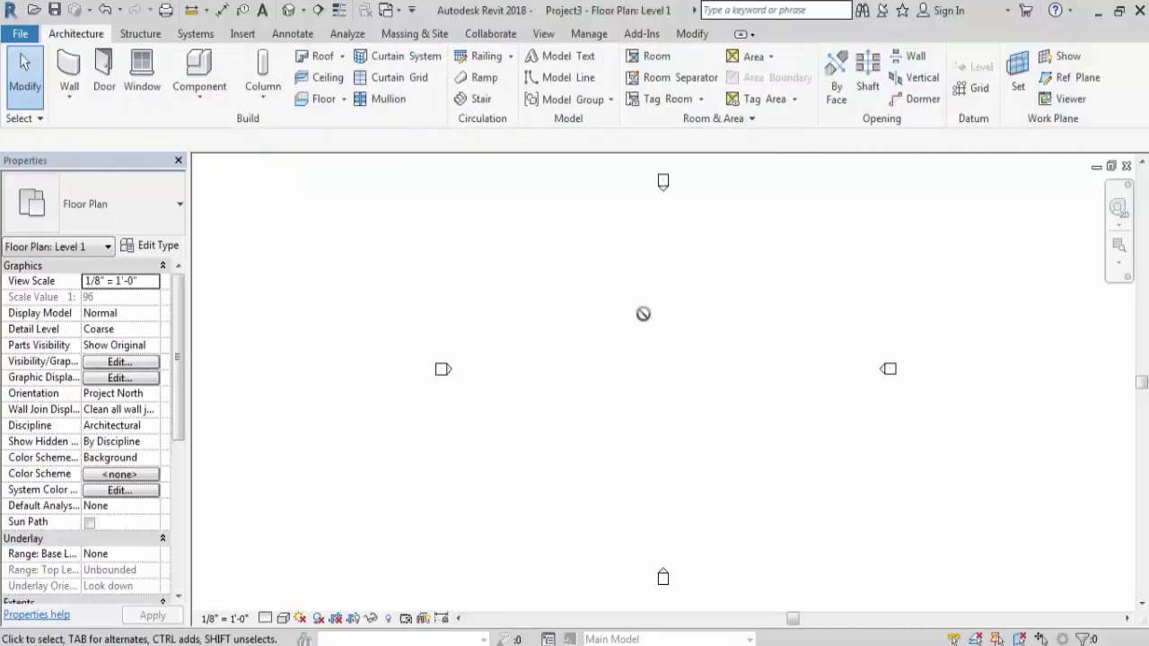
- Start placing a window and review the window types available in the project
{"action": "left_click", "coordinate": [145, 63]}
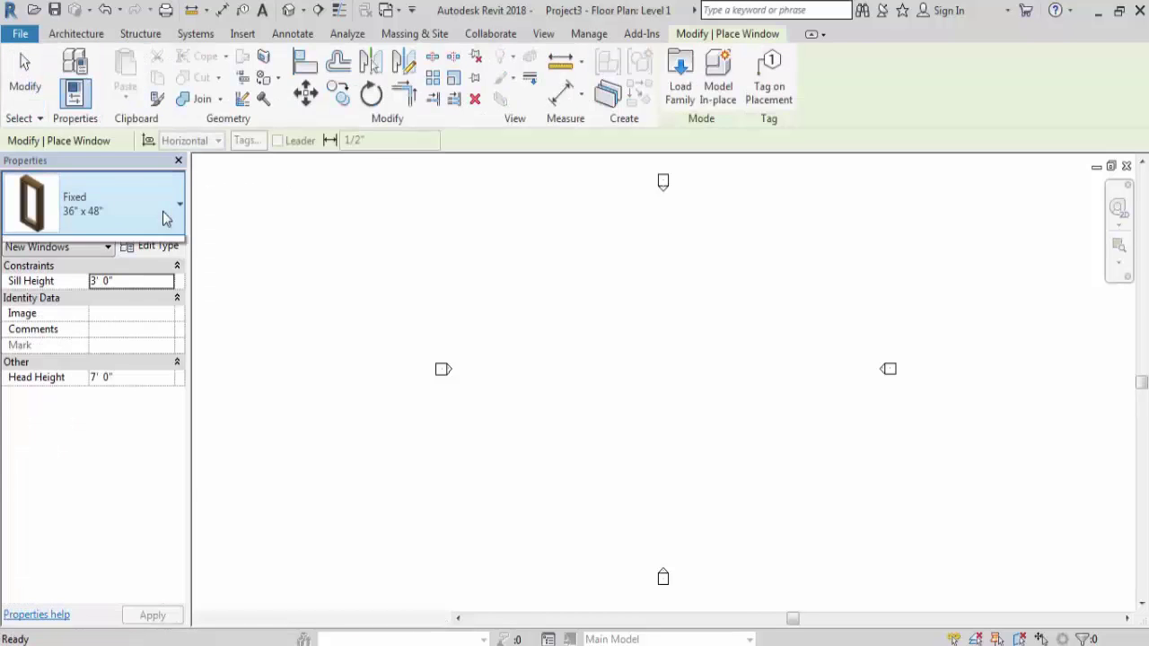
{"action": "left_click", "coordinate": [164, 218]}
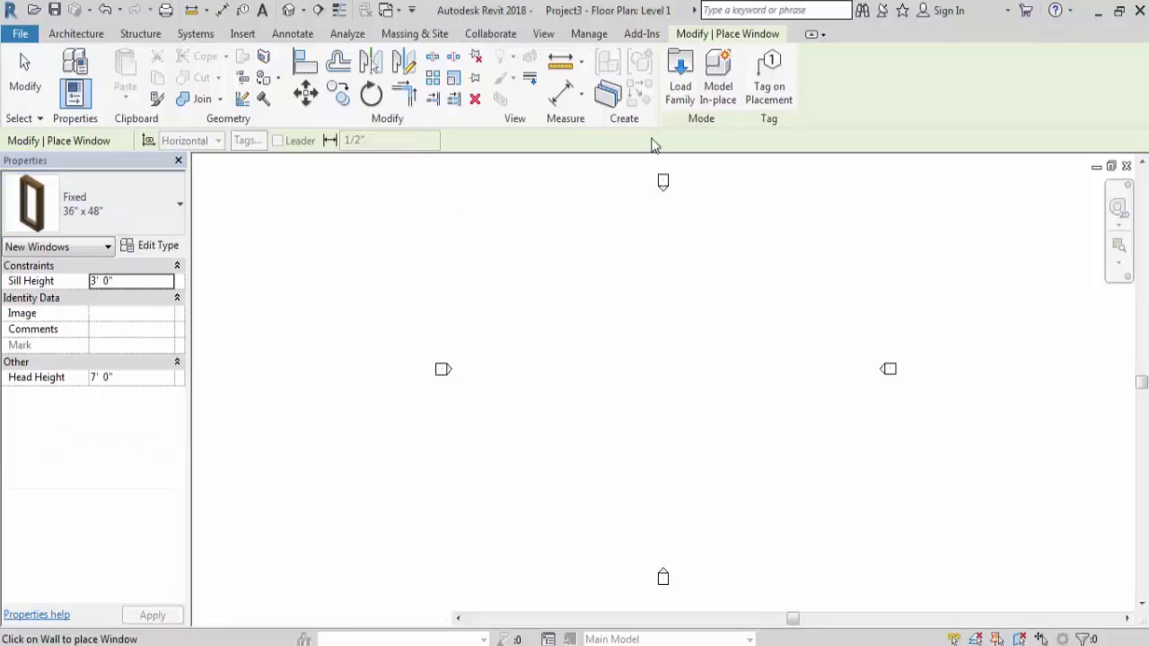
- Start loading a window family and browse to the Windows folder of the India library under RVT 2018 Libraries
{"action": "left_click", "coordinate": [688, 97]}
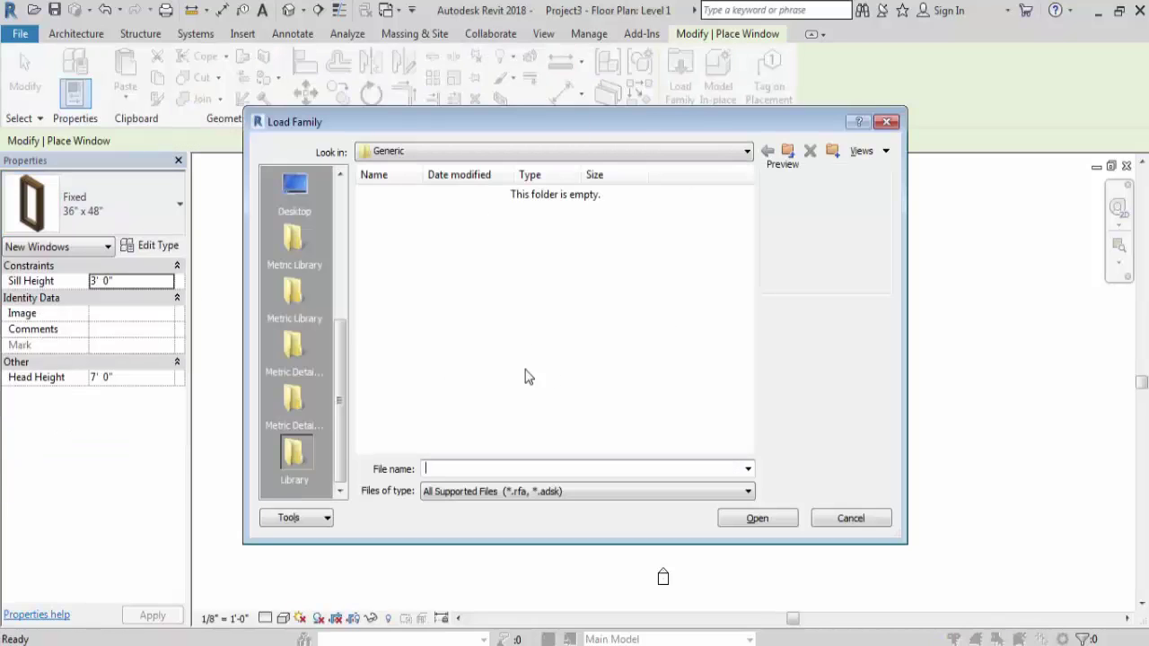
{"action": "left_click", "coordinate": [672, 156]}
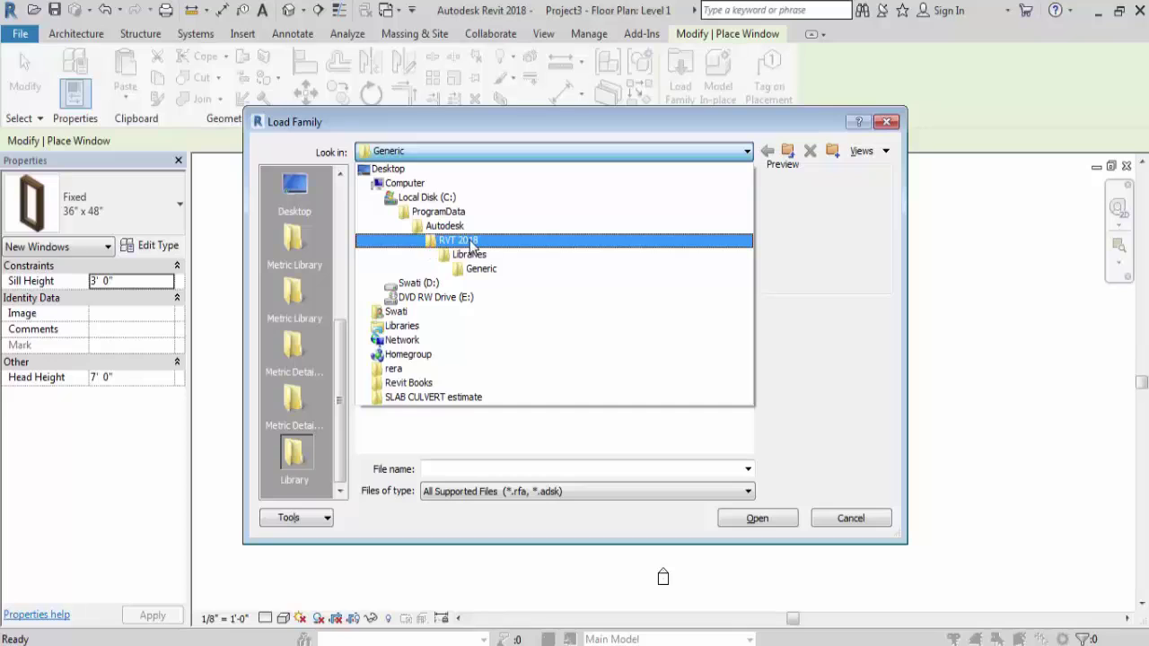
{"action": "left_click", "coordinate": [480, 255]}
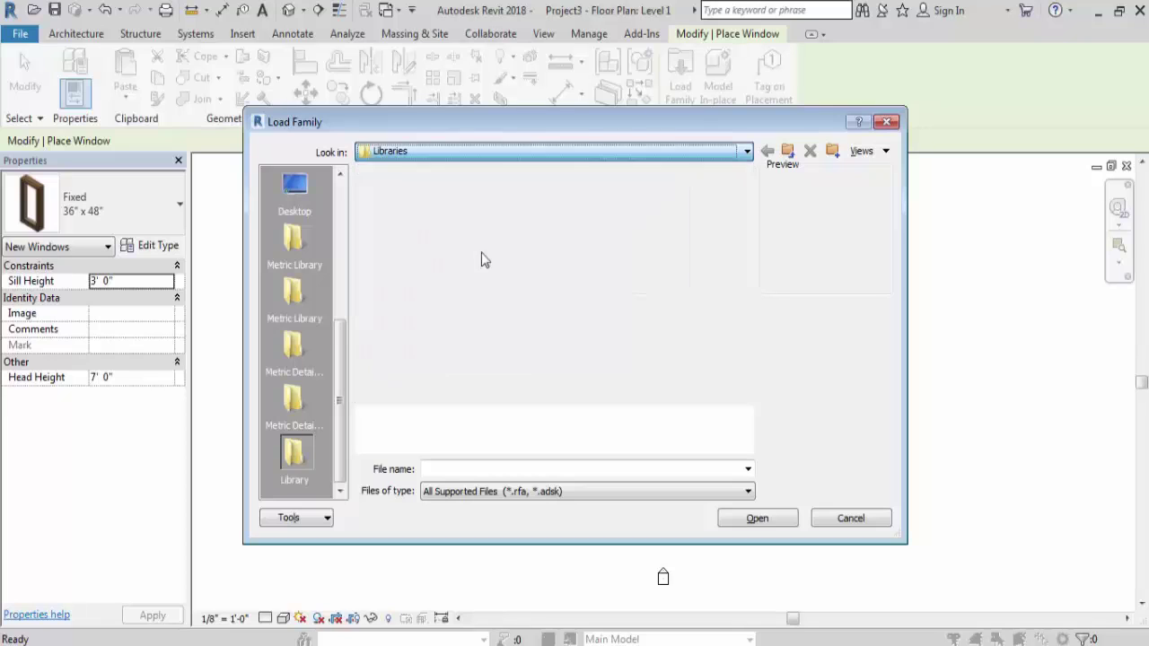
{"action": "double_click", "coordinate": [448, 244]}
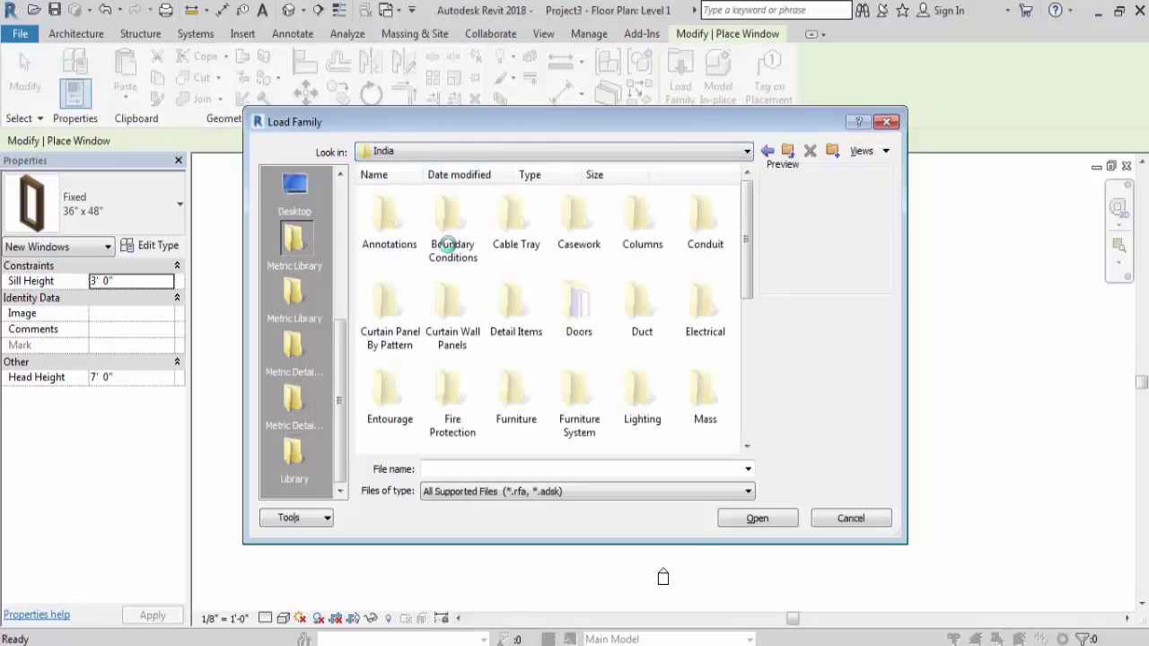
{"action": "left_click", "coordinate": [877, 153]}
{"action": "left_click", "coordinate": [879, 173]}
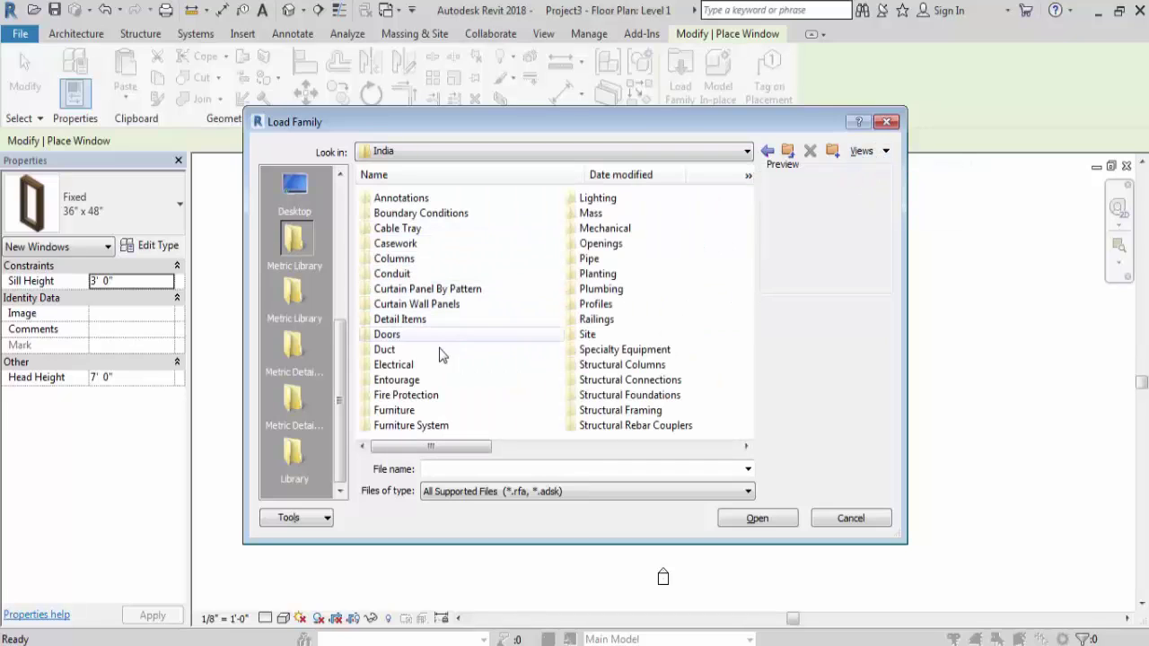
{"action": "left_click", "coordinate": [415, 368]}
{"action": "key", "text": "w"}
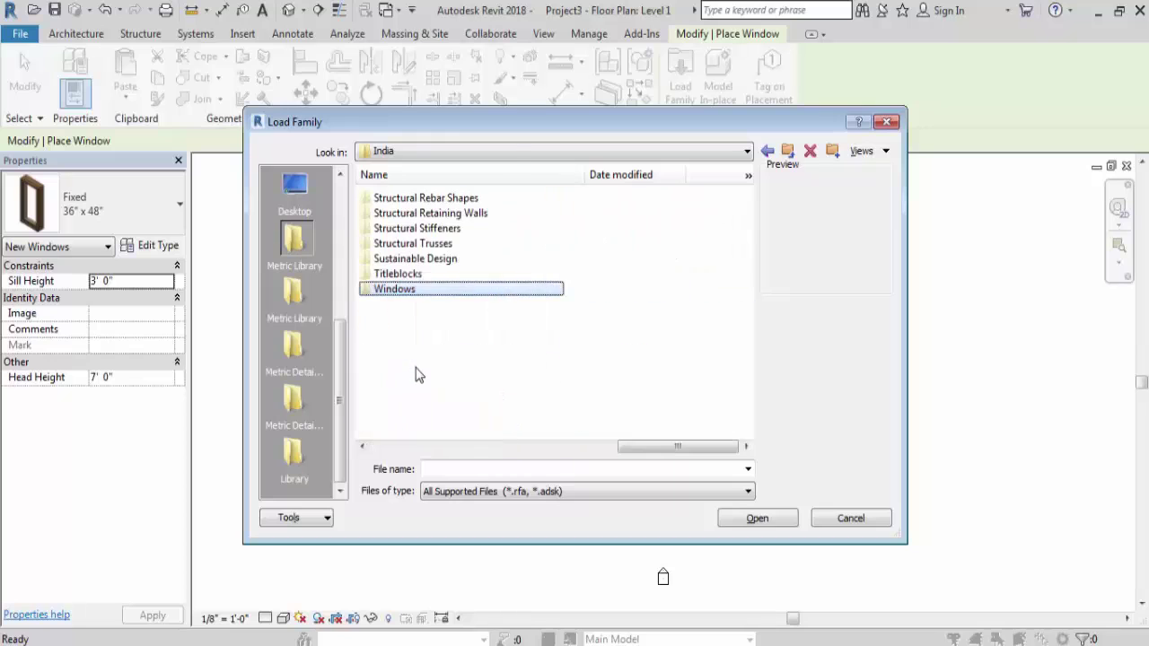
{"action": "double_click", "coordinate": [419, 292]}
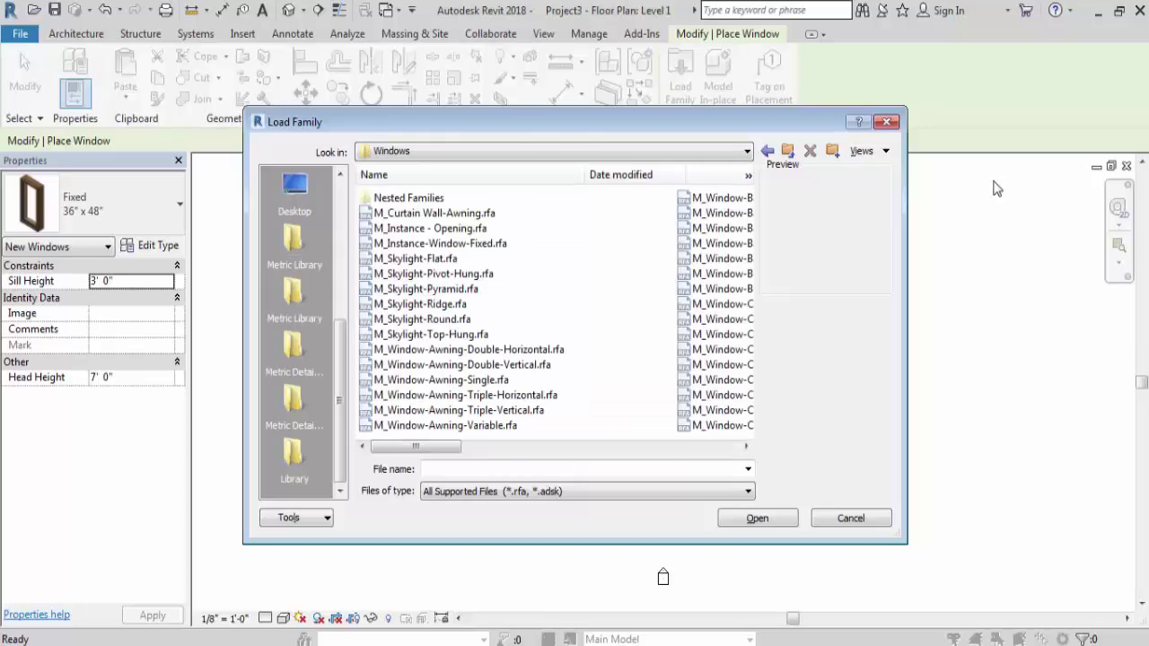
- Show the window families as thumbnails and load M_Window-Bay-Casement-10_Degree_Angle.rfa into the project
{"action": "left_click", "coordinate": [877, 150]}
{"action": "left_click", "coordinate": [900, 212]}
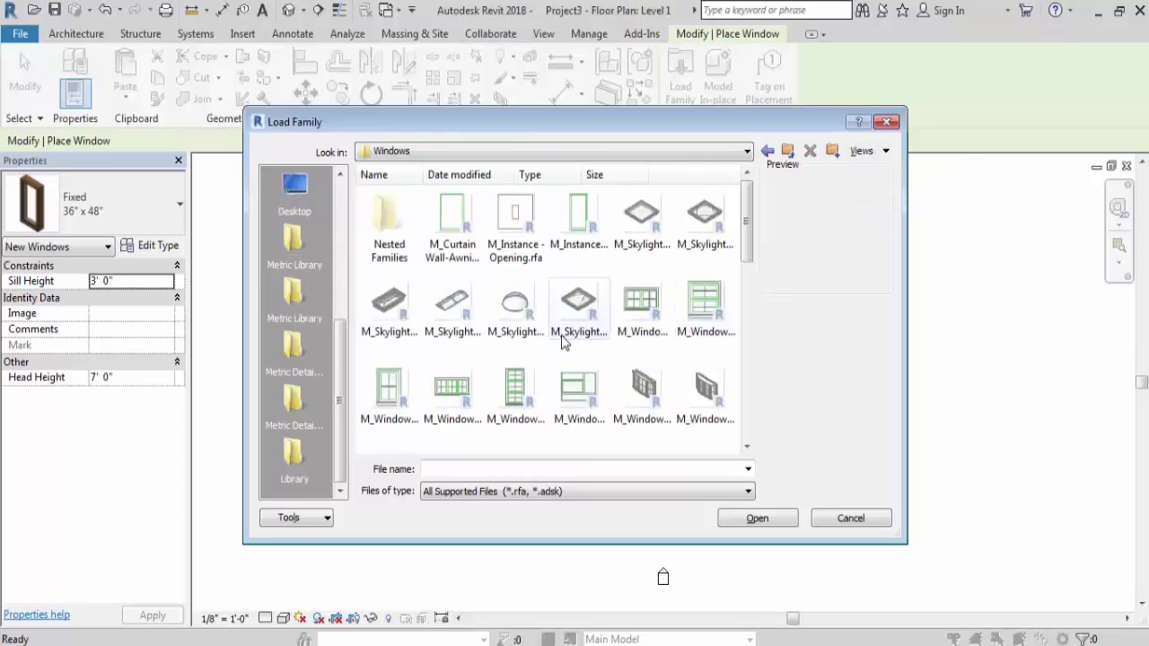
{"action": "left_click", "coordinate": [646, 395]}
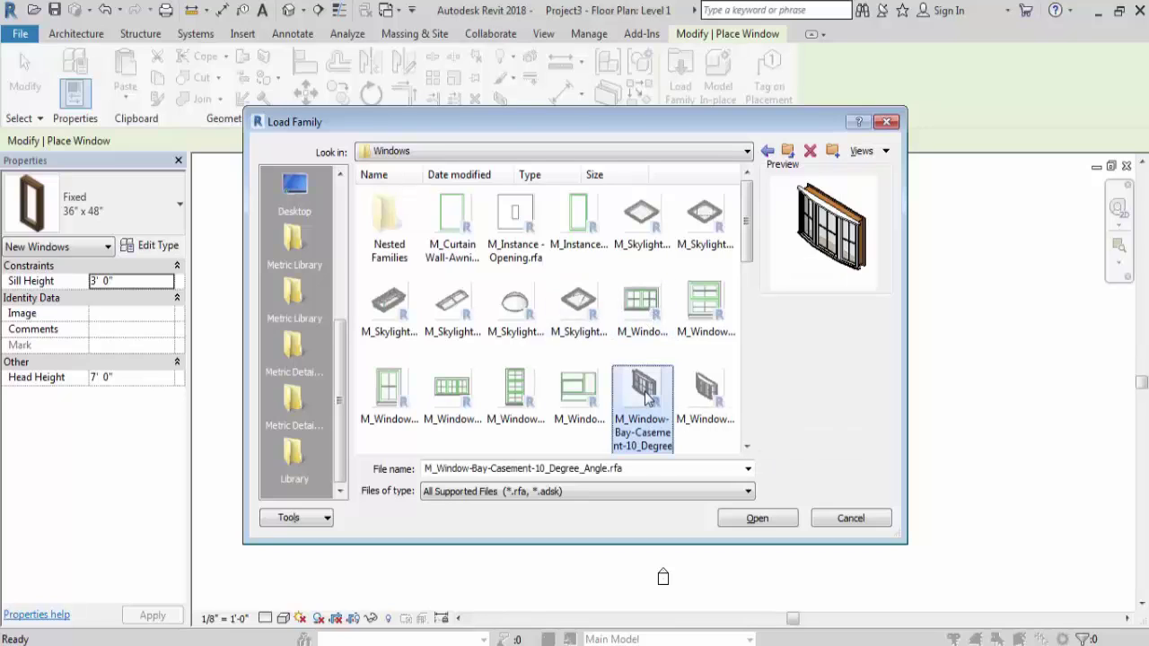
{"action": "left_click", "coordinate": [761, 519]}
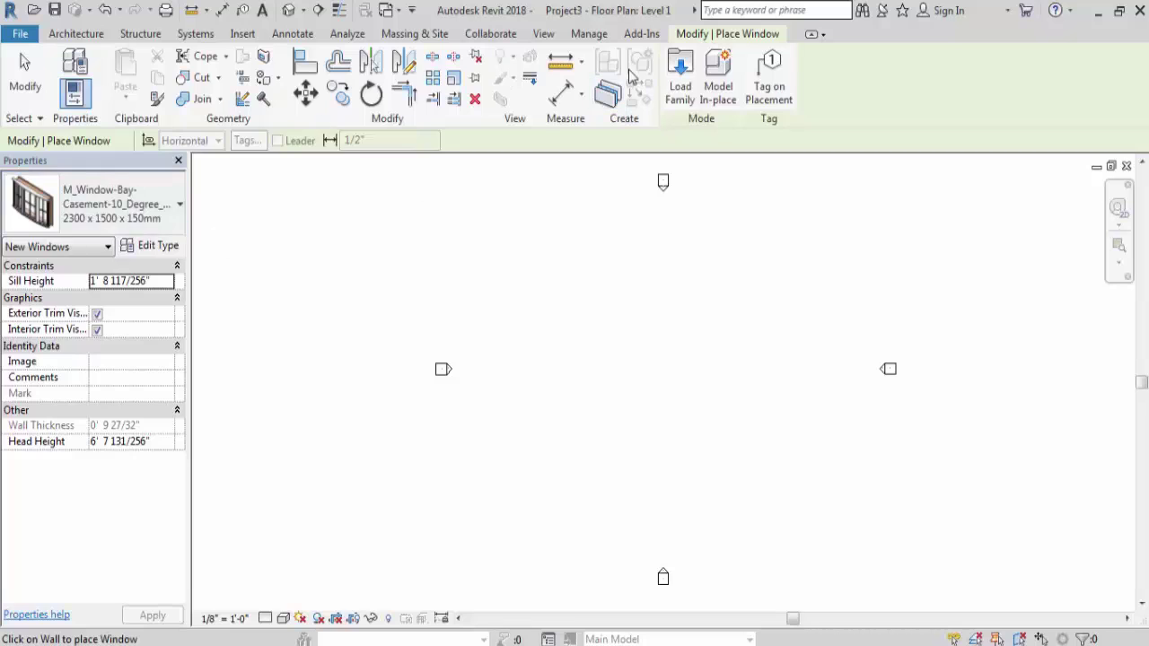
- Check which folder Load Family starts in, and end window placement without loading or placing anything
{"action": "left_click", "coordinate": [685, 97]}
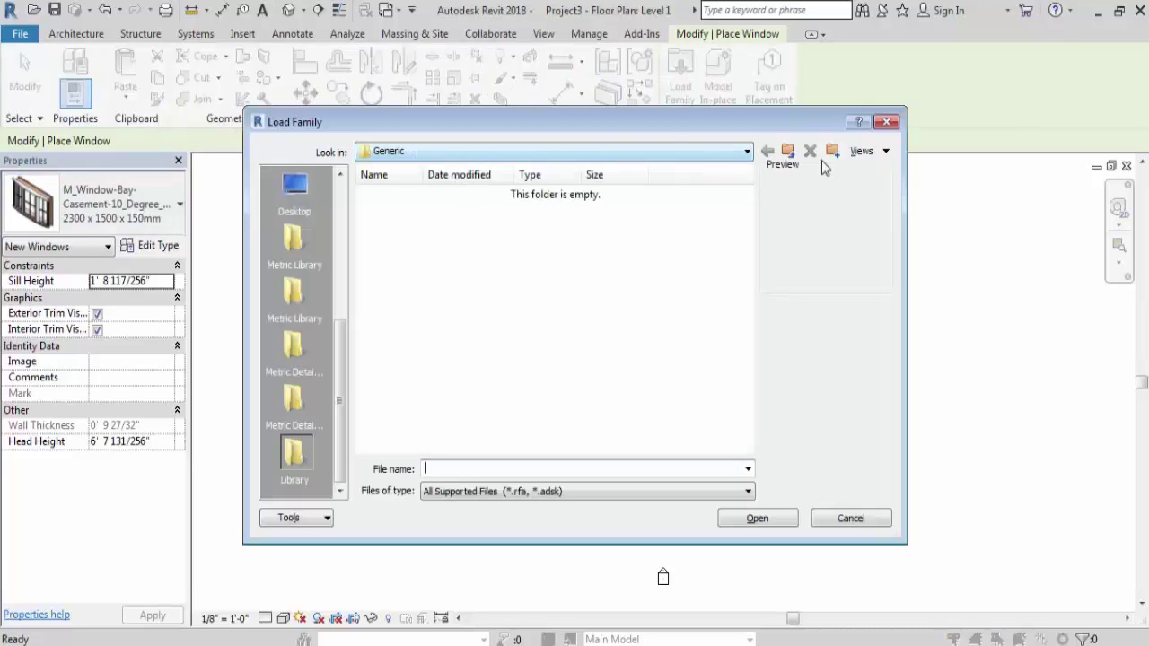
{"action": "left_click", "coordinate": [886, 121]}
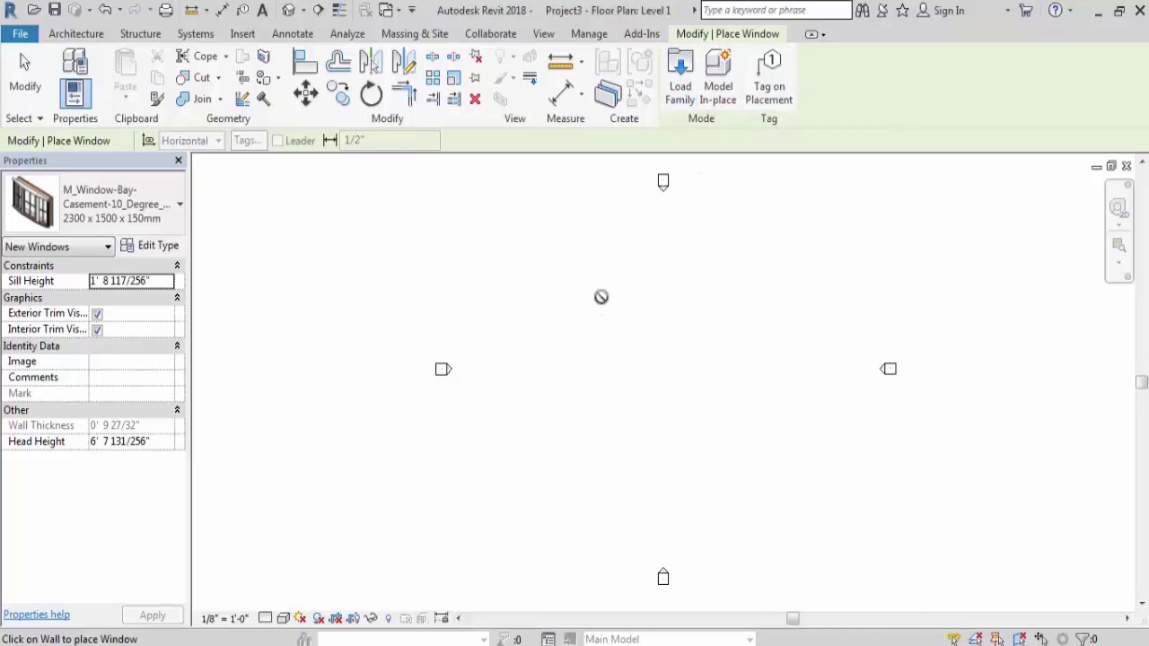
{"action": "key", "text": "Escape"}
{"action": "key", "text": "Escape"}
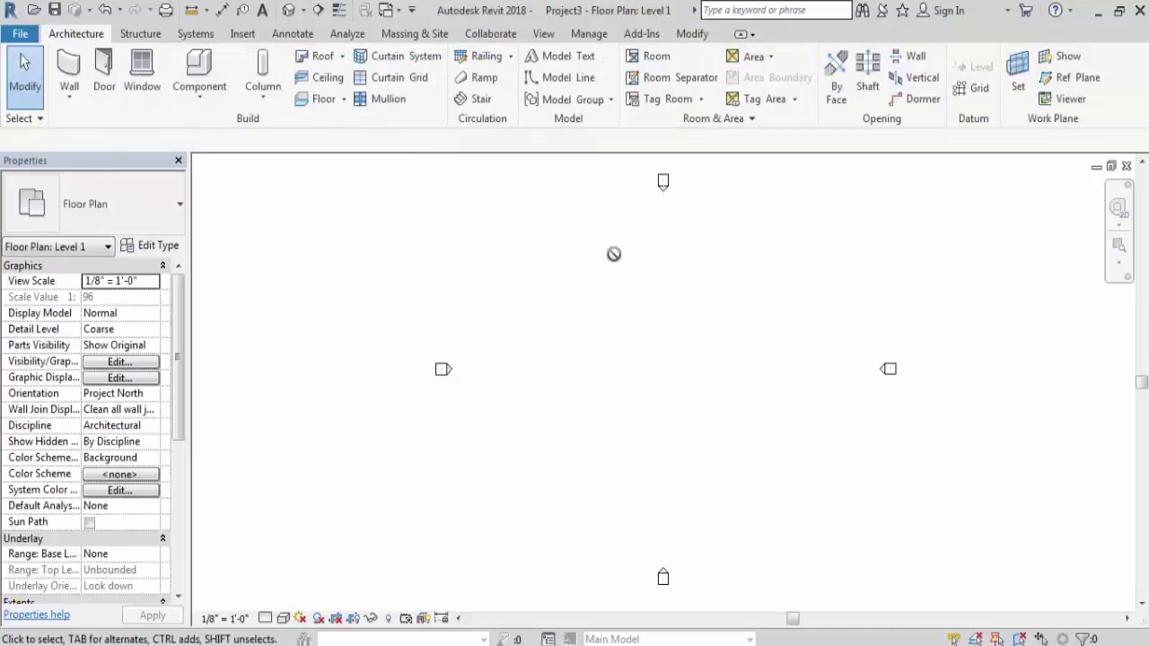
- Open the Places list in the File Locations options and select the path of the Library entry
{"action": "left_click", "coordinate": [20, 34]}
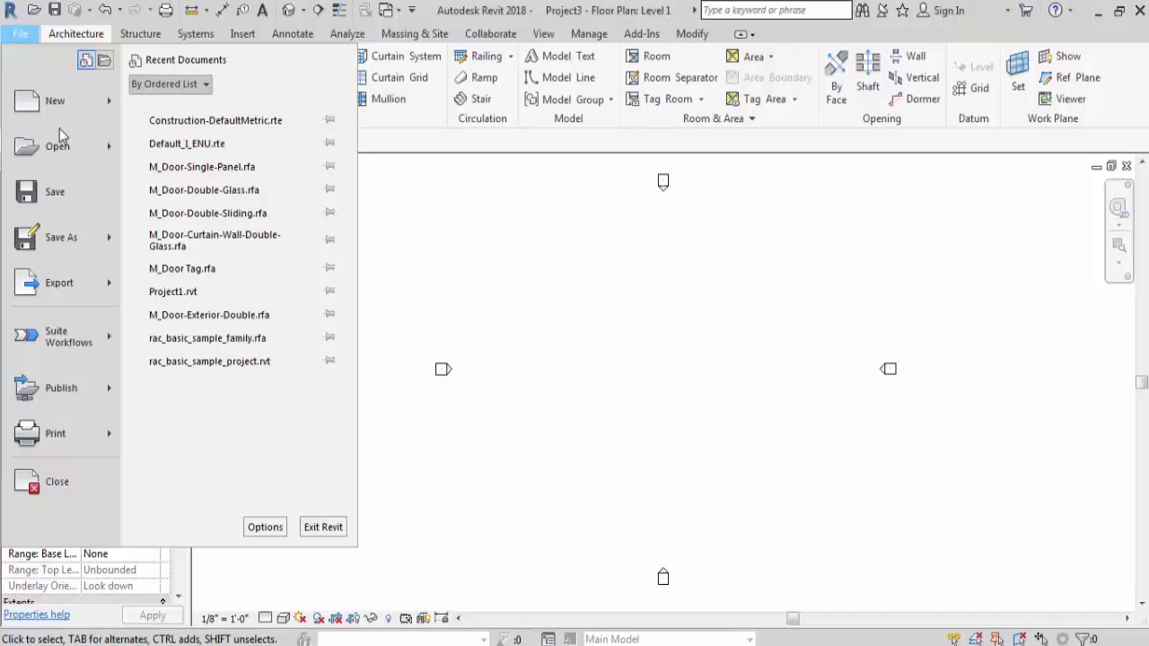
{"action": "left_click", "coordinate": [265, 526]}
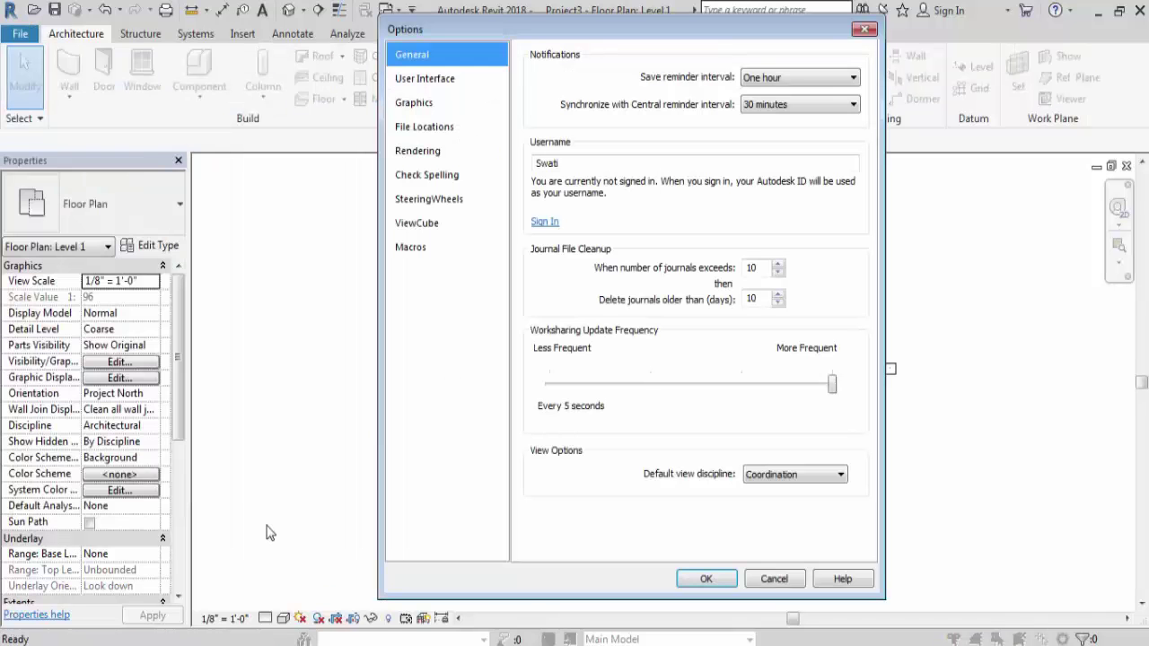
{"action": "left_click", "coordinate": [449, 130]}
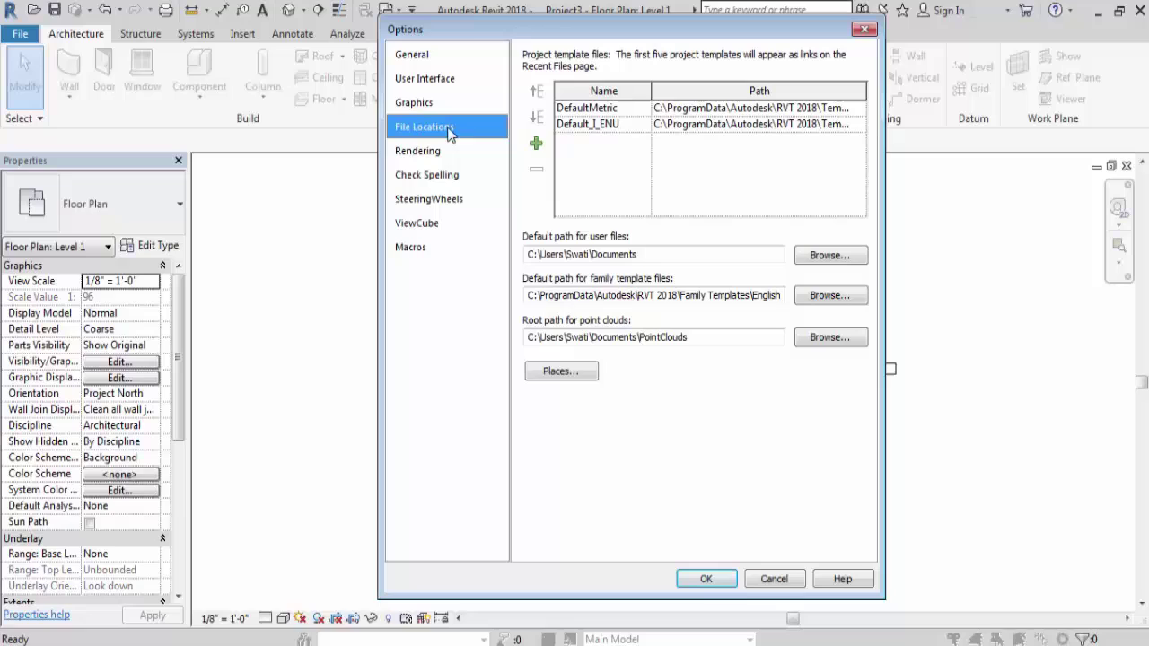
{"action": "left_click", "coordinate": [561, 372]}
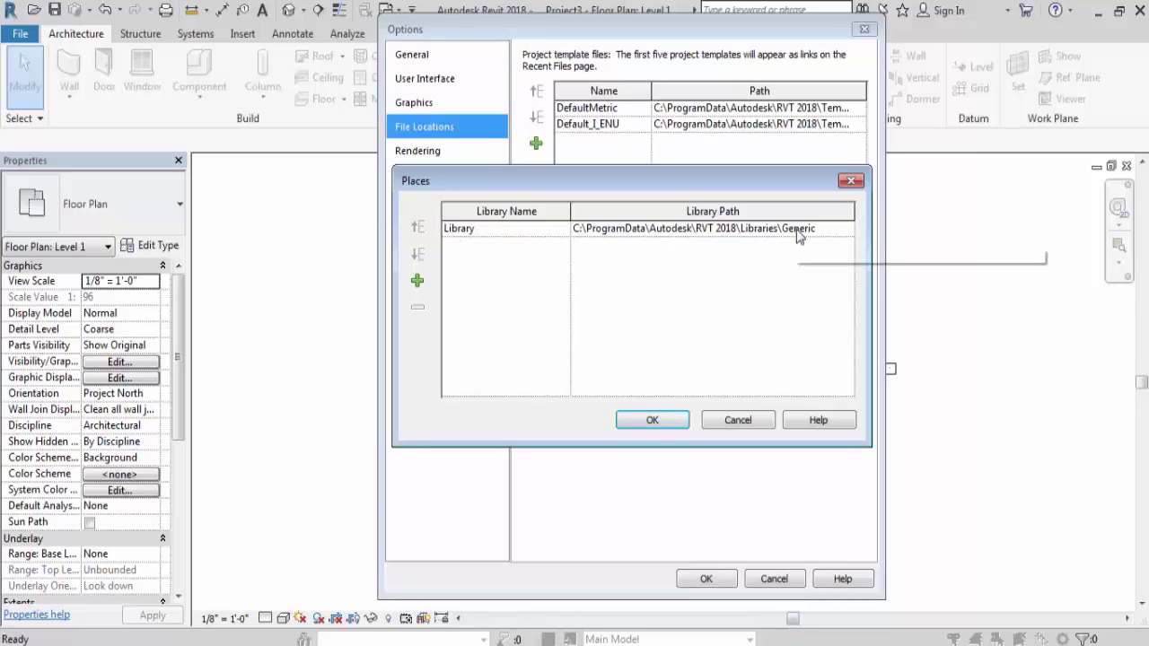
{"action": "left_click", "coordinate": [770, 231]}
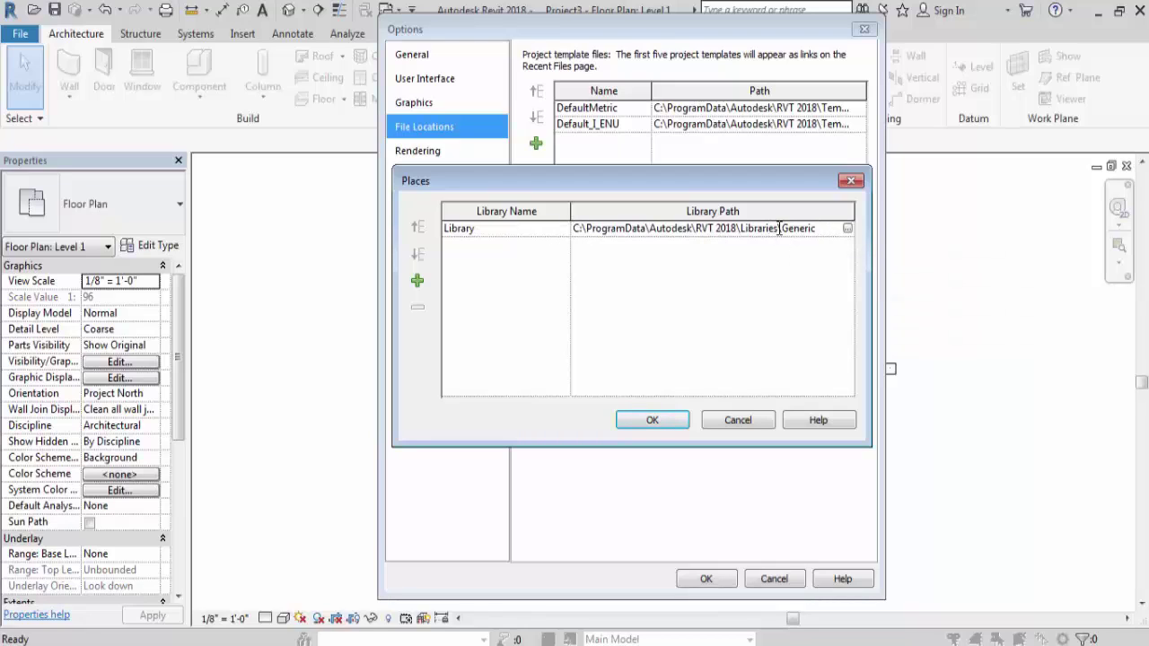
- Browse for a new Library path, going from the C: drive to ProgramData\Autodesk\RVT 2018\Libraries
{"action": "left_click", "coordinate": [847, 230]}
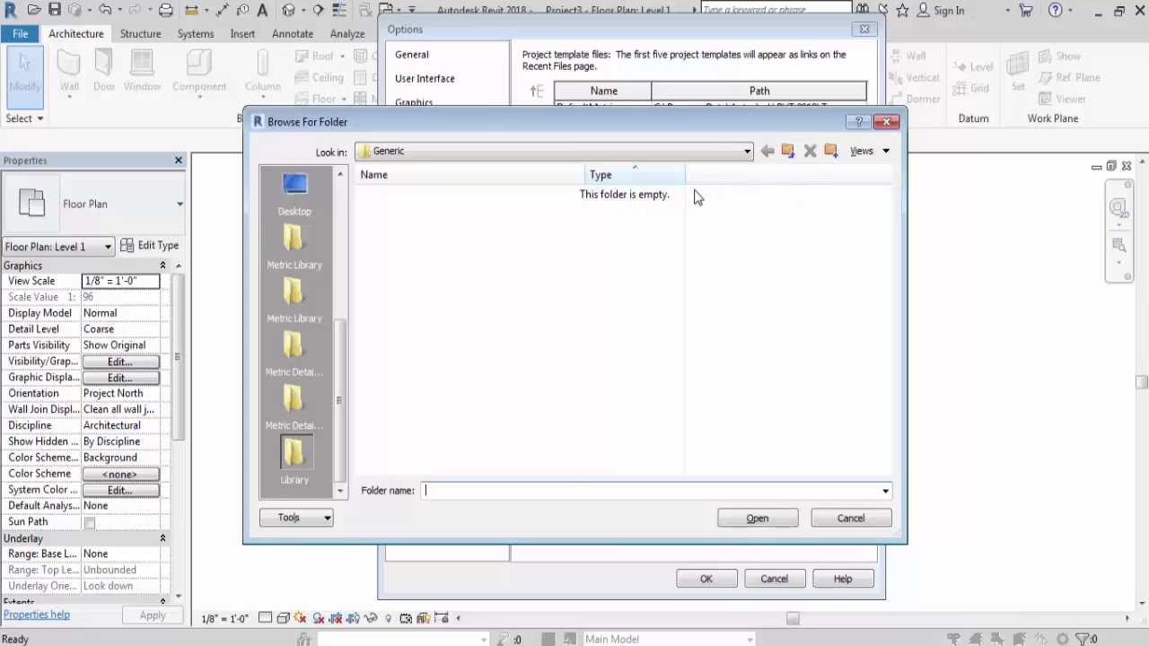
{"action": "left_click", "coordinate": [705, 153]}
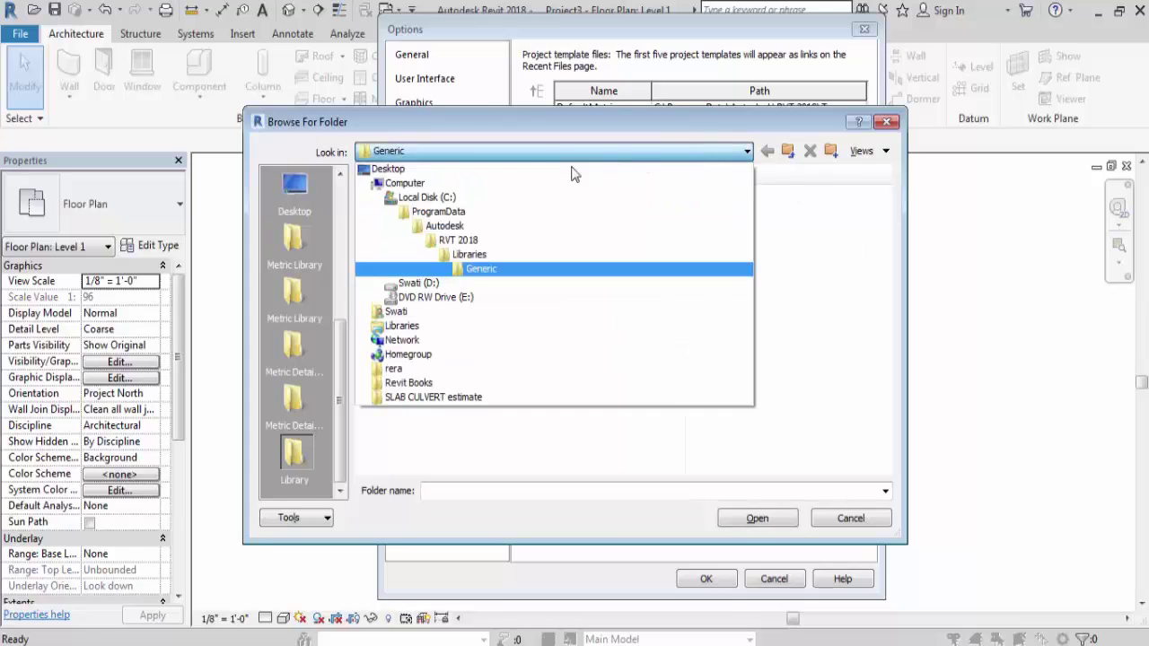
{"action": "left_click", "coordinate": [425, 199]}
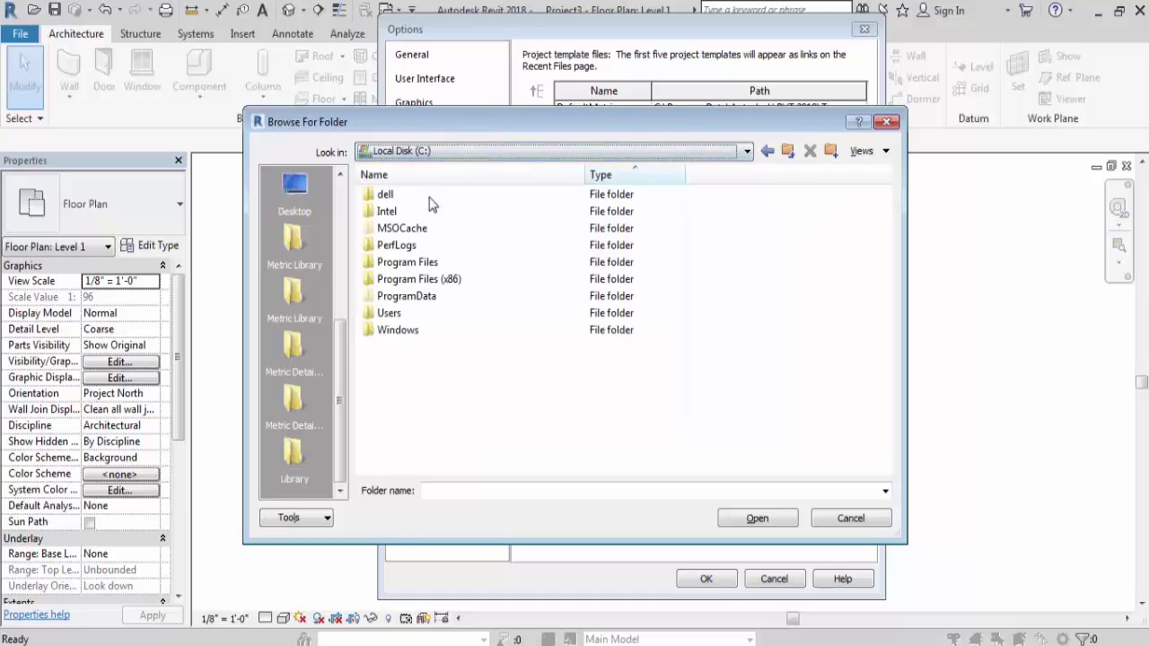
{"action": "double_click", "coordinate": [386, 297]}
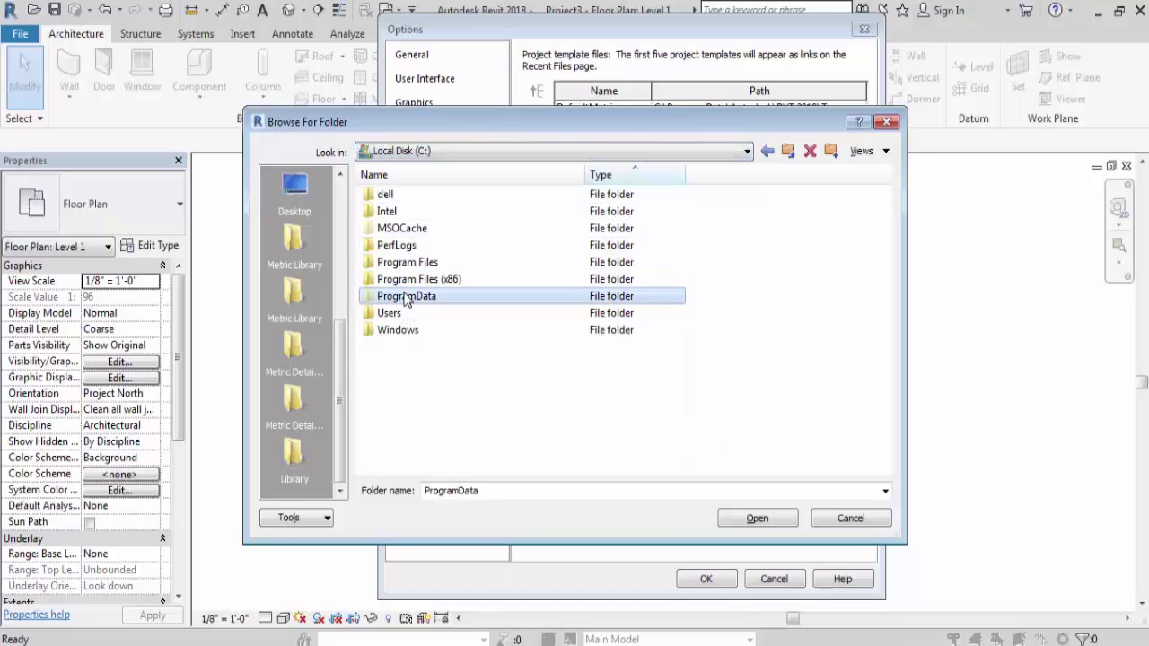
{"action": "double_click", "coordinate": [411, 213]}
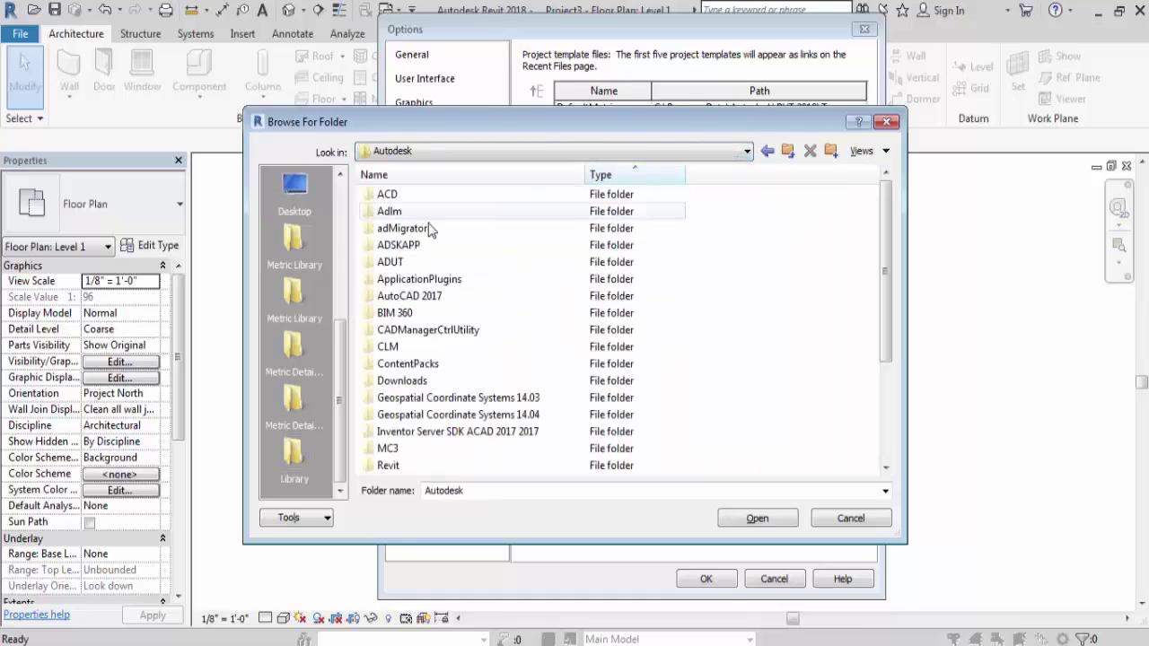
{"action": "left_click", "coordinate": [431, 381]}
{"action": "left_click", "coordinate": [415, 465]}
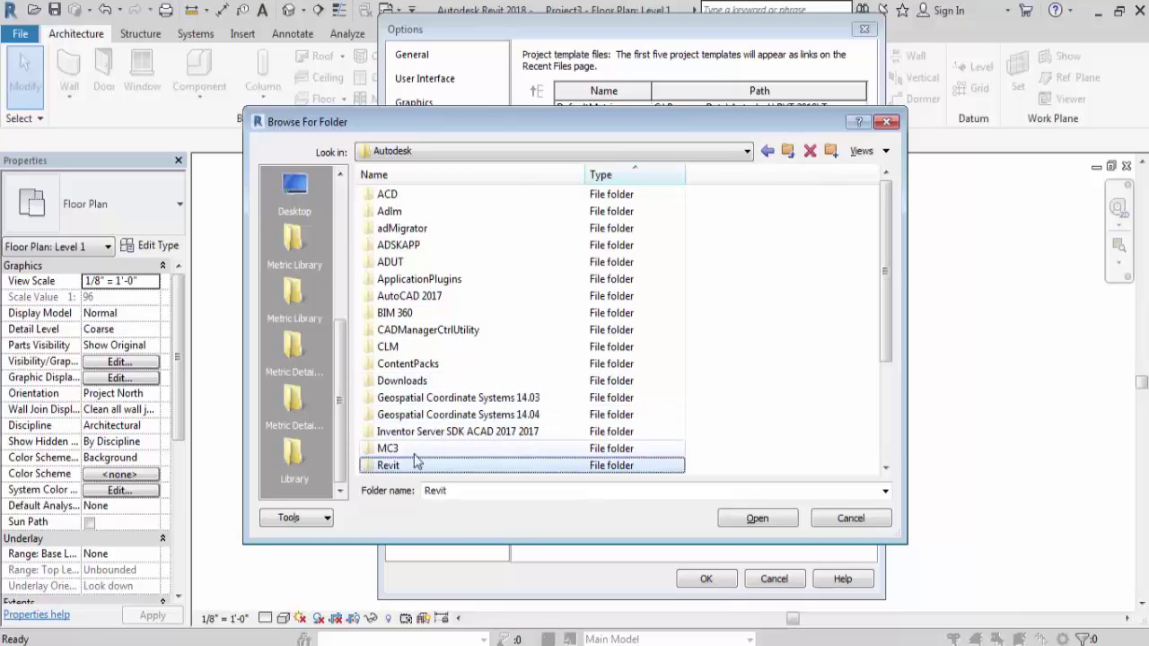
{"action": "scroll", "coordinate": [416, 463], "scroll_direction": "down", "scroll_amount": 3}
{"action": "key", "text": "Down"}
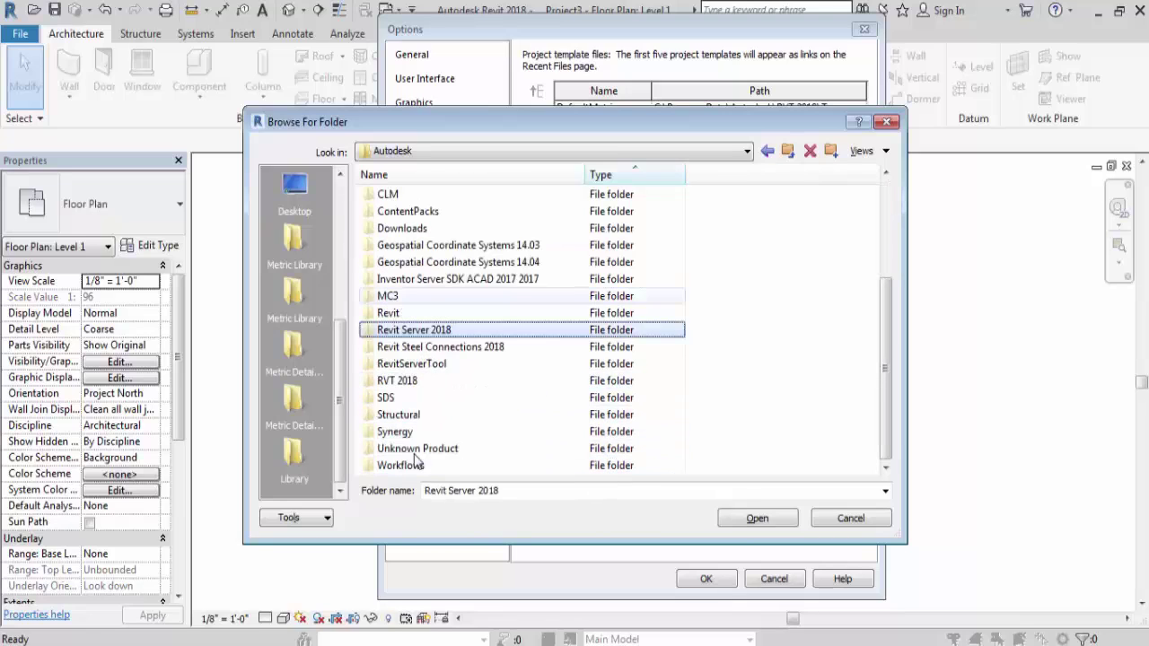
{"action": "double_click", "coordinate": [409, 380]}
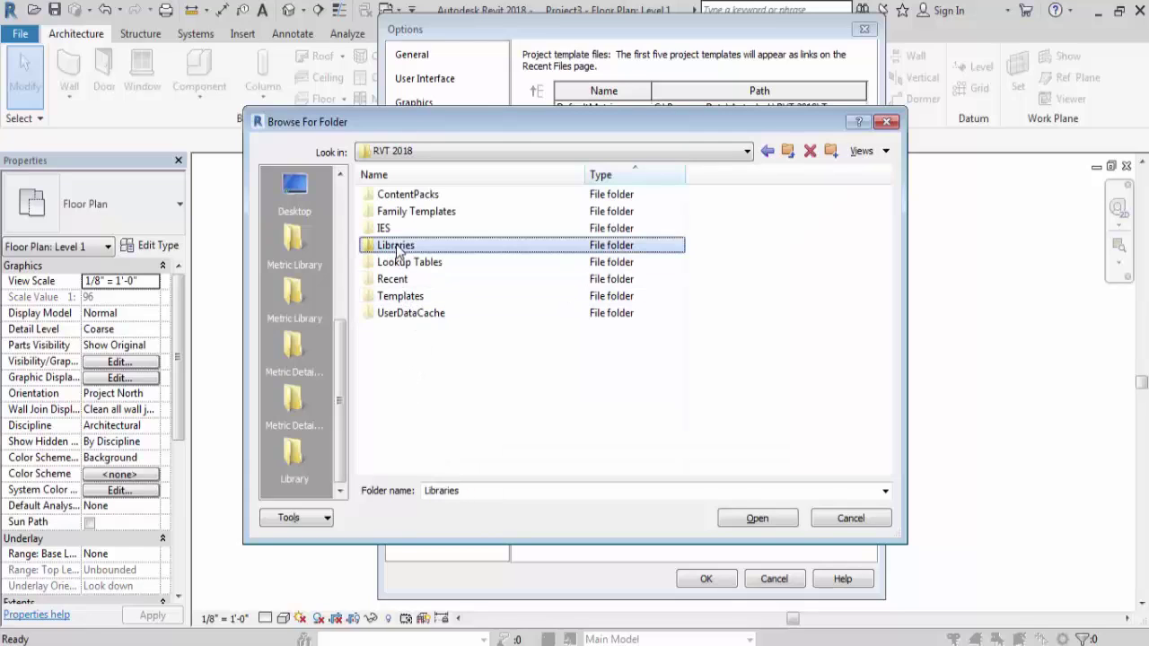
{"action": "double_click", "coordinate": [399, 246]}
- Set the Library path to the India folder and confirm the Places and Options settings
{"action": "left_click", "coordinate": [395, 211]}
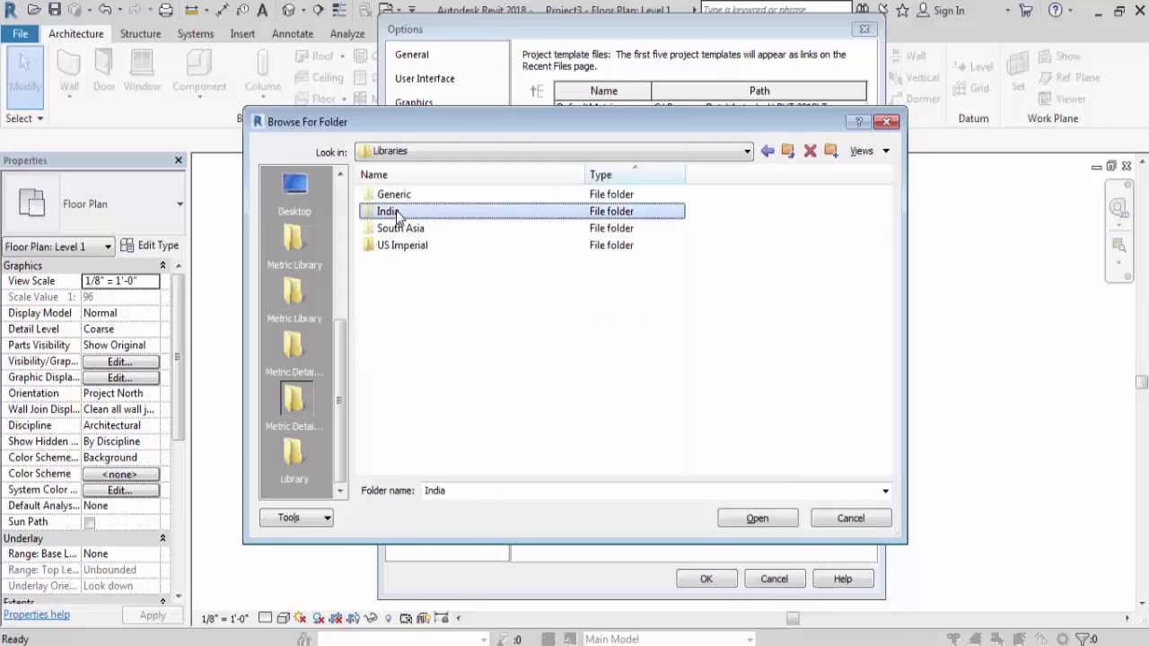
{"action": "double_click", "coordinate": [396, 211]}
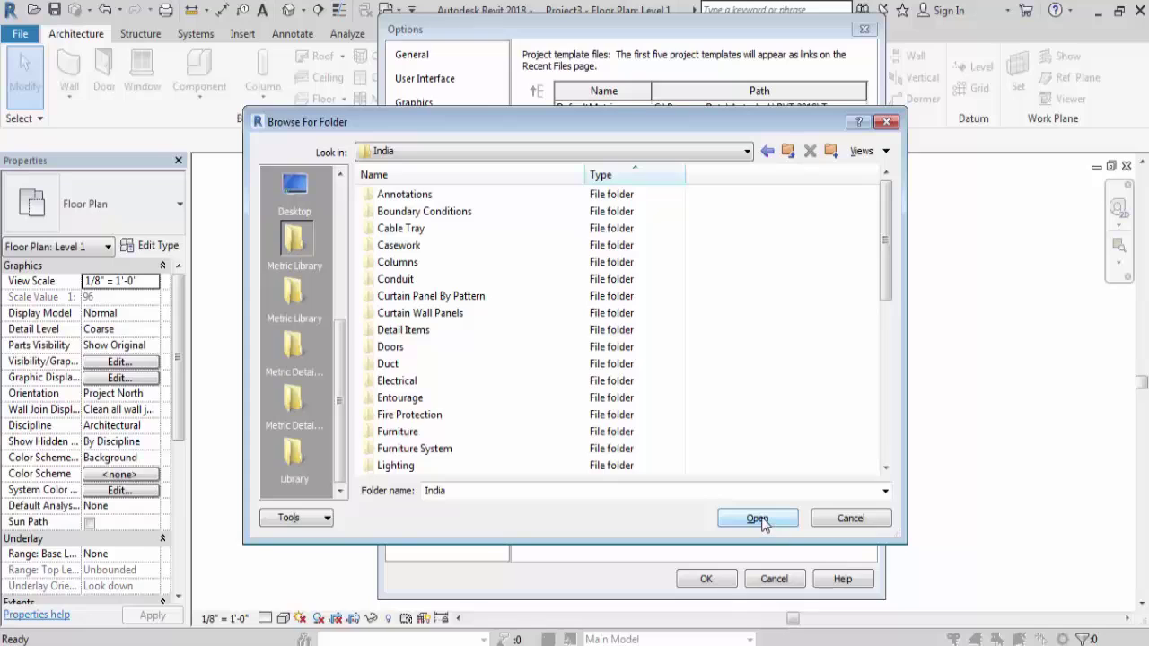
{"action": "left_click", "coordinate": [766, 155]}
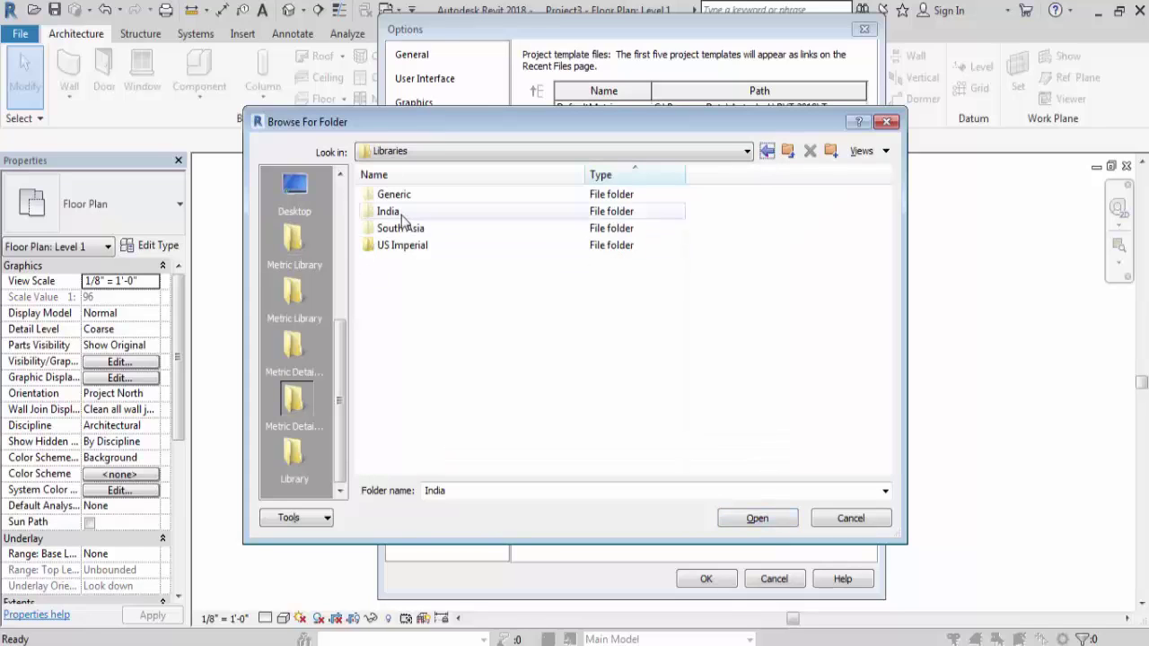
{"action": "double_click", "coordinate": [398, 214]}
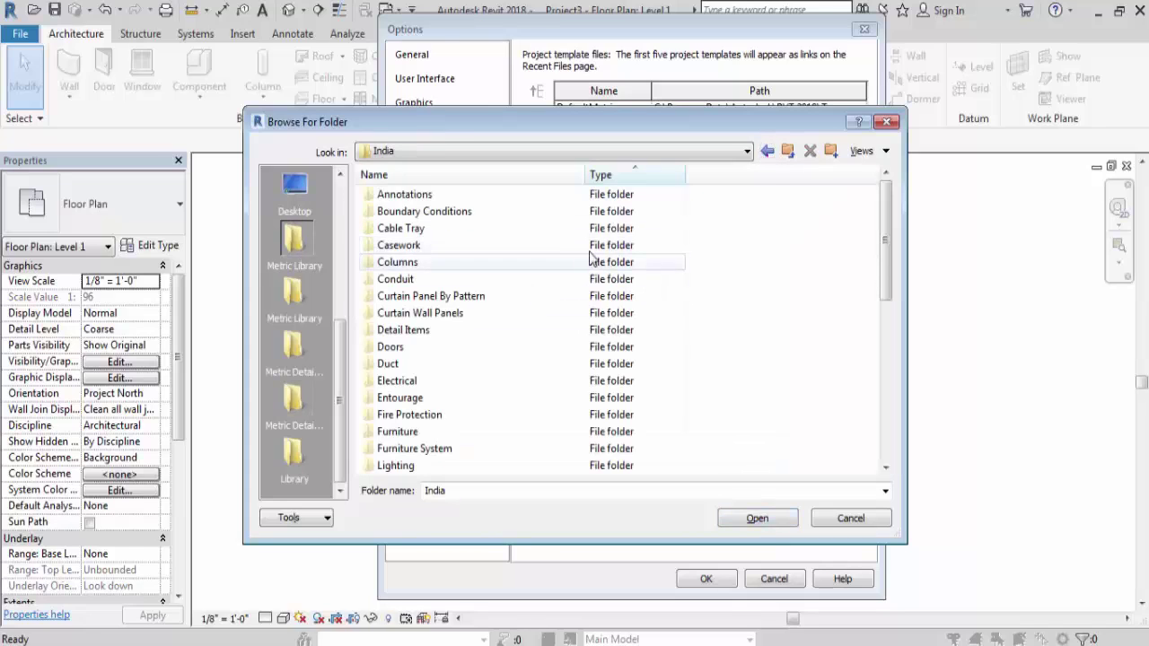
{"action": "left_click", "coordinate": [759, 519]}
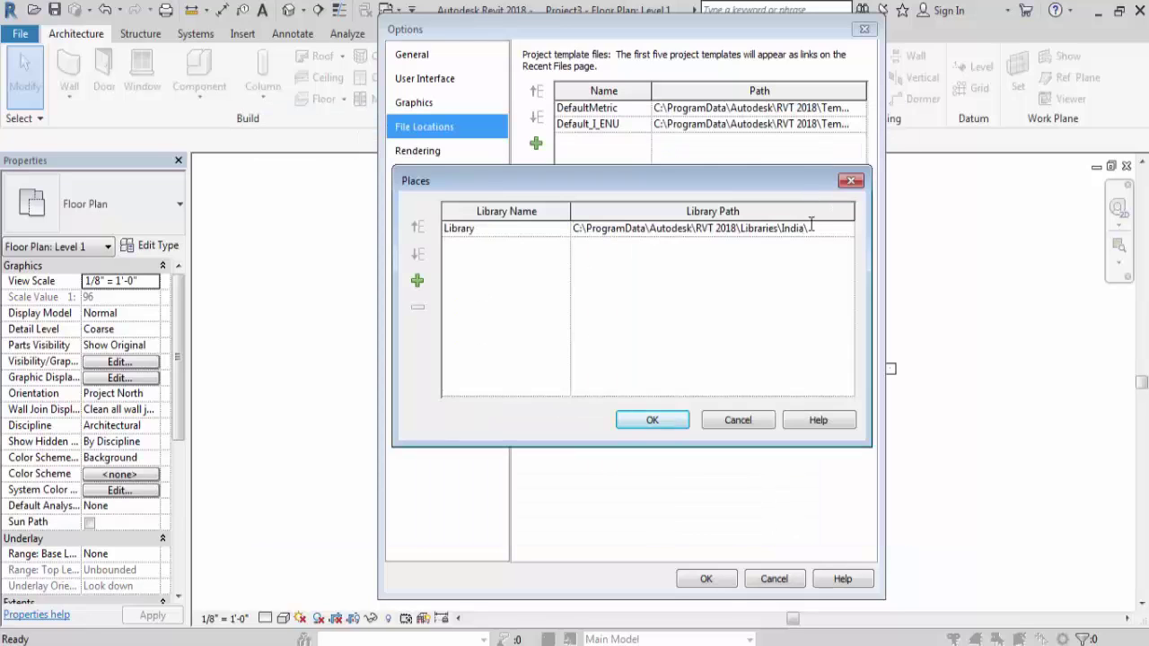
{"action": "left_click", "coordinate": [652, 422]}
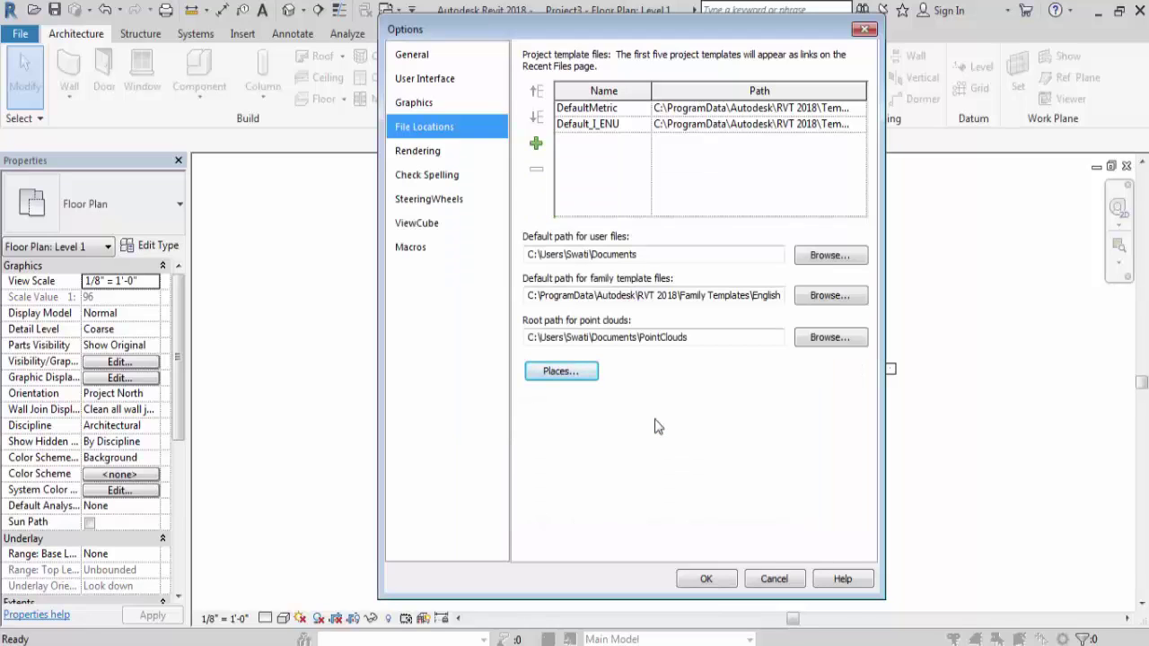
{"action": "left_click", "coordinate": [705, 579]}
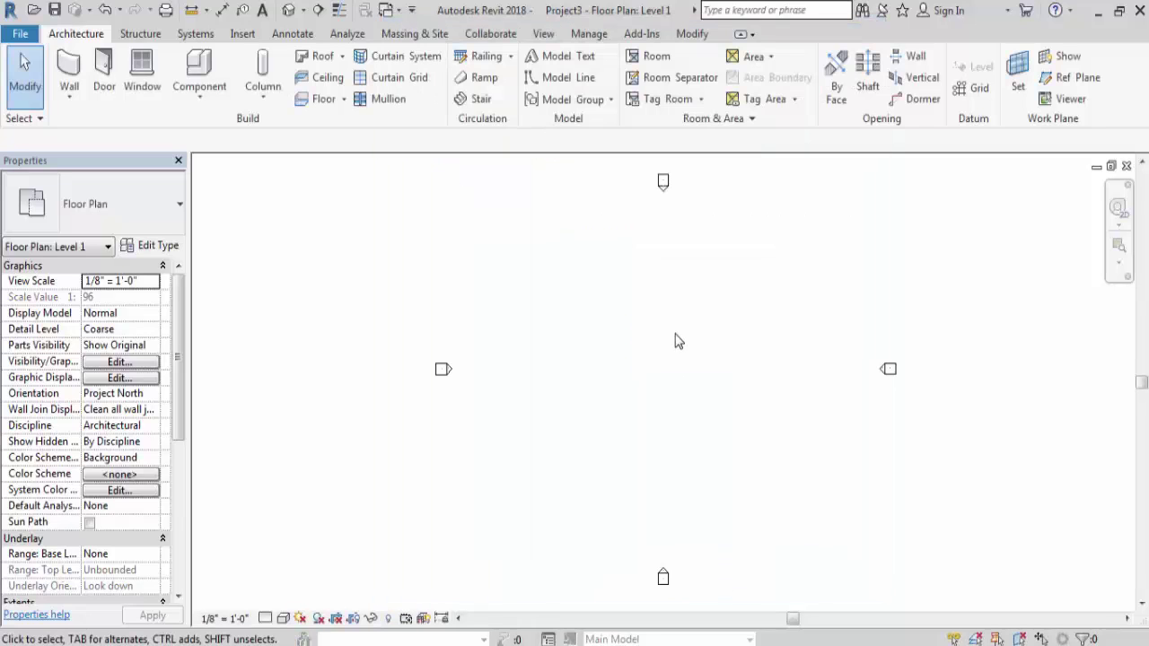
- Start Load Family from door placement, examine the India library's Doors and Windows folders, and end placement without loading anything
{"action": "left_click", "coordinate": [104, 79]}
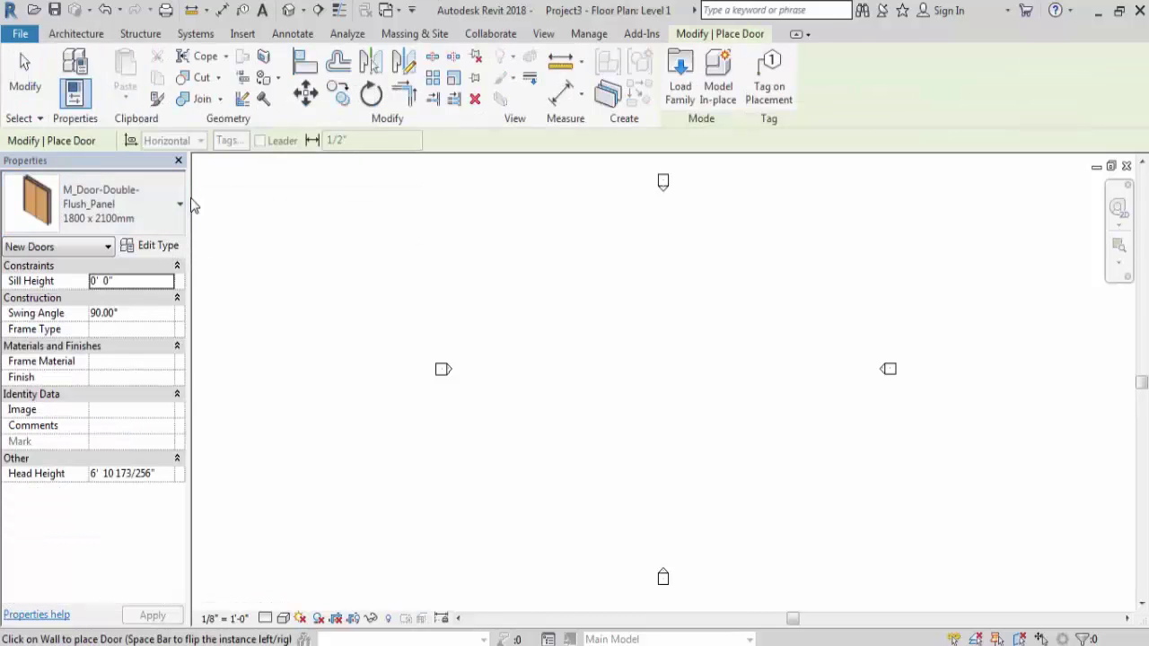
{"action": "left_click", "coordinate": [682, 89]}
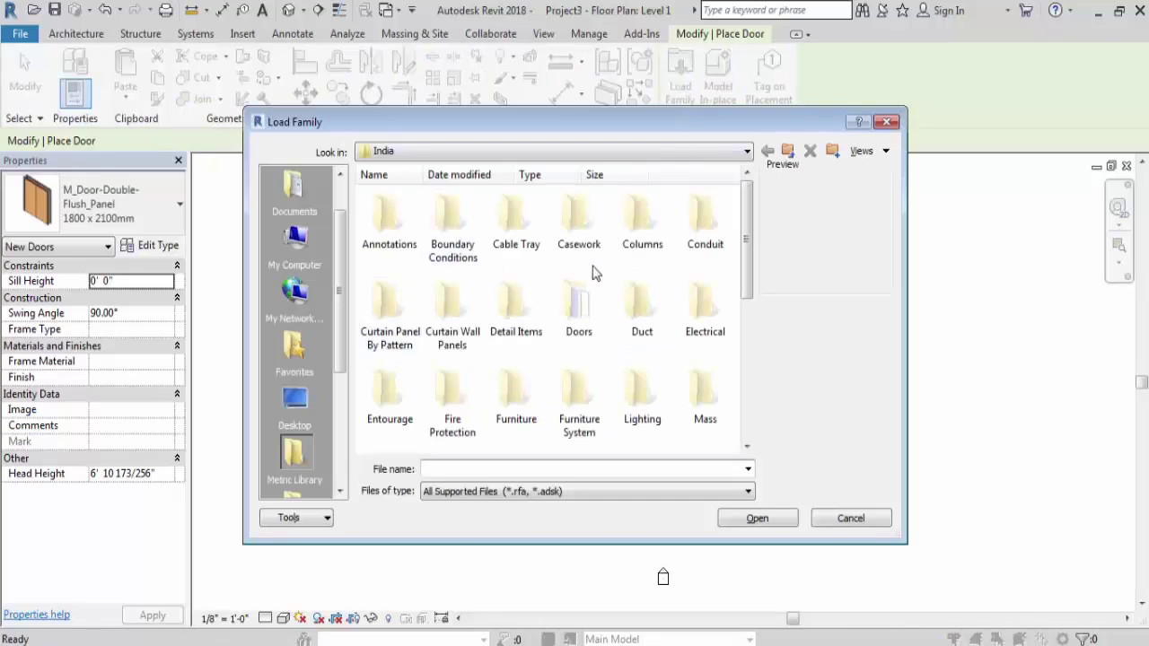
{"action": "double_click", "coordinate": [579, 309]}
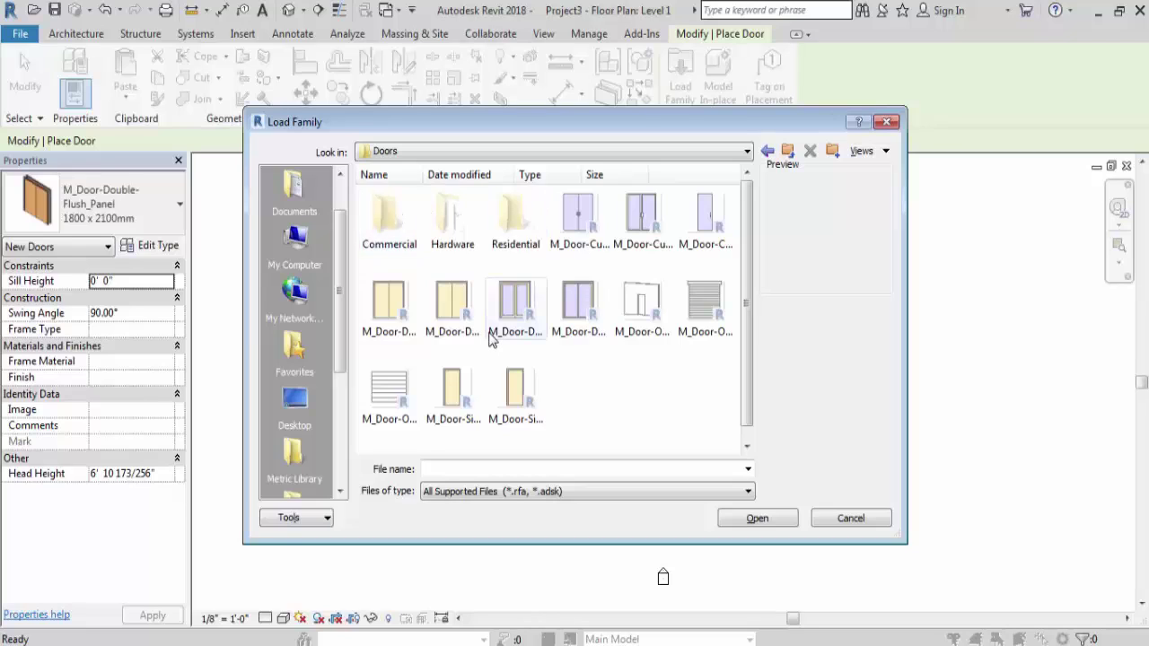
{"action": "left_click", "coordinate": [767, 151]}
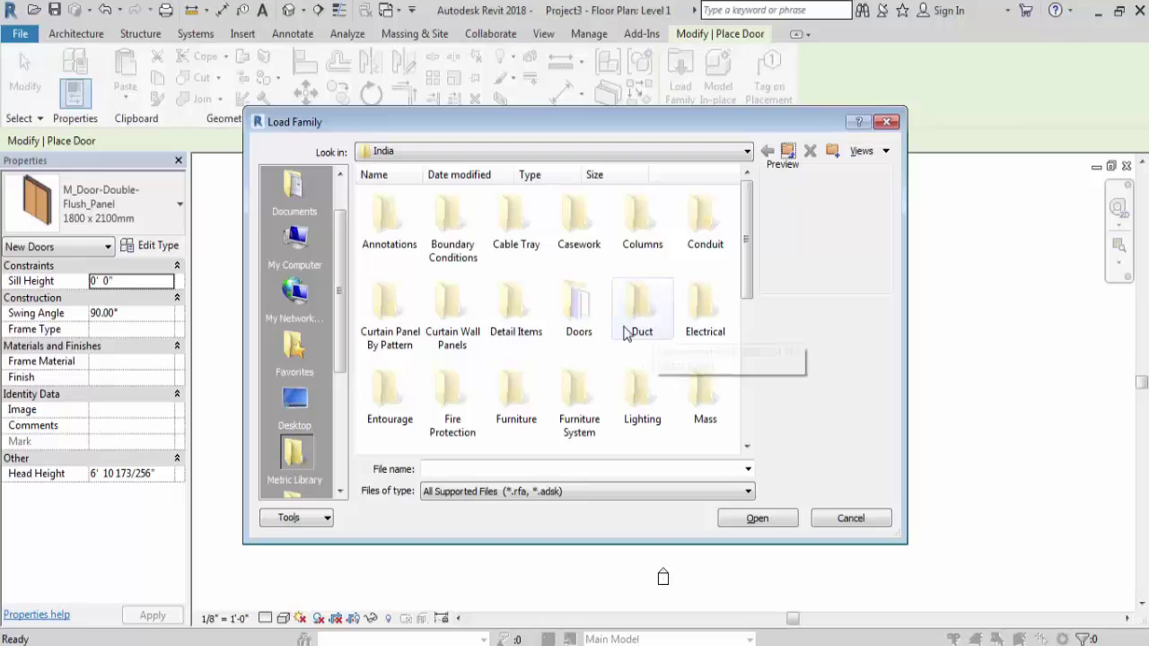
{"action": "left_click", "coordinate": [625, 327]}
{"action": "key", "text": "w"}
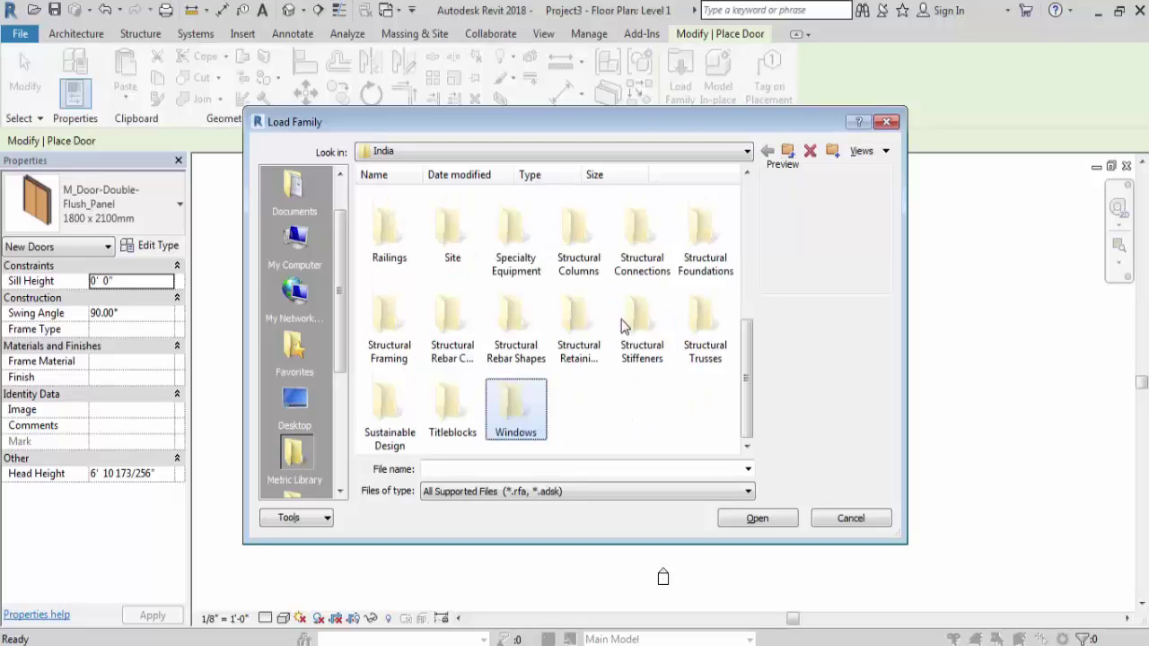
{"action": "double_click", "coordinate": [521, 407]}
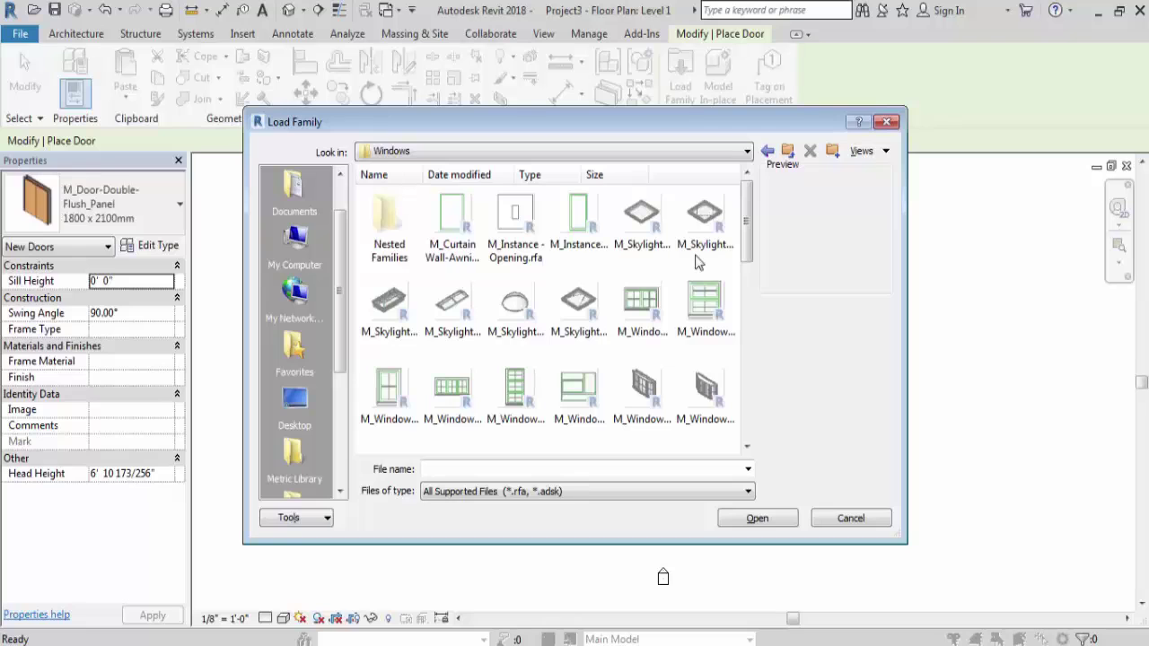
{"action": "left_click", "coordinate": [887, 122]}
{"action": "key", "text": "Escape"}
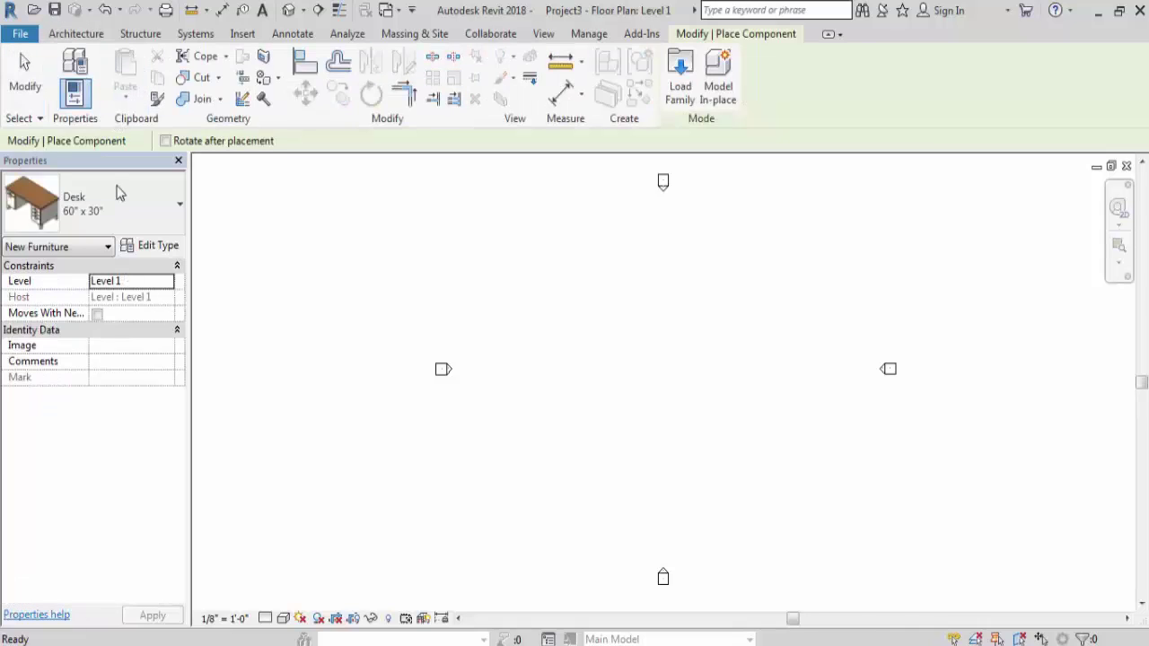
{"action": "key", "text": "Escape"}
- Load the M_Window-Awning-Triple-Vertical family from the India library's Windows folder during window placement, and end placement without placing a window
{"action": "left_click", "coordinate": [141, 68]}
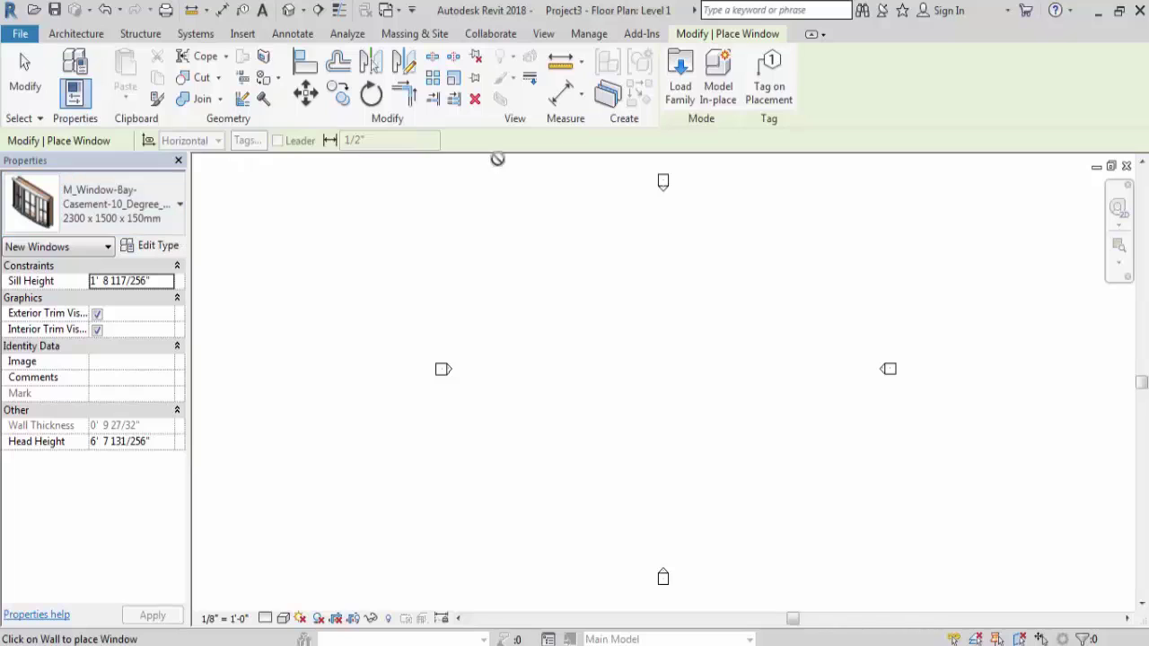
{"action": "left_click", "coordinate": [680, 81]}
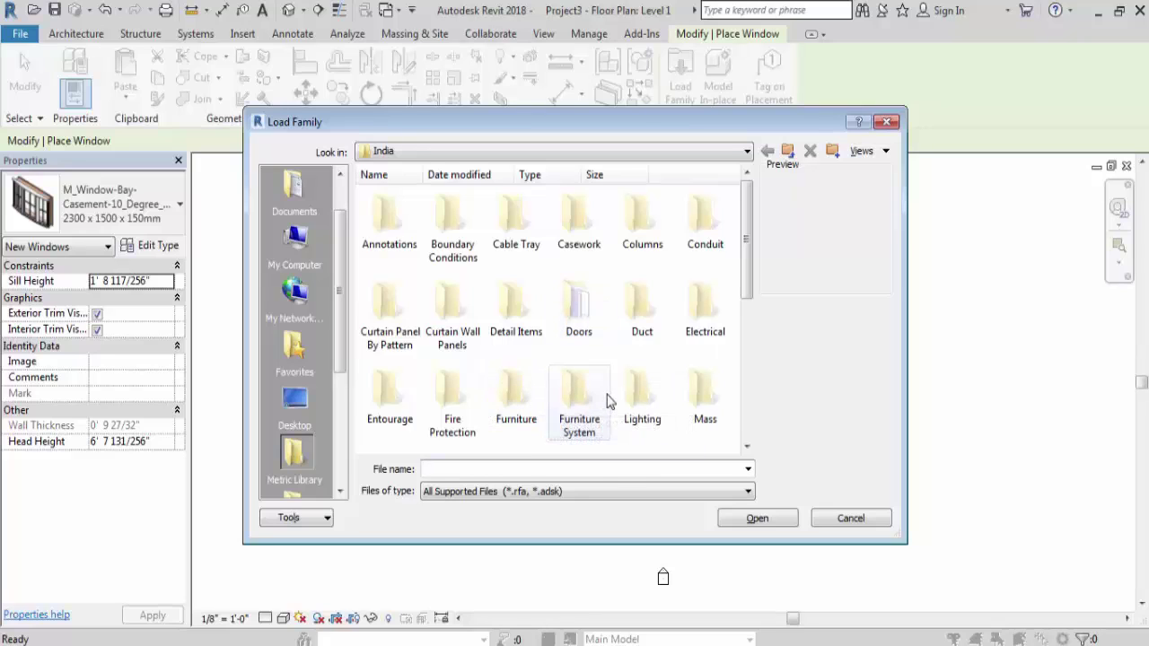
{"action": "left_click", "coordinate": [639, 386]}
{"action": "key", "text": "End"}
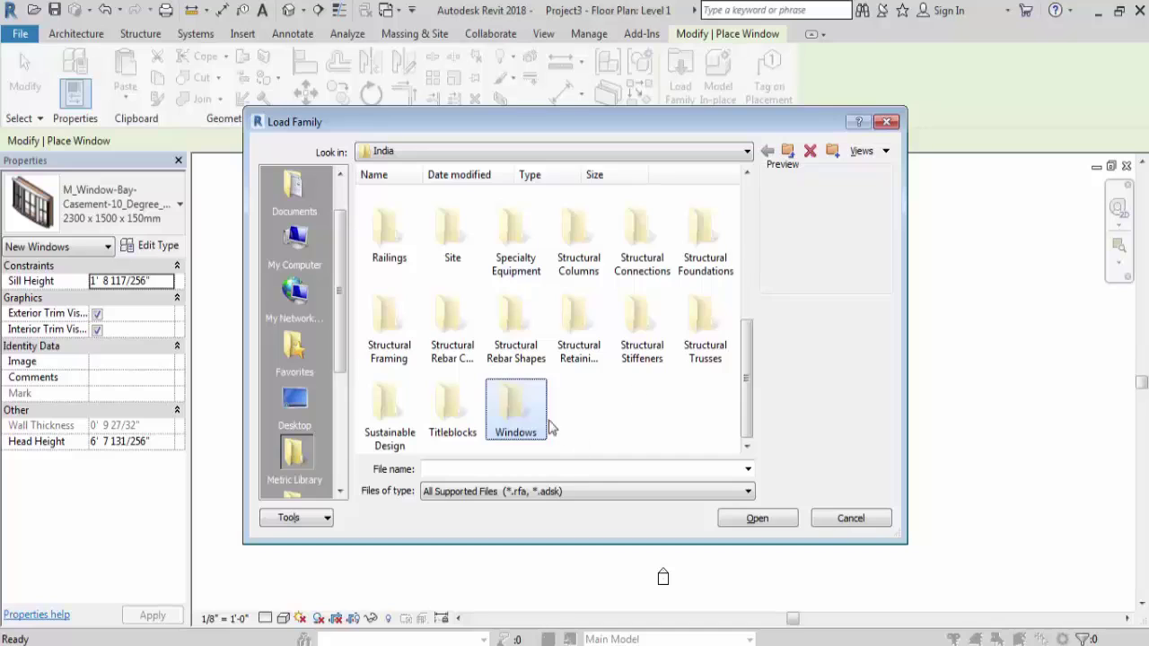
{"action": "double_click", "coordinate": [519, 406]}
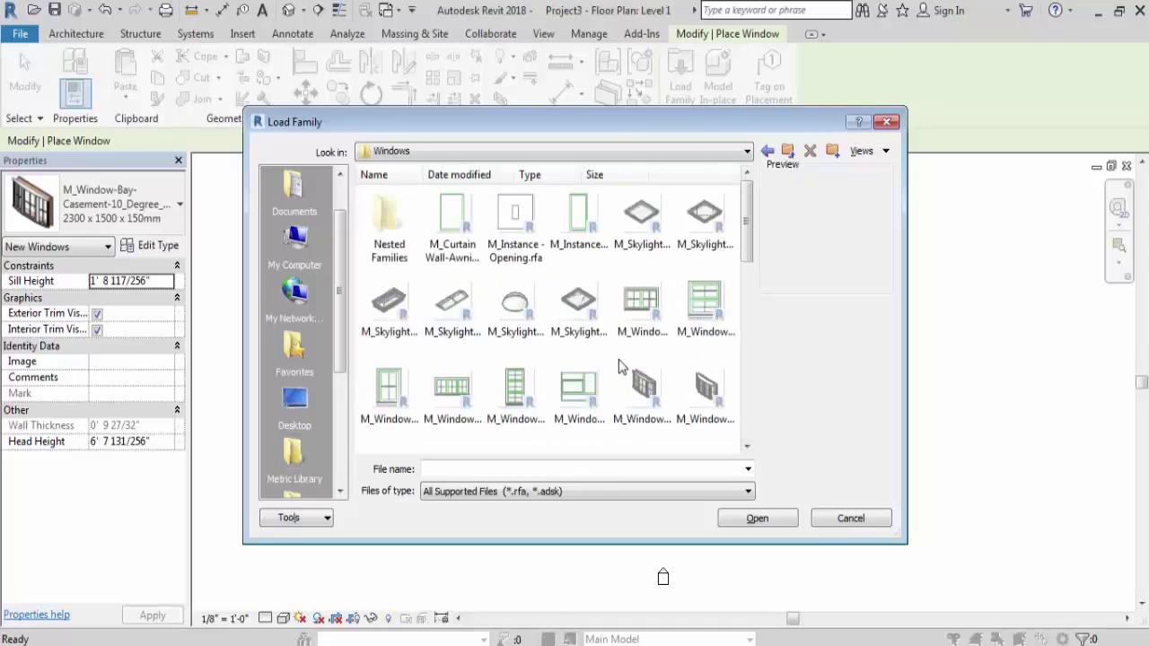
{"action": "left_click", "coordinate": [517, 400]}
{"action": "left_click", "coordinate": [756, 519]}
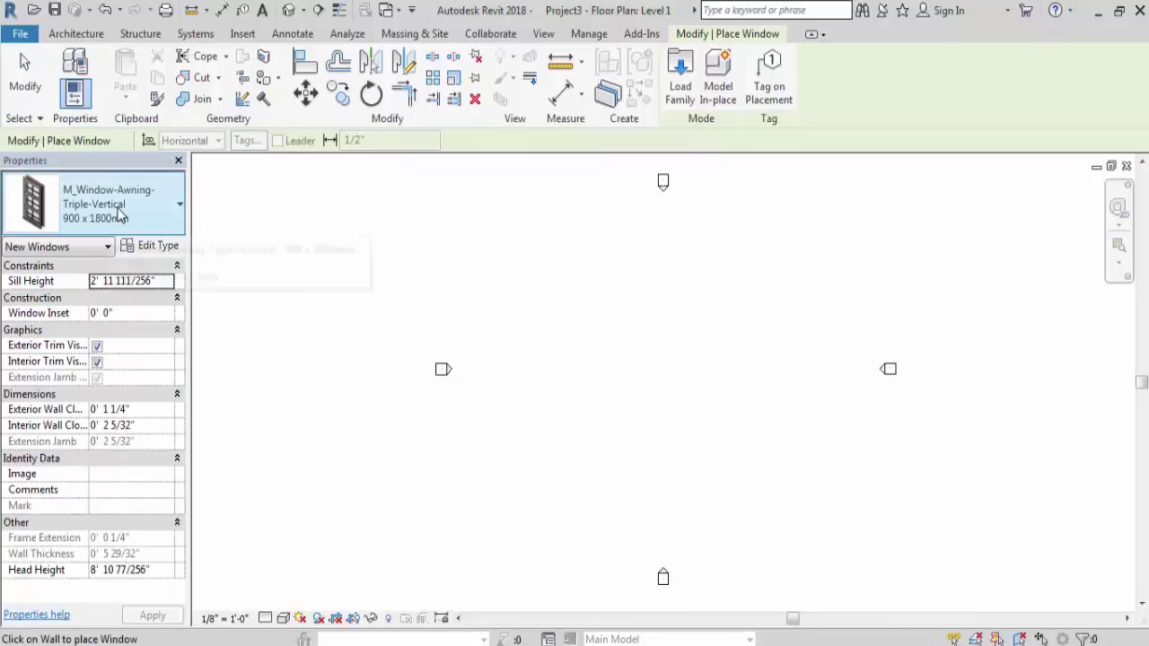
{"action": "left_click", "coordinate": [76, 33]}
{"action": "key", "text": "Escape"}
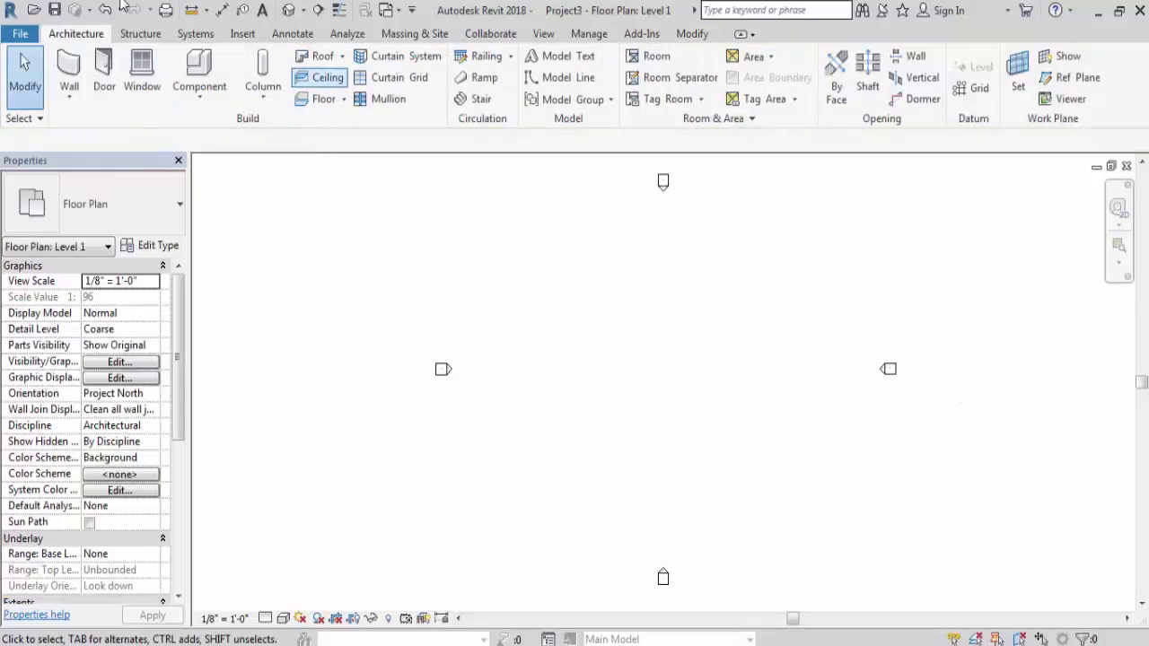
- Open the Places list in the File Locations options again and start browsing for the Library entry's folder
{"action": "left_click", "coordinate": [20, 36]}
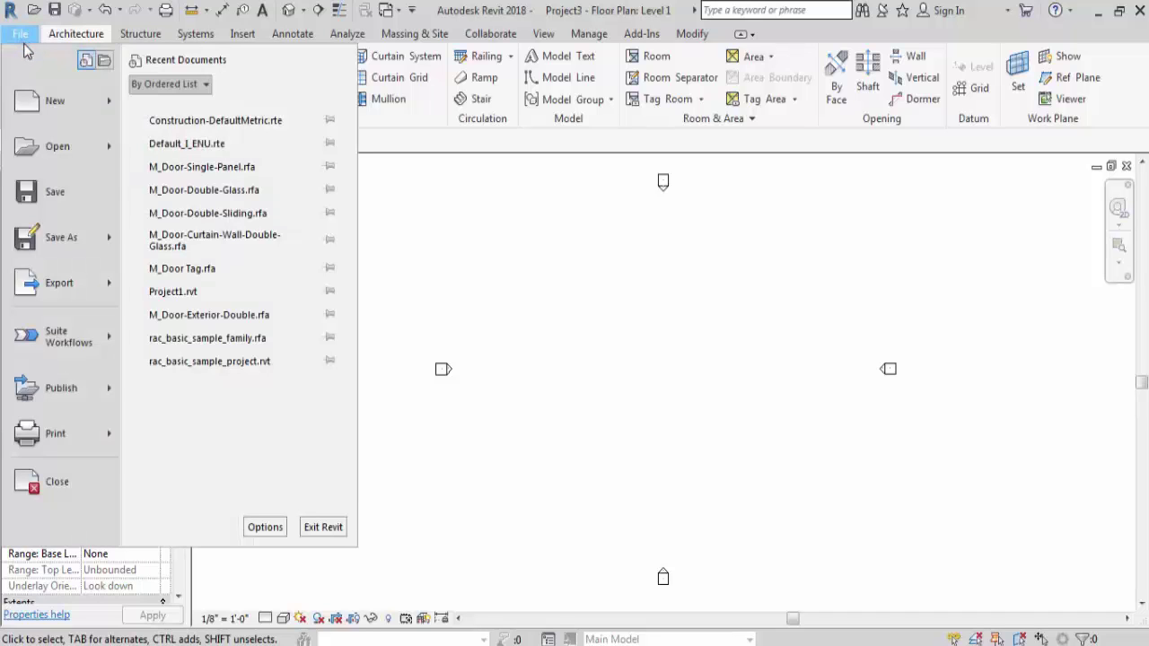
{"action": "left_click", "coordinate": [260, 527]}
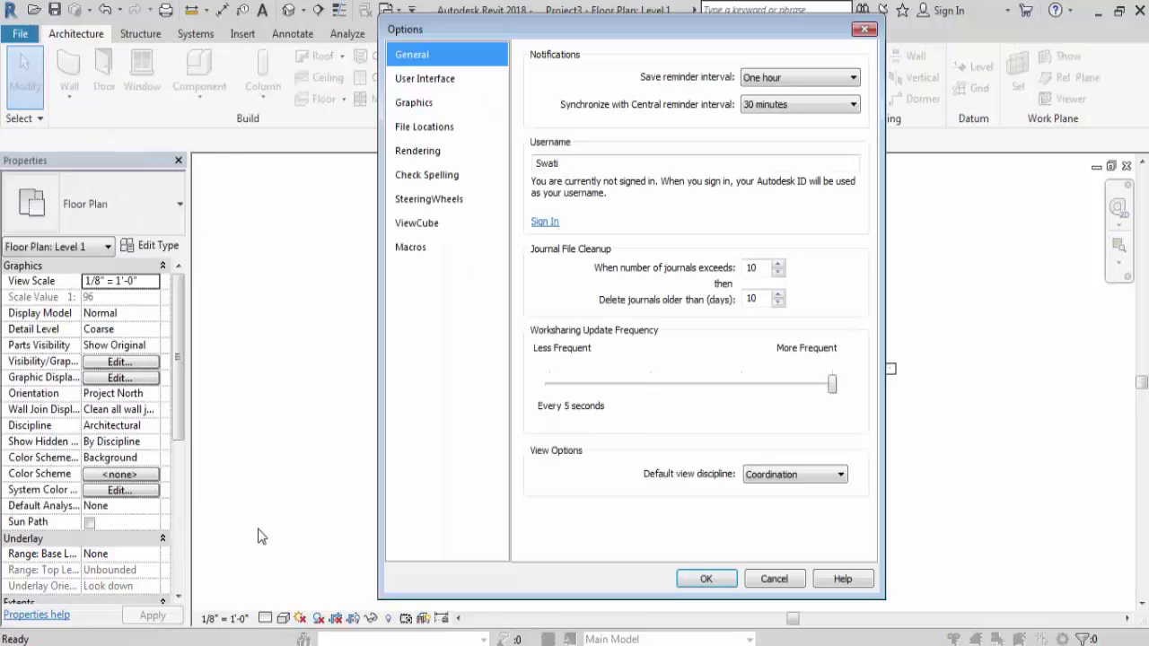
{"action": "left_click", "coordinate": [419, 130]}
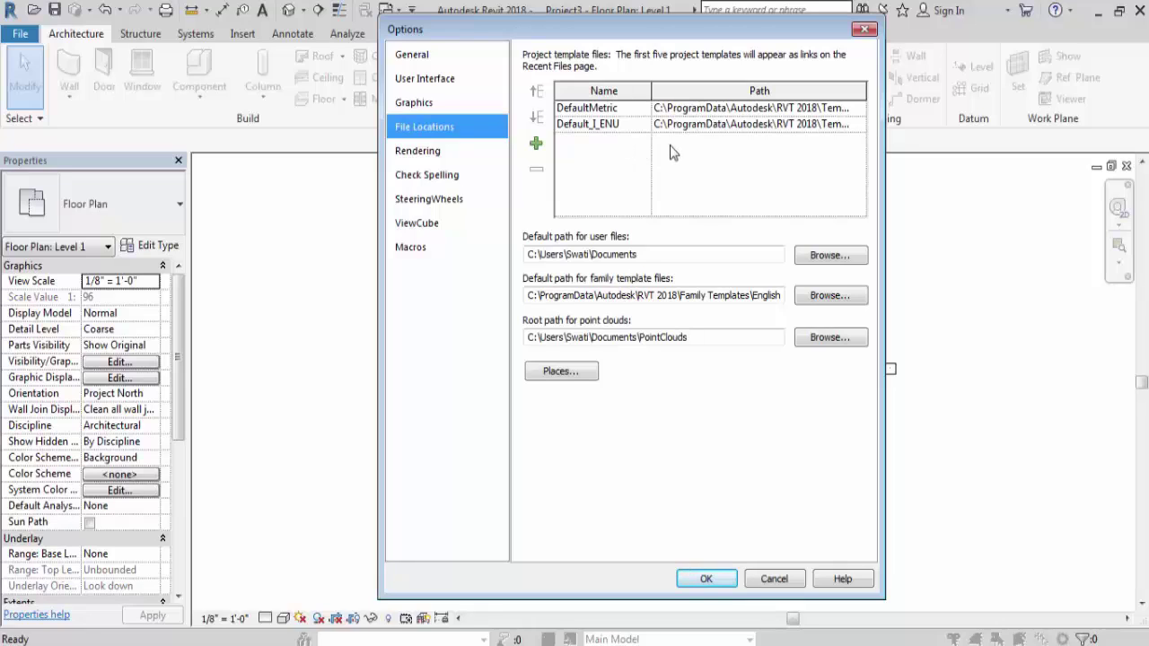
{"action": "left_click", "coordinate": [558, 371]}
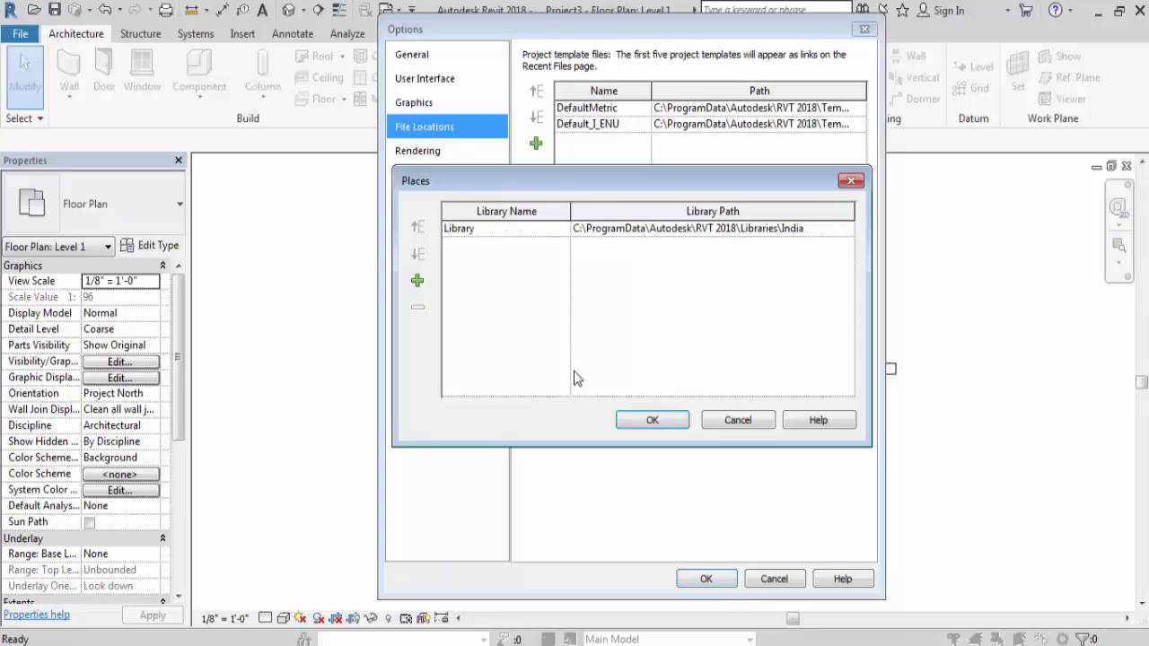
{"action": "left_click", "coordinate": [817, 235]}
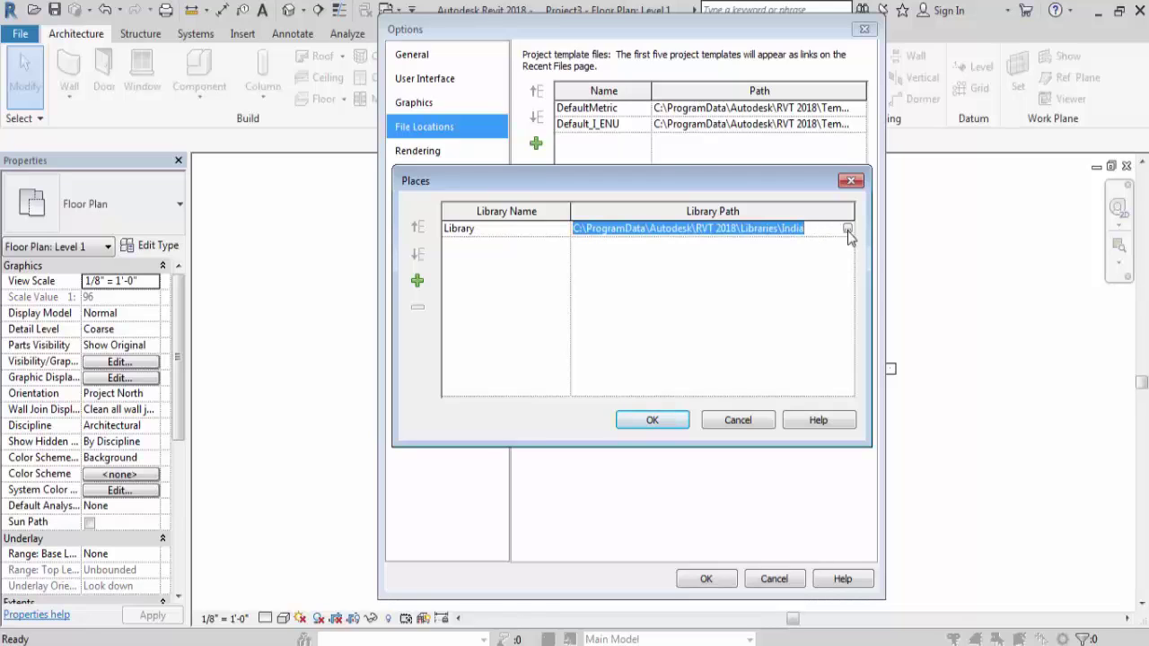
{"action": "left_click", "coordinate": [848, 231]}
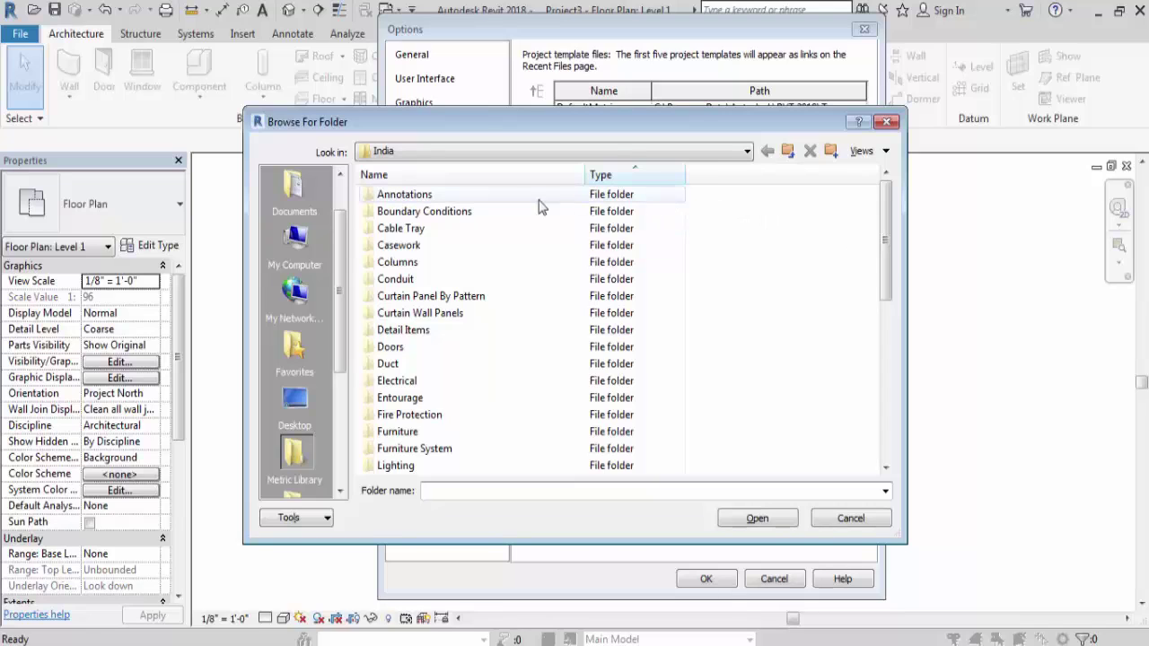
- Set the Library path to C:\ProgramData\Autodesk\RVT 2018\Libraries\India, browsing from the C: drive, and confirm the Places and Options settings
{"action": "left_click", "coordinate": [568, 152]}
{"action": "left_click", "coordinate": [469, 199]}
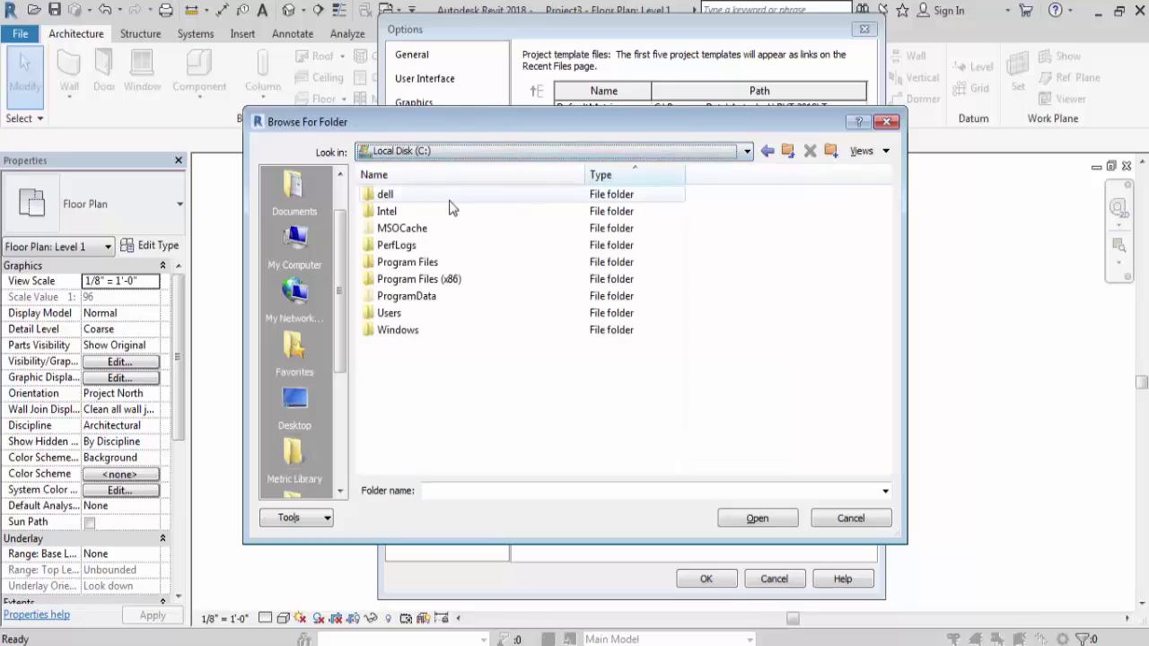
{"action": "double_click", "coordinate": [400, 296]}
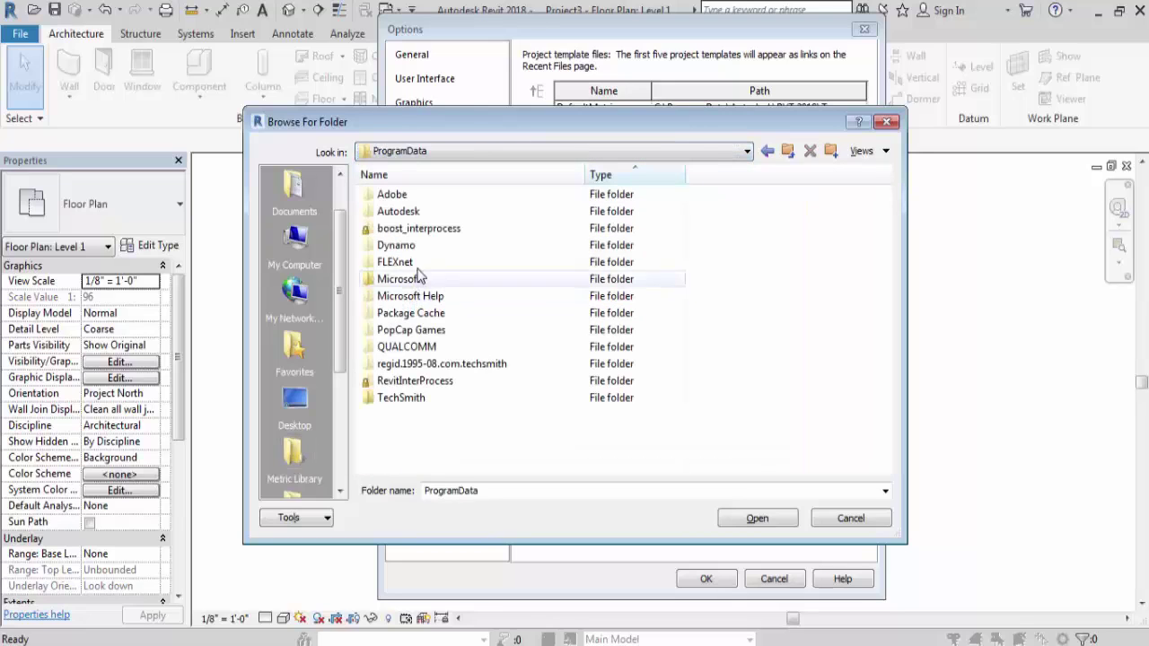
{"action": "double_click", "coordinate": [422, 212]}
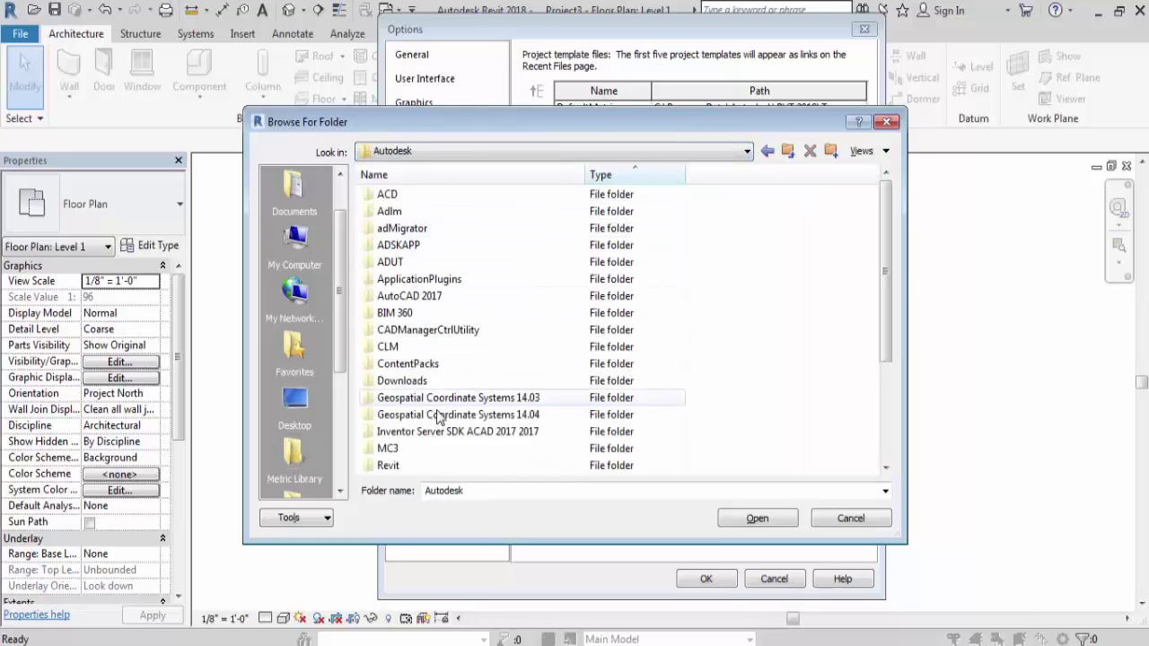
{"action": "scroll", "coordinate": [392, 405], "scroll_direction": "down", "scroll_amount": 3}
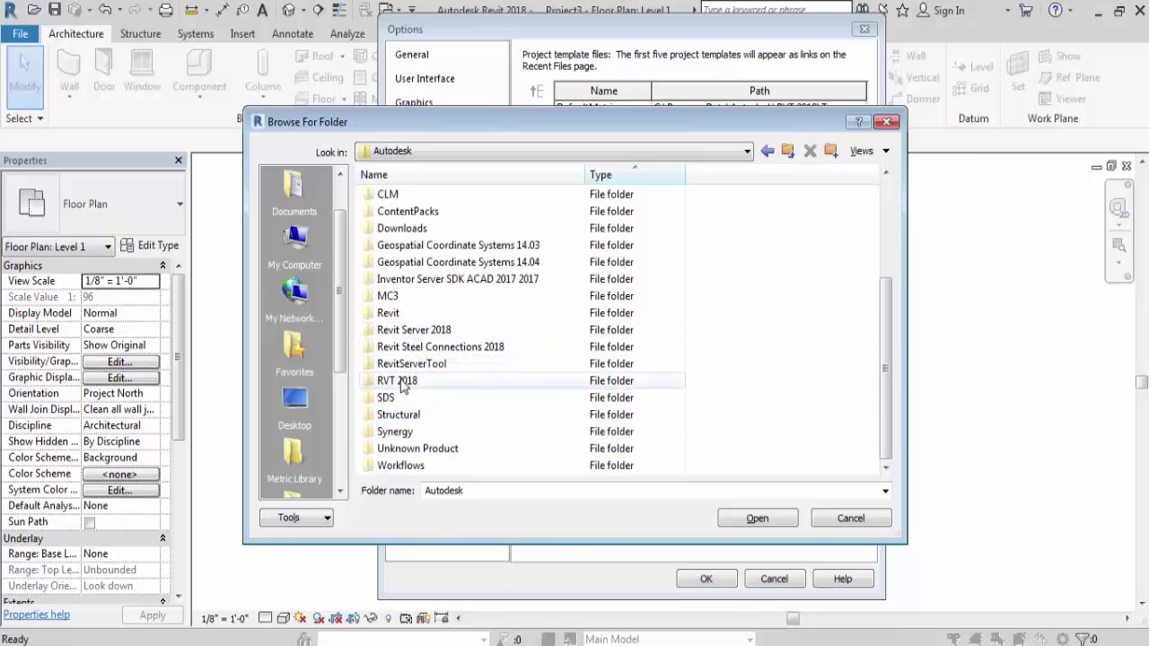
{"action": "double_click", "coordinate": [398, 380]}
{"action": "double_click", "coordinate": [415, 245]}
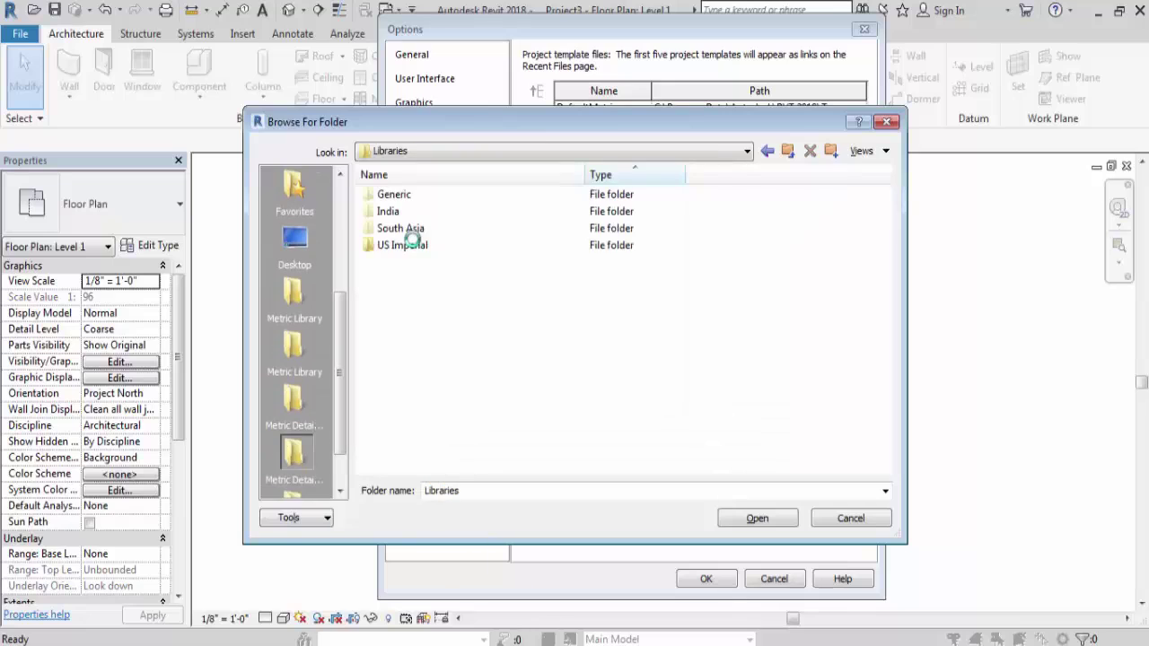
{"action": "double_click", "coordinate": [385, 211]}
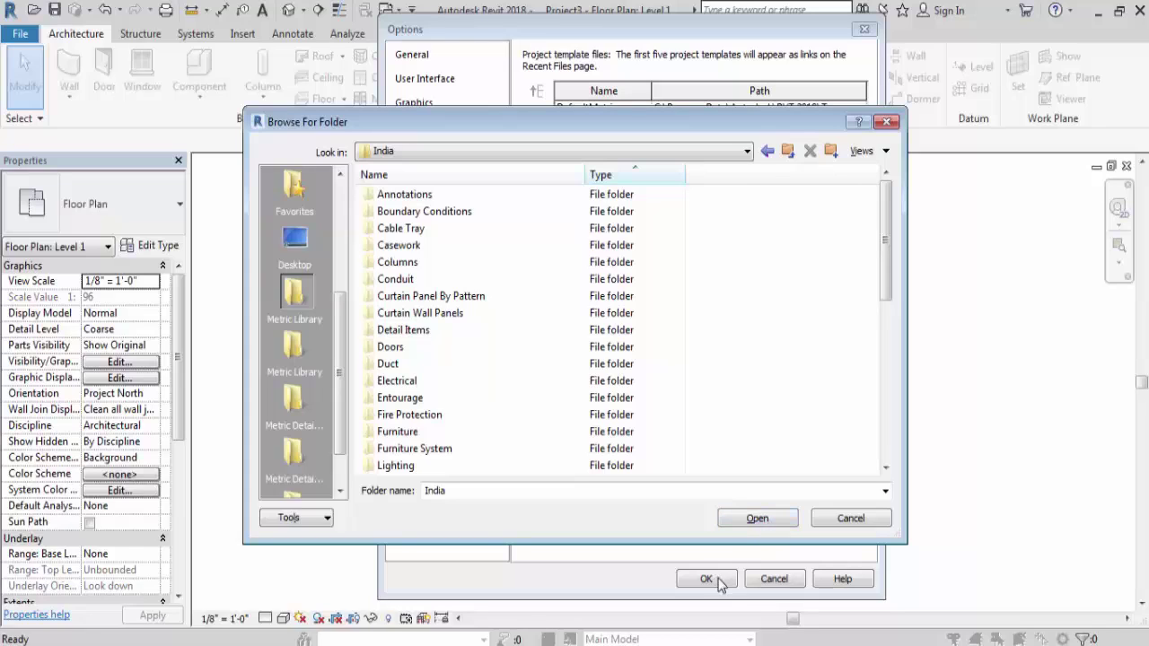
{"action": "left_click", "coordinate": [786, 518]}
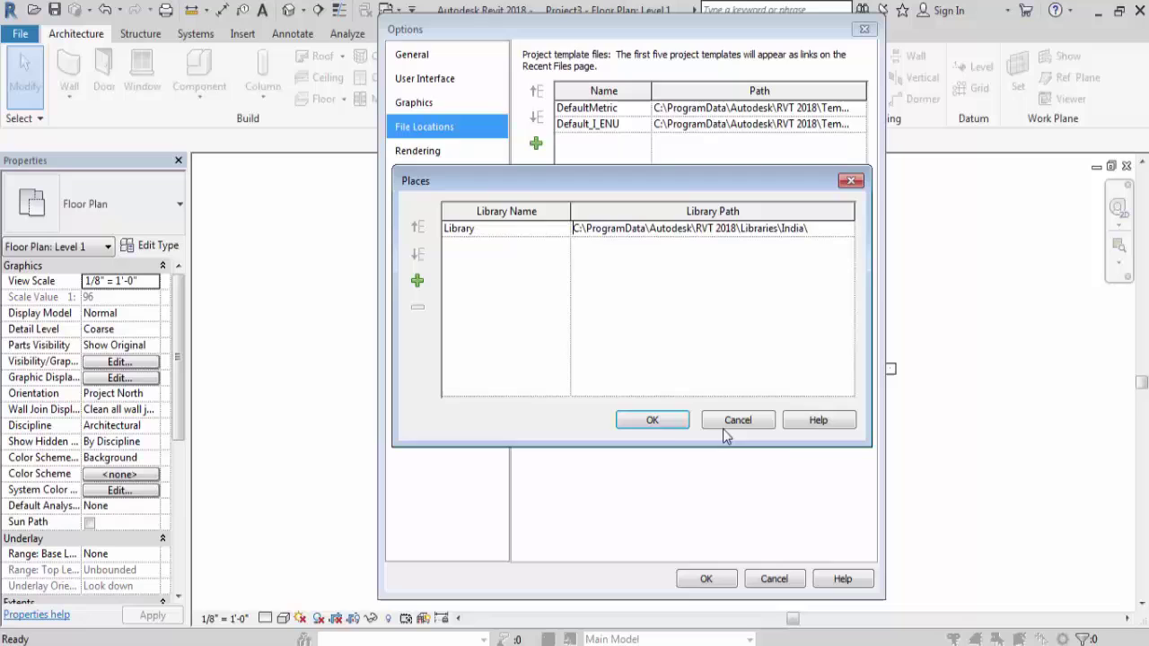
{"action": "left_click", "coordinate": [652, 421]}
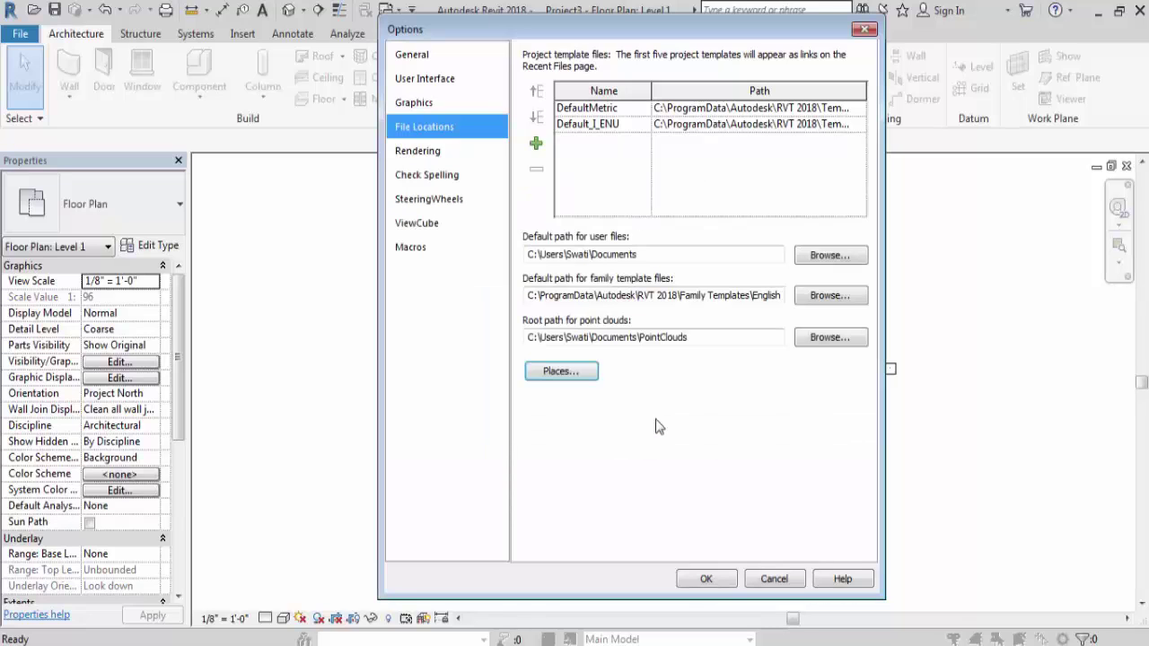
{"action": "left_click", "coordinate": [708, 580]}
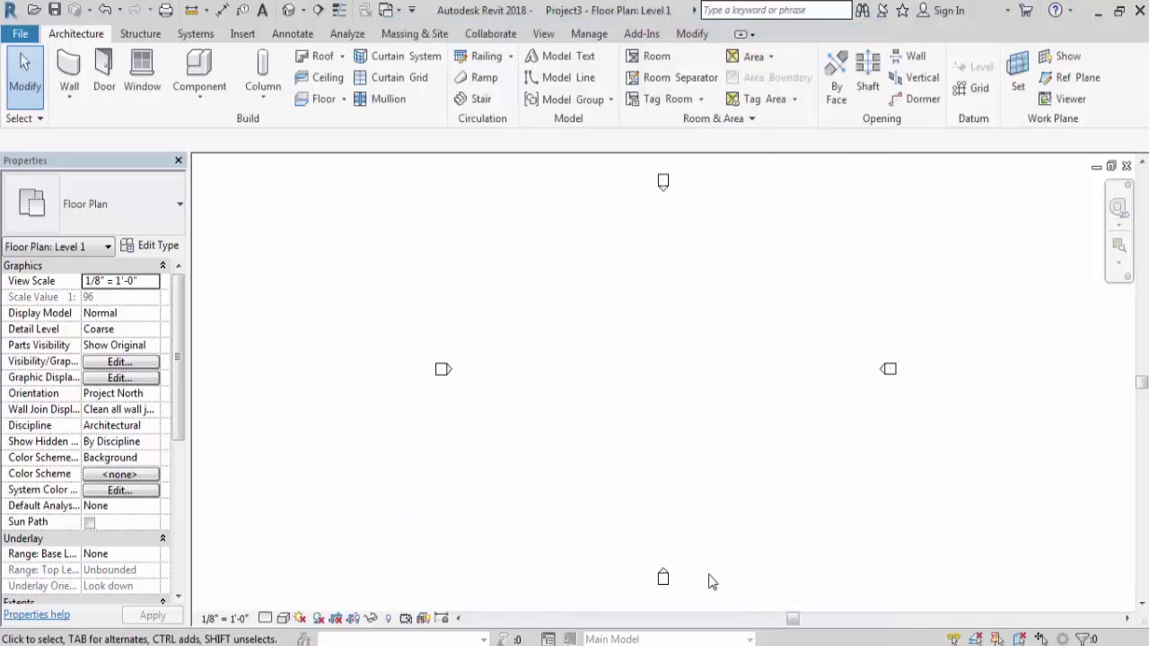